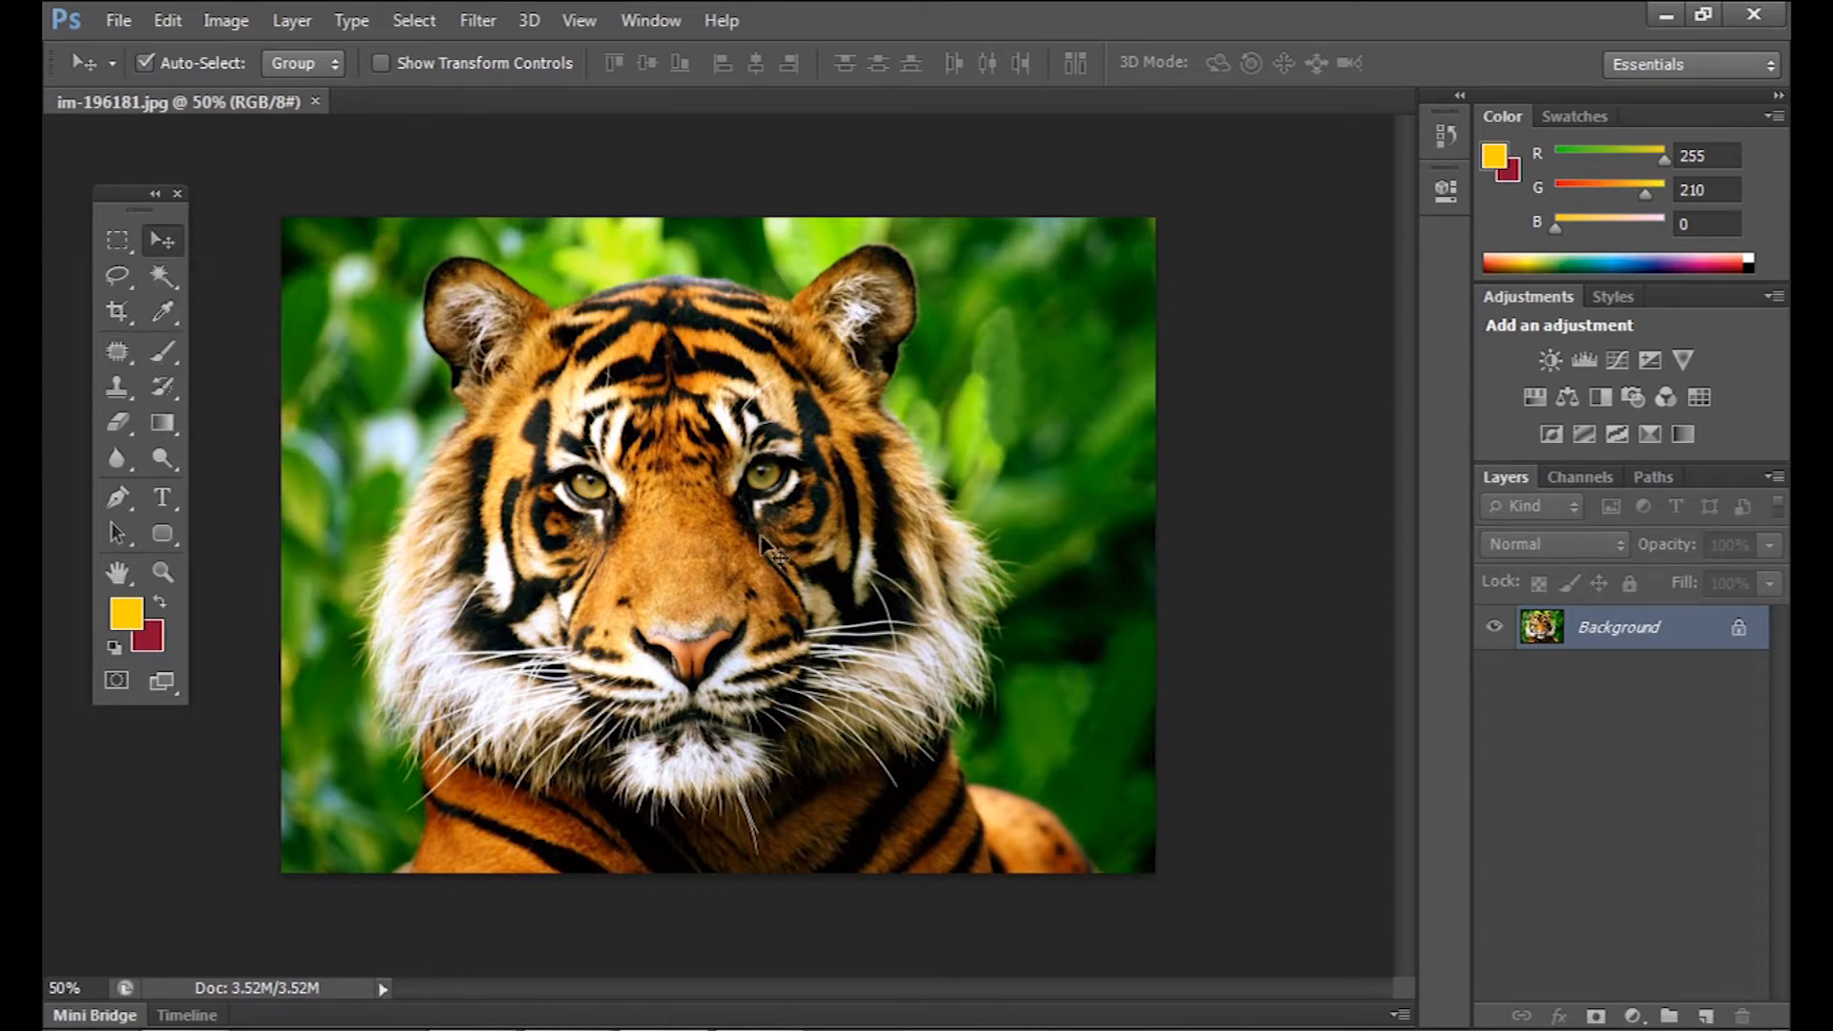
# - Convert the locked Background of the tiger photo into a regular, movable layer with the default name Layer 0
pyautogui.moveTo(698, 611); pyautogui.dragTo(851, 378)
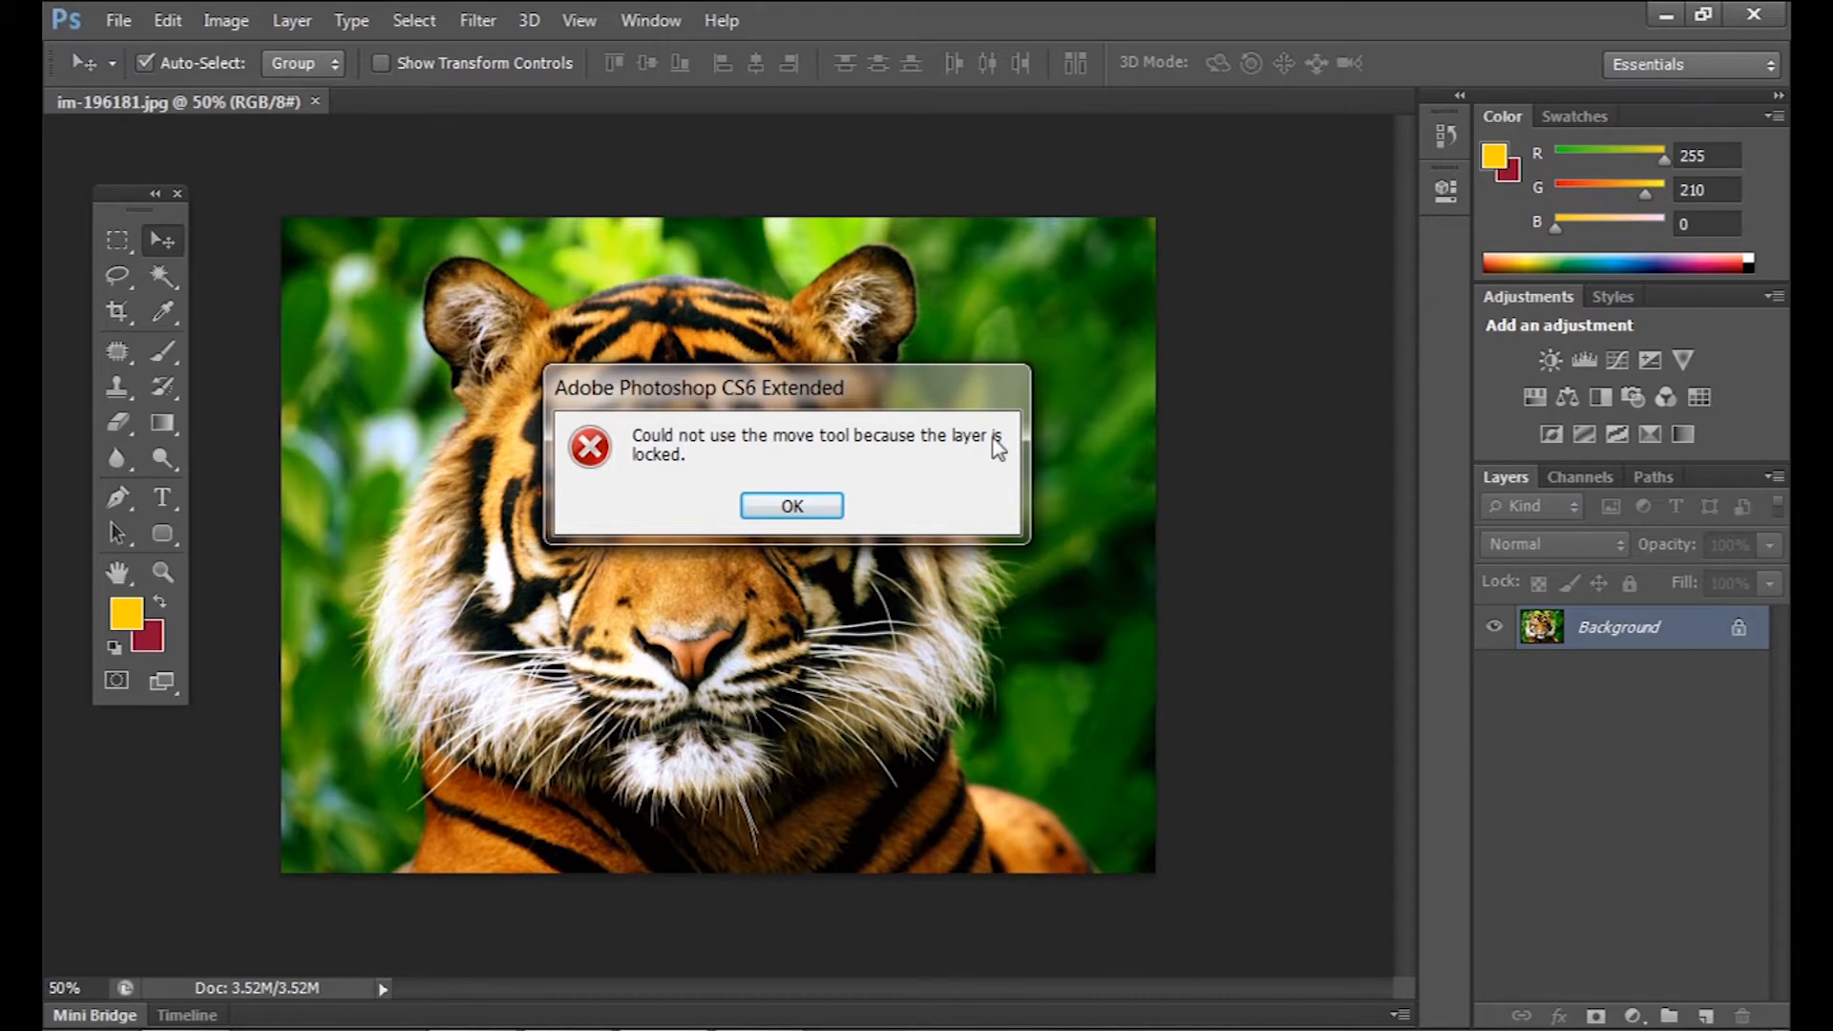
pyautogui.click(812, 510)
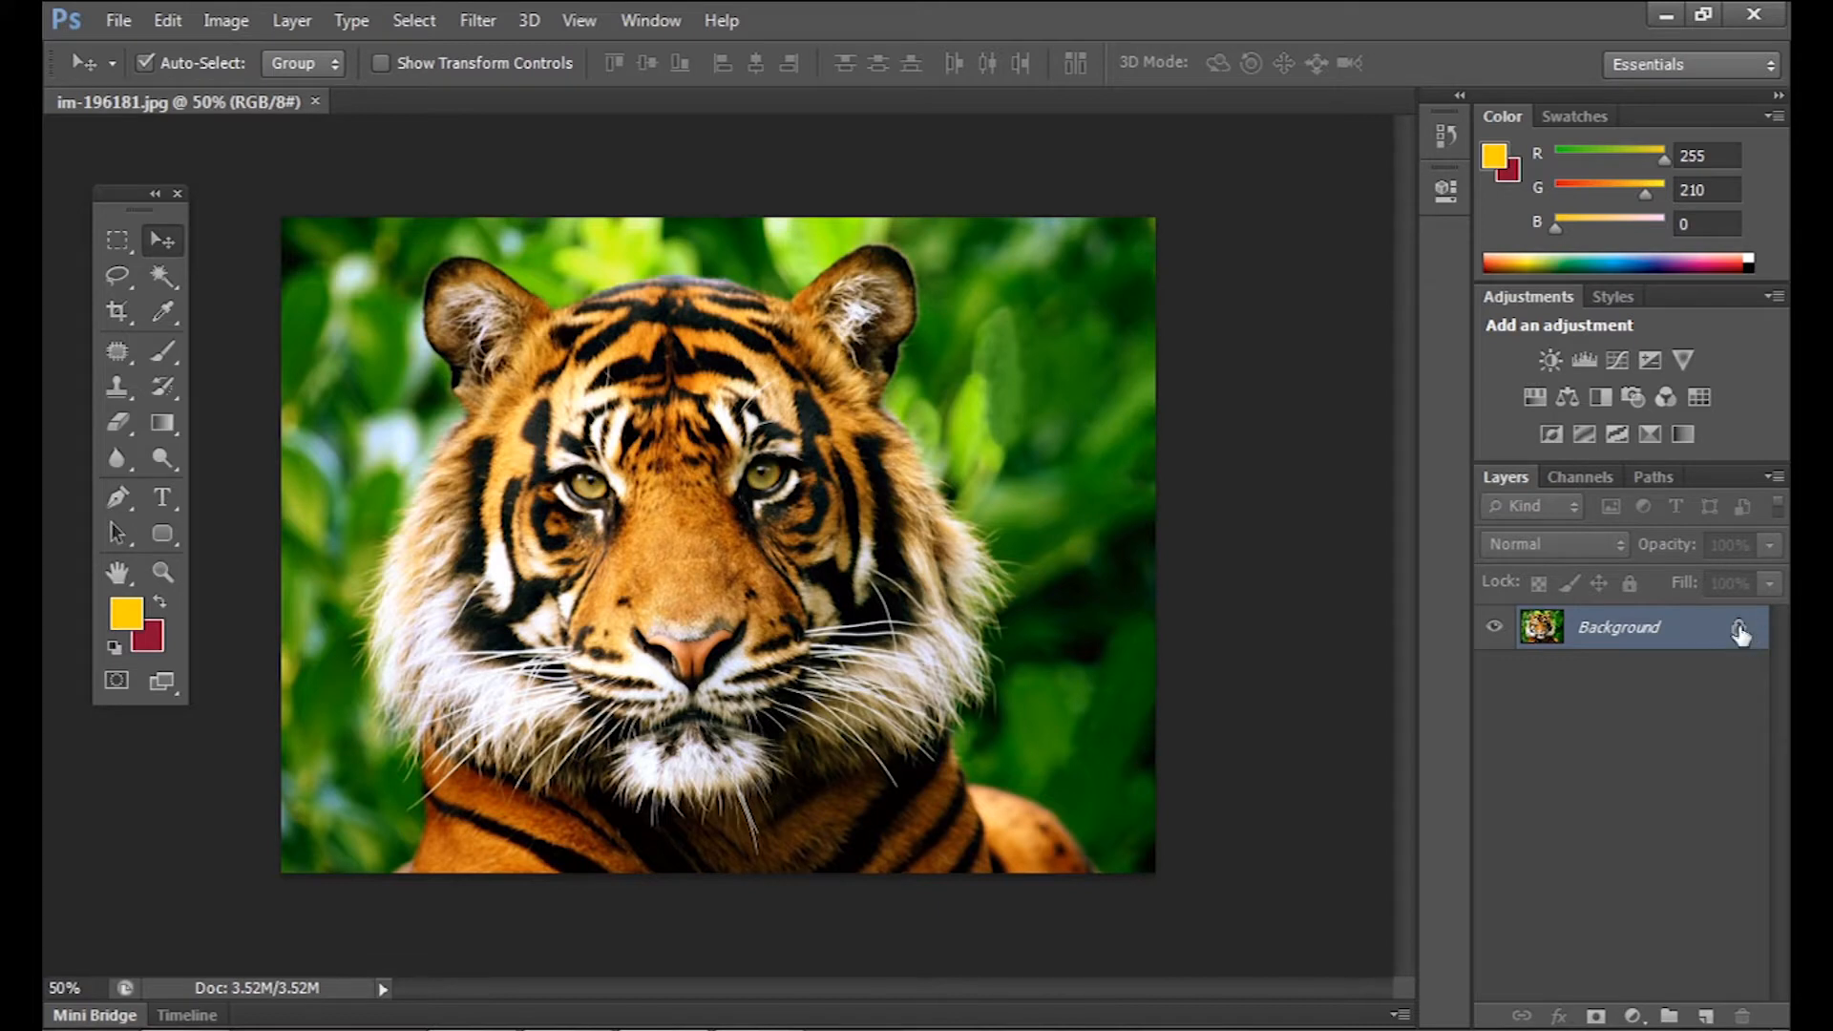
pyautogui.doubleClick(1697, 640)
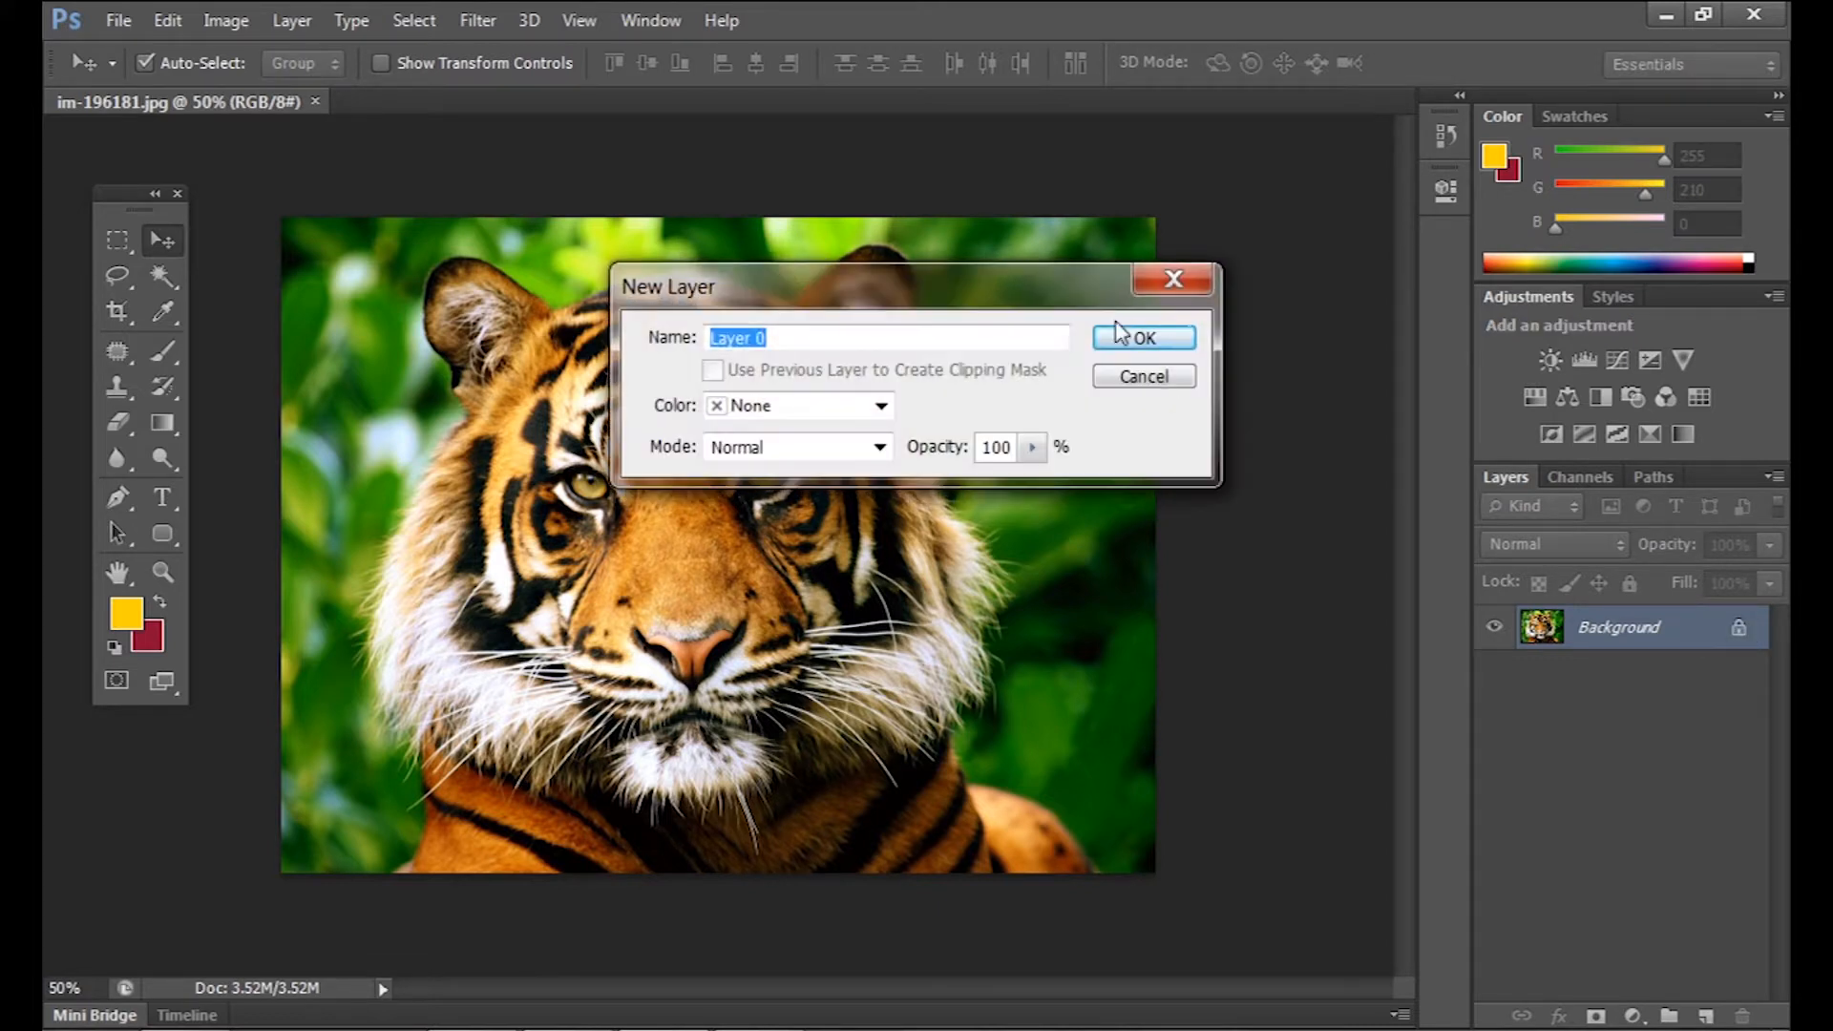
pyautogui.click(1154, 339)
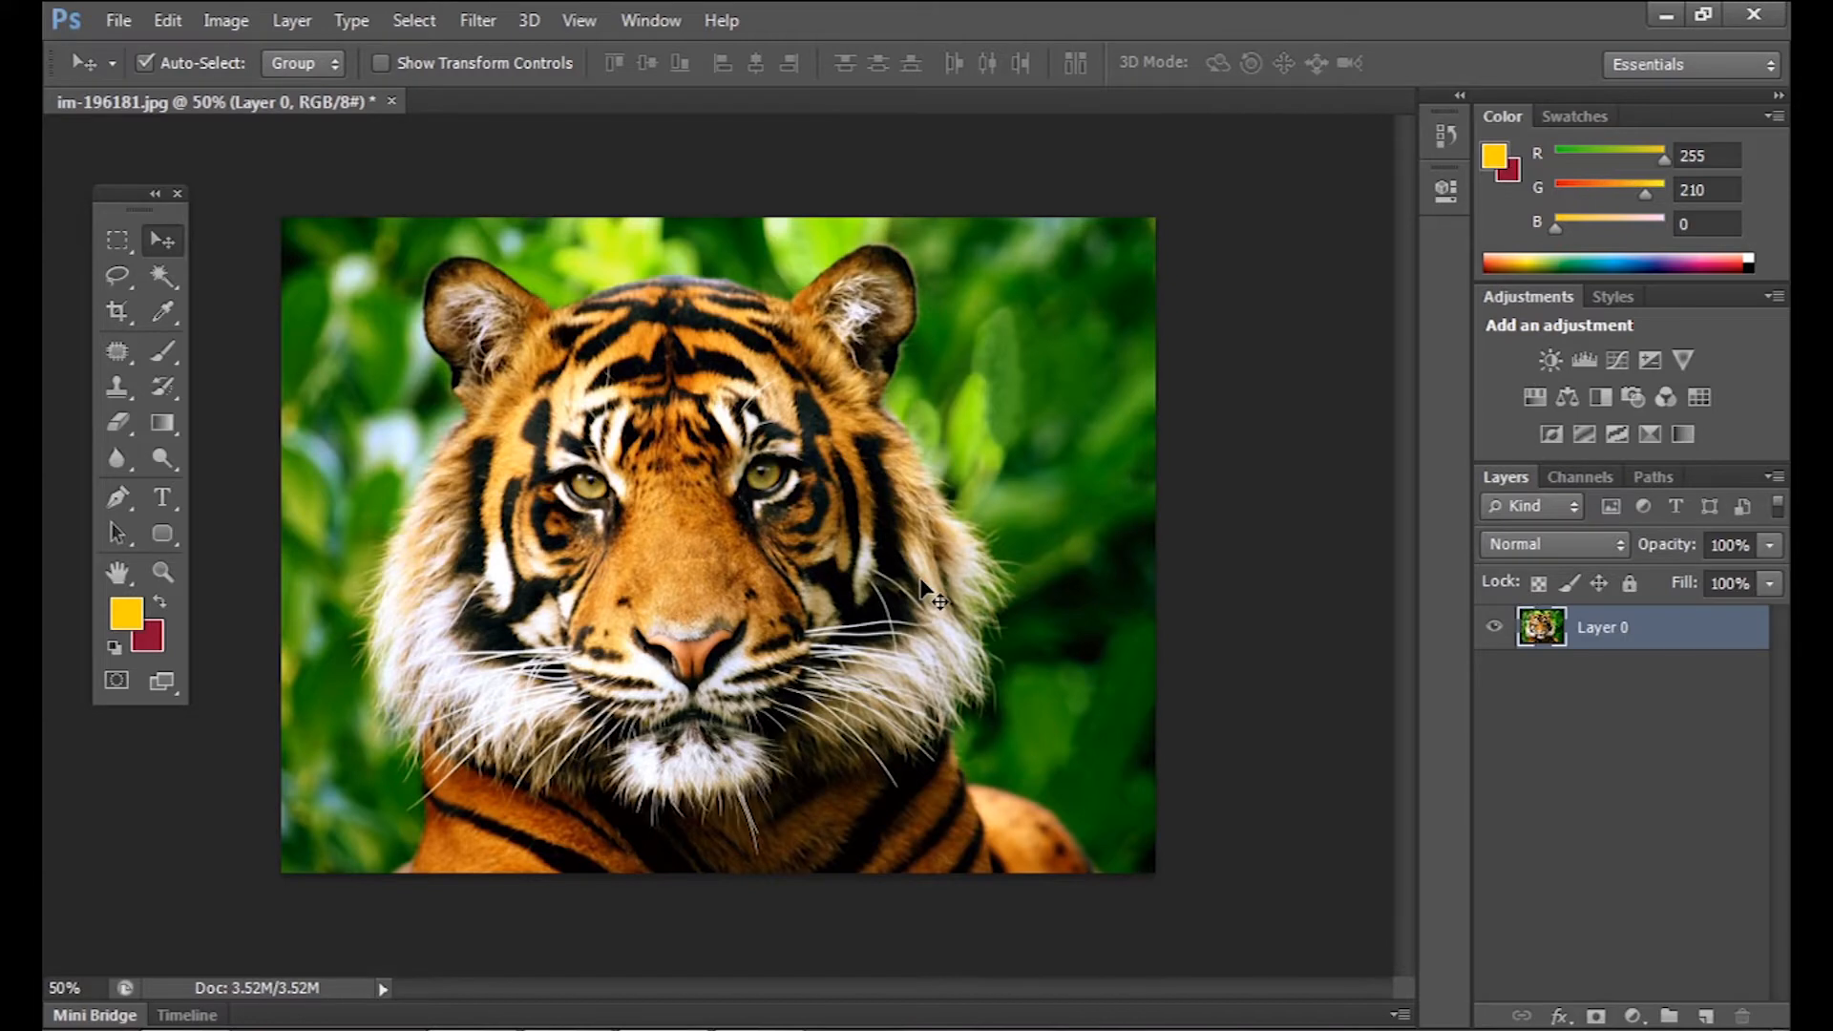
# - Try moving the tiger photo layer across the canvas and undo each move
pyautogui.moveTo(749, 616); pyautogui.dragTo(1120, 461)
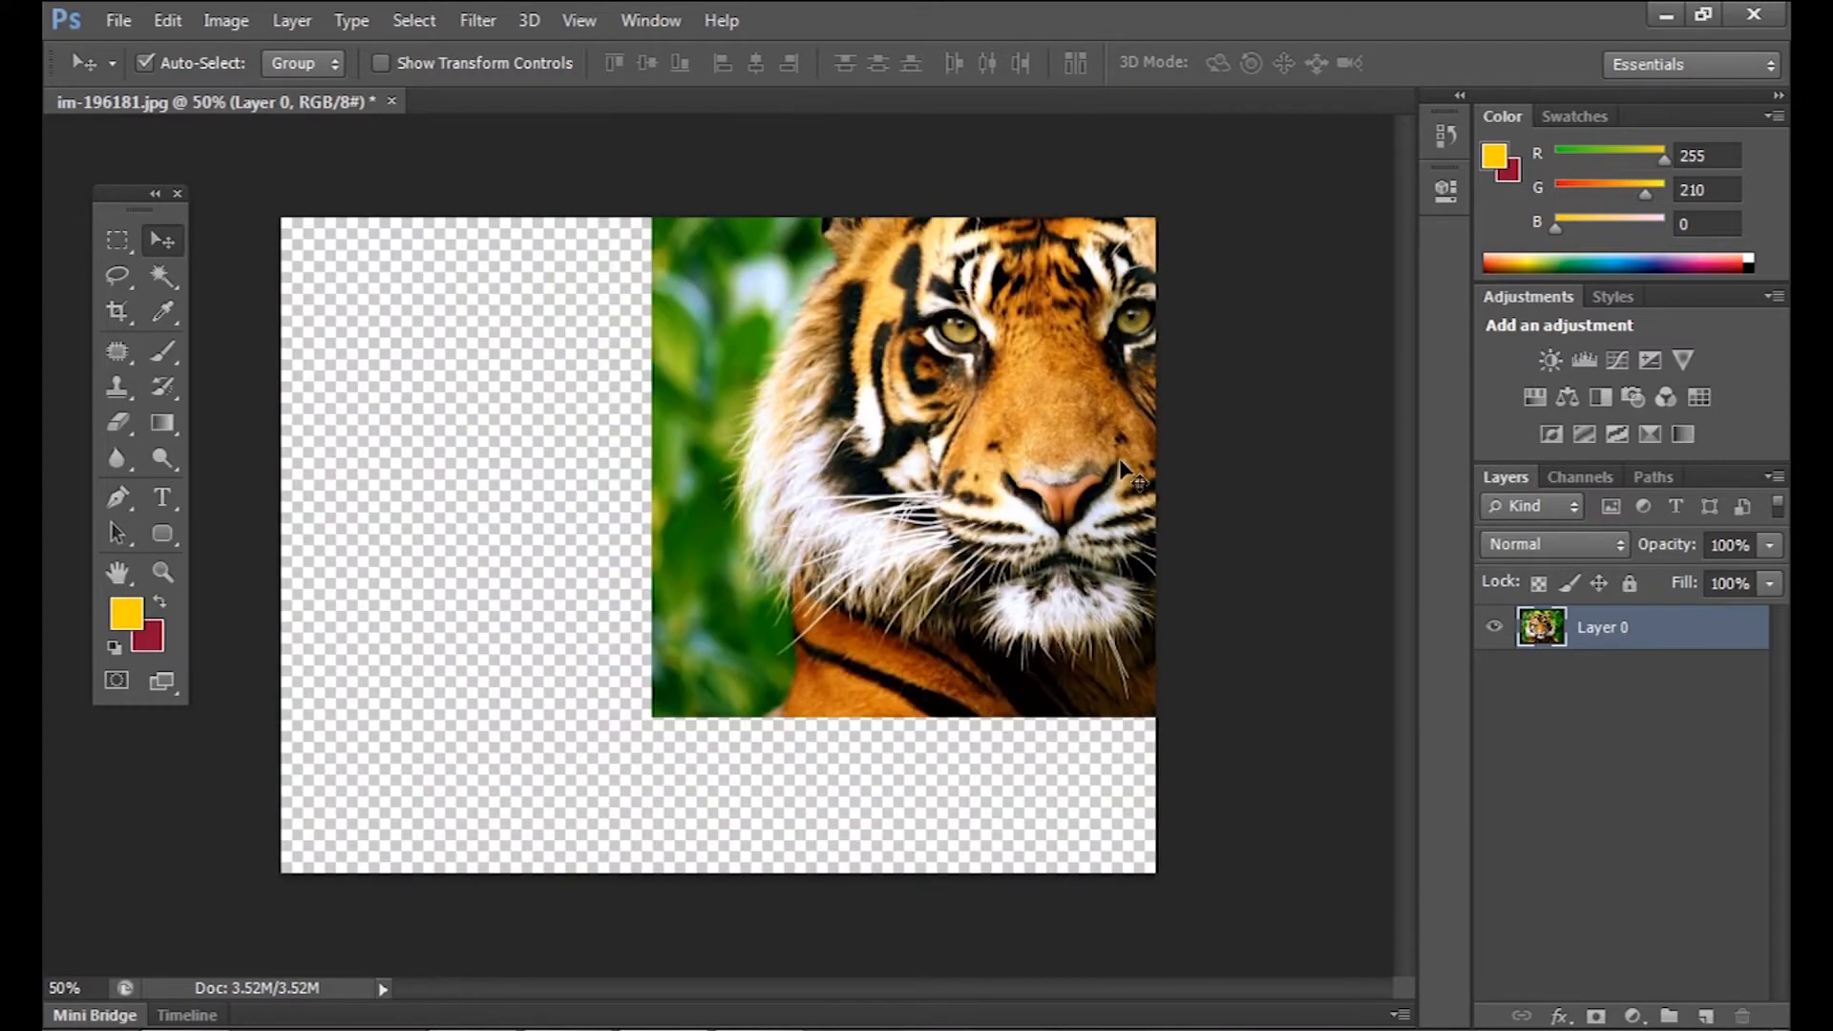
pyautogui.hotkey('ctrl', 'z')
pyautogui.moveTo(898, 541); pyautogui.dragTo(650, 541)
pyautogui.hotkey('ctrl', 'z')
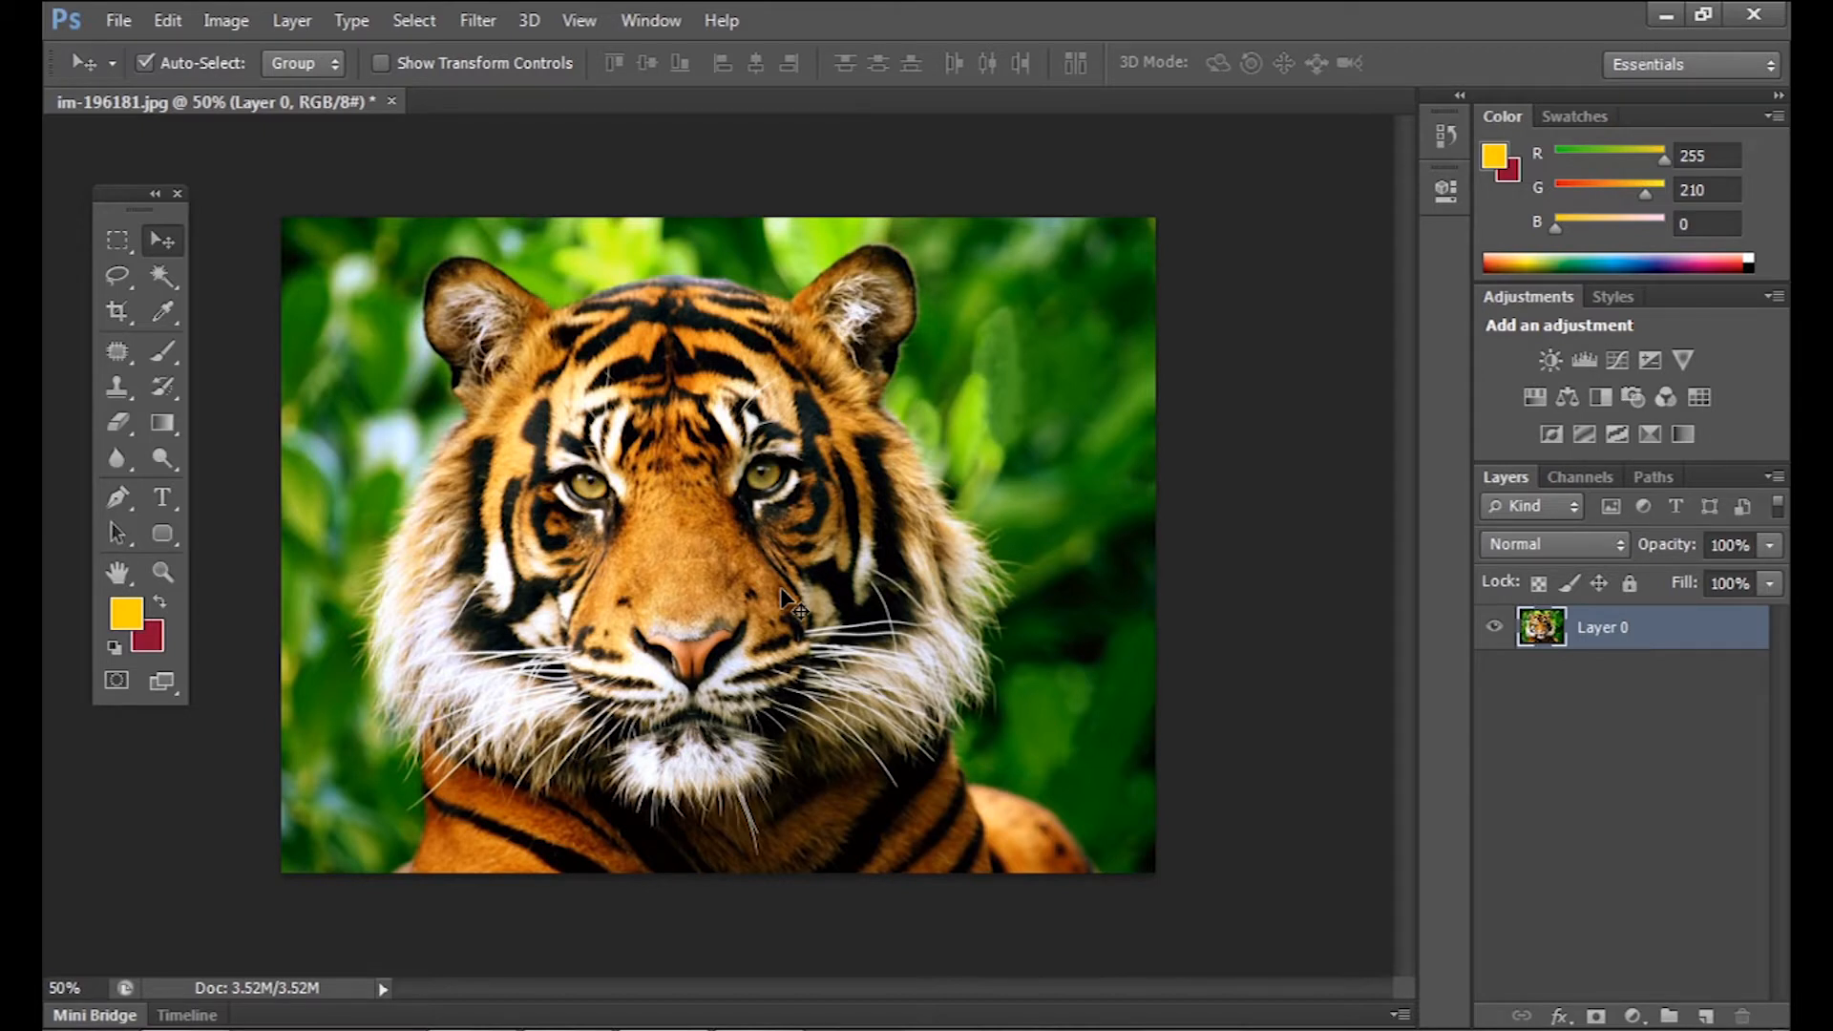
# - Scale the tiger layer down to about 22.6% and place it near the canvas's left edge at mid-height
pyautogui.hotkey('ctrl', 't')
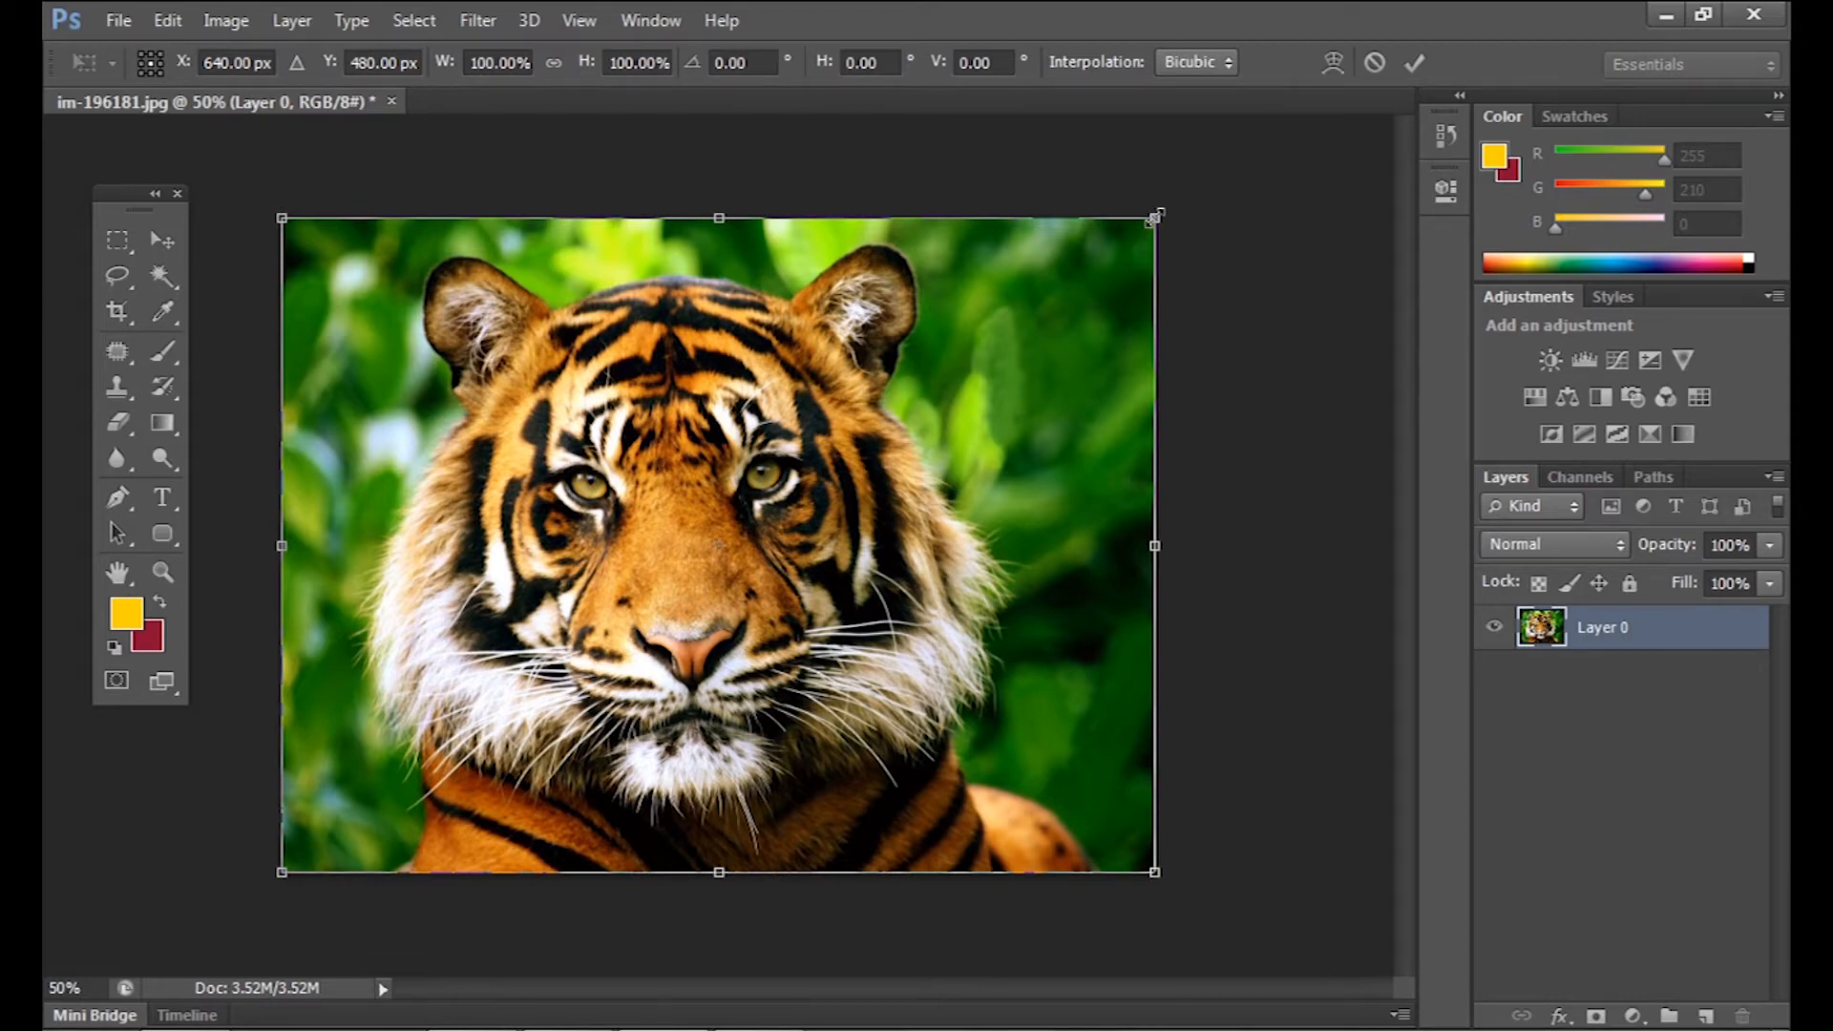
pyautogui.moveTo(1146, 229); pyautogui.dragTo(708, 344)
pyautogui.hotkey('ctrl', 'z')
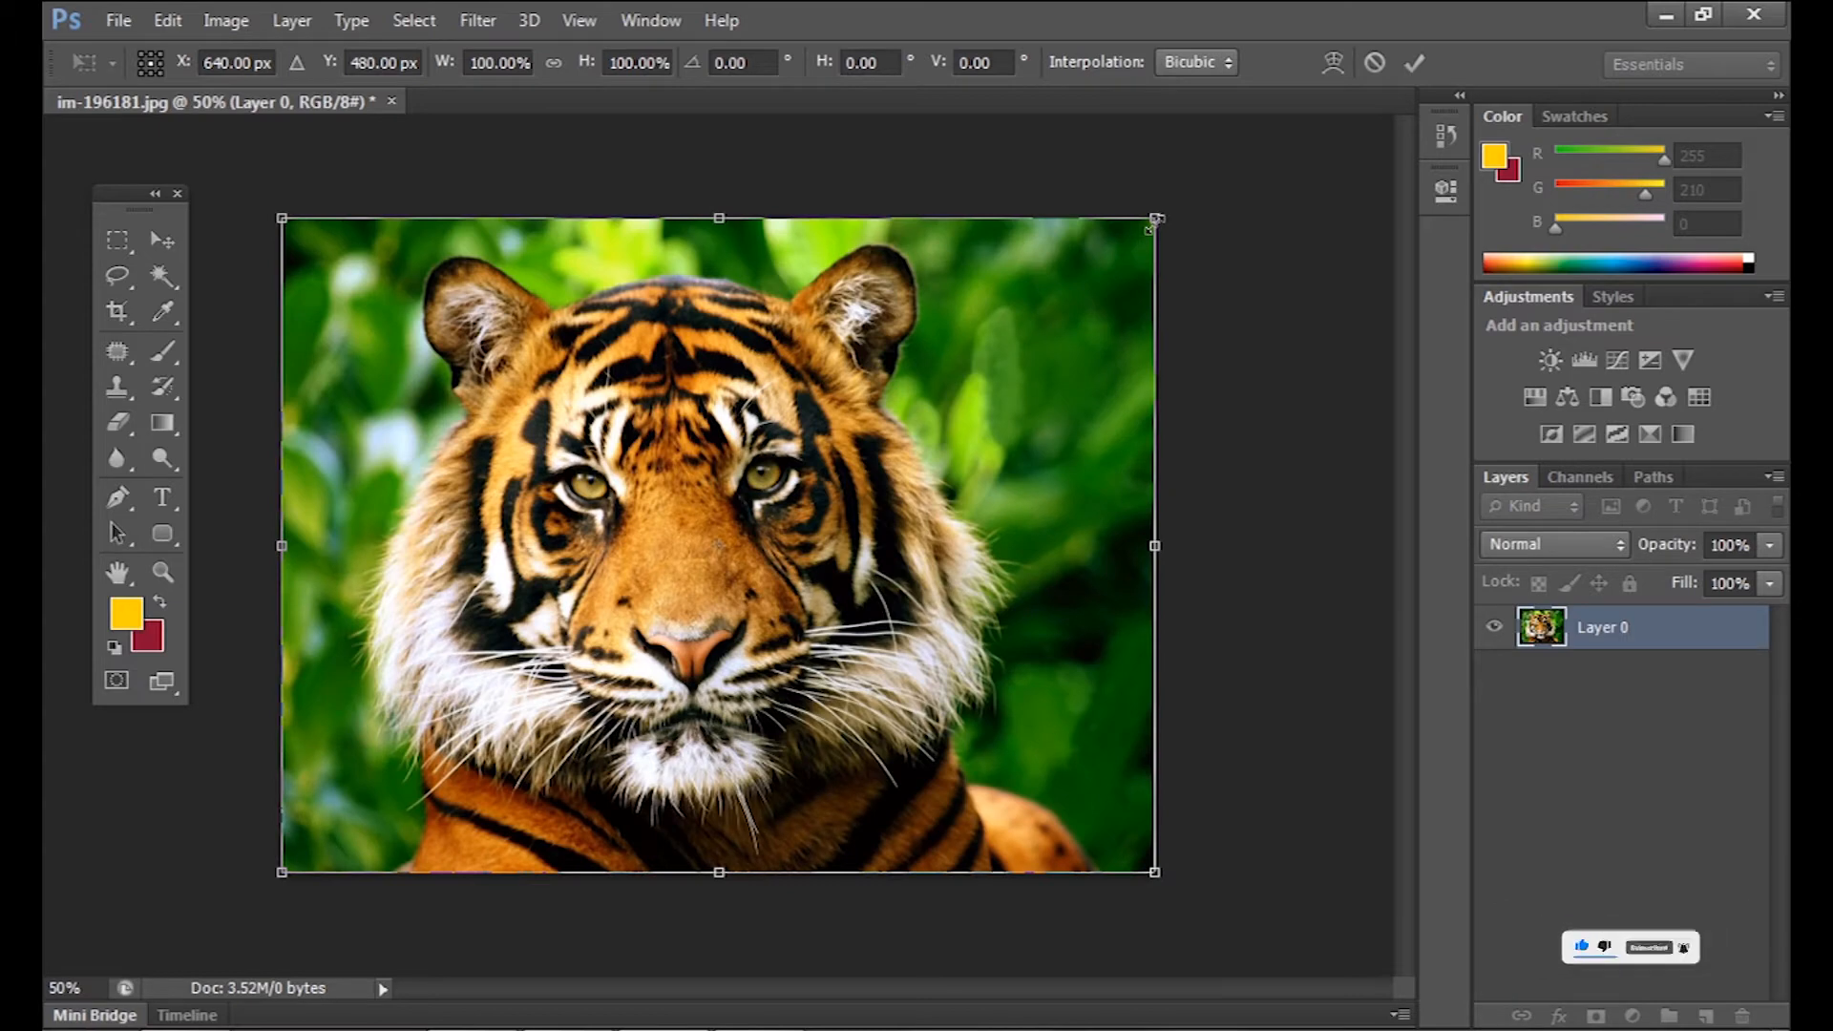
pyautogui.moveTo(1154, 218); pyautogui.dragTo(468, 692)
pyautogui.moveTo(430, 793); pyautogui.dragTo(437, 547)
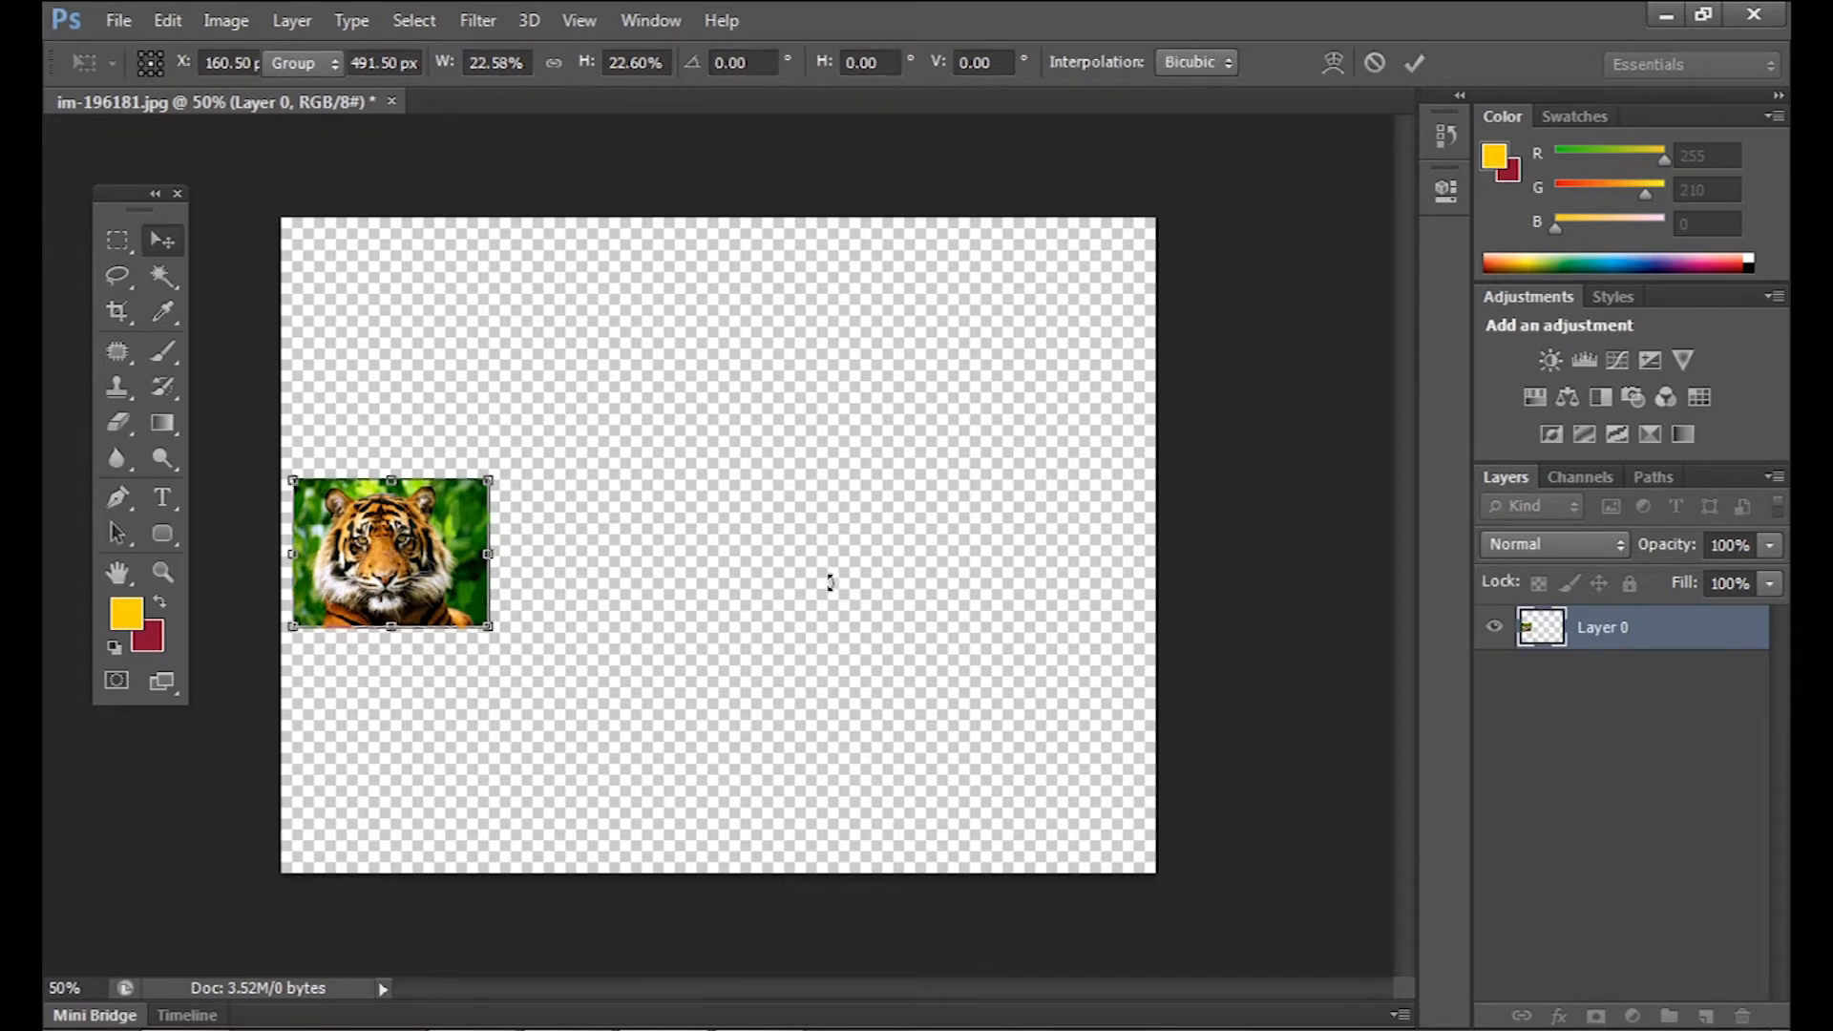
pyautogui.press('Return')
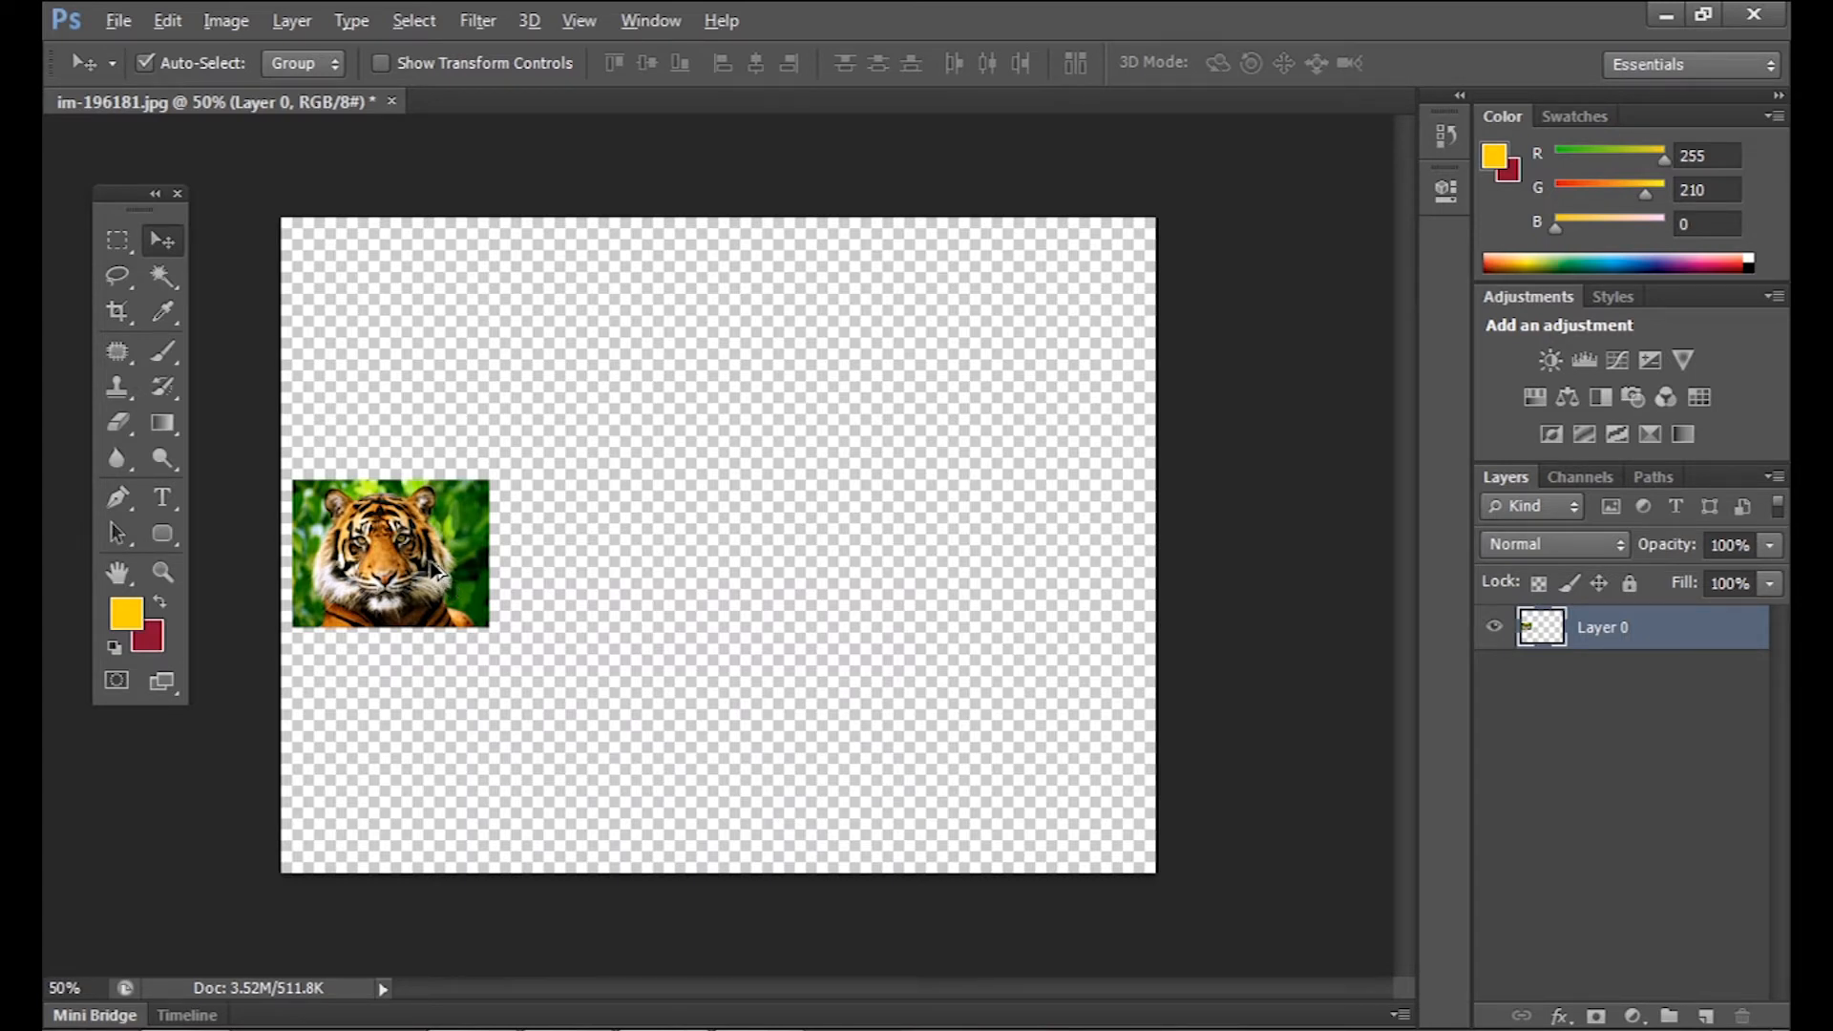
# - Duplicate the small tiger image twice along the same row, giving three images side by side
pyautogui.moveTo(439, 570); pyautogui.dragTo(896, 565)
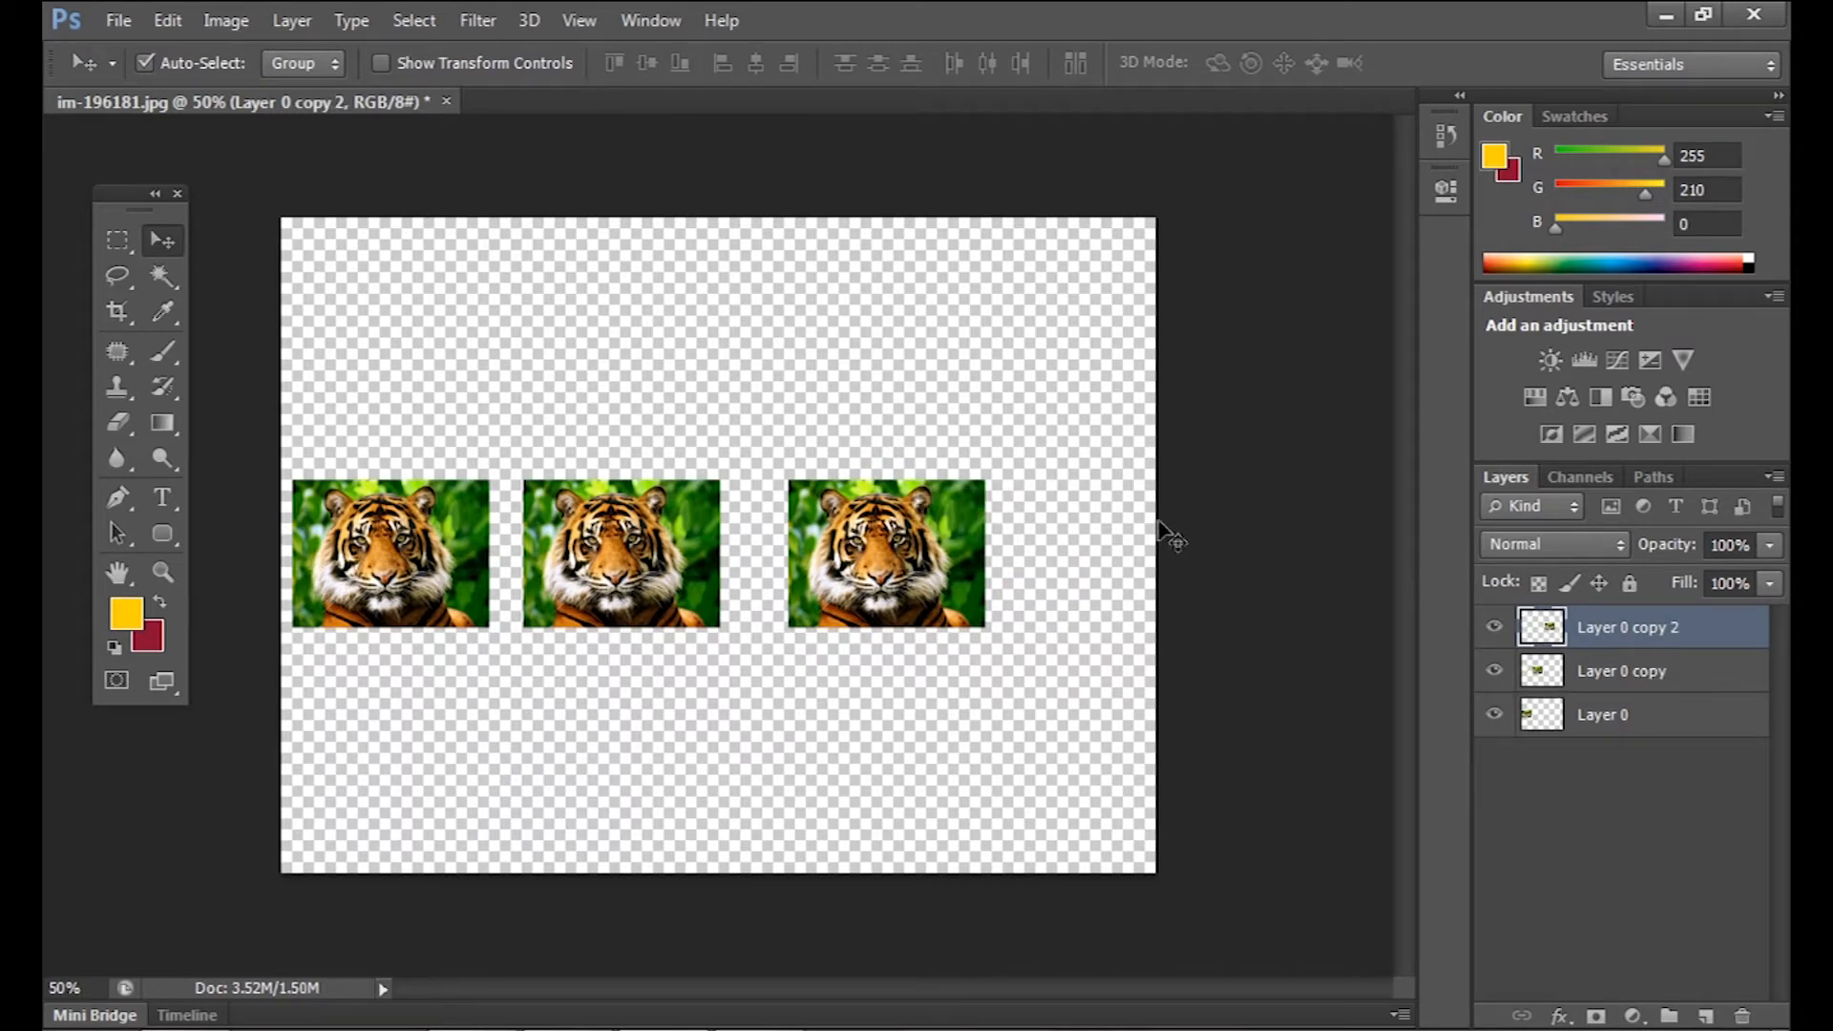
# - Add two more tiger copies in a row below and delete both of them
pyautogui.moveTo(934, 630); pyautogui.dragTo(996, 816)
pyautogui.moveTo(1006, 746); pyautogui.dragTo(776, 747)
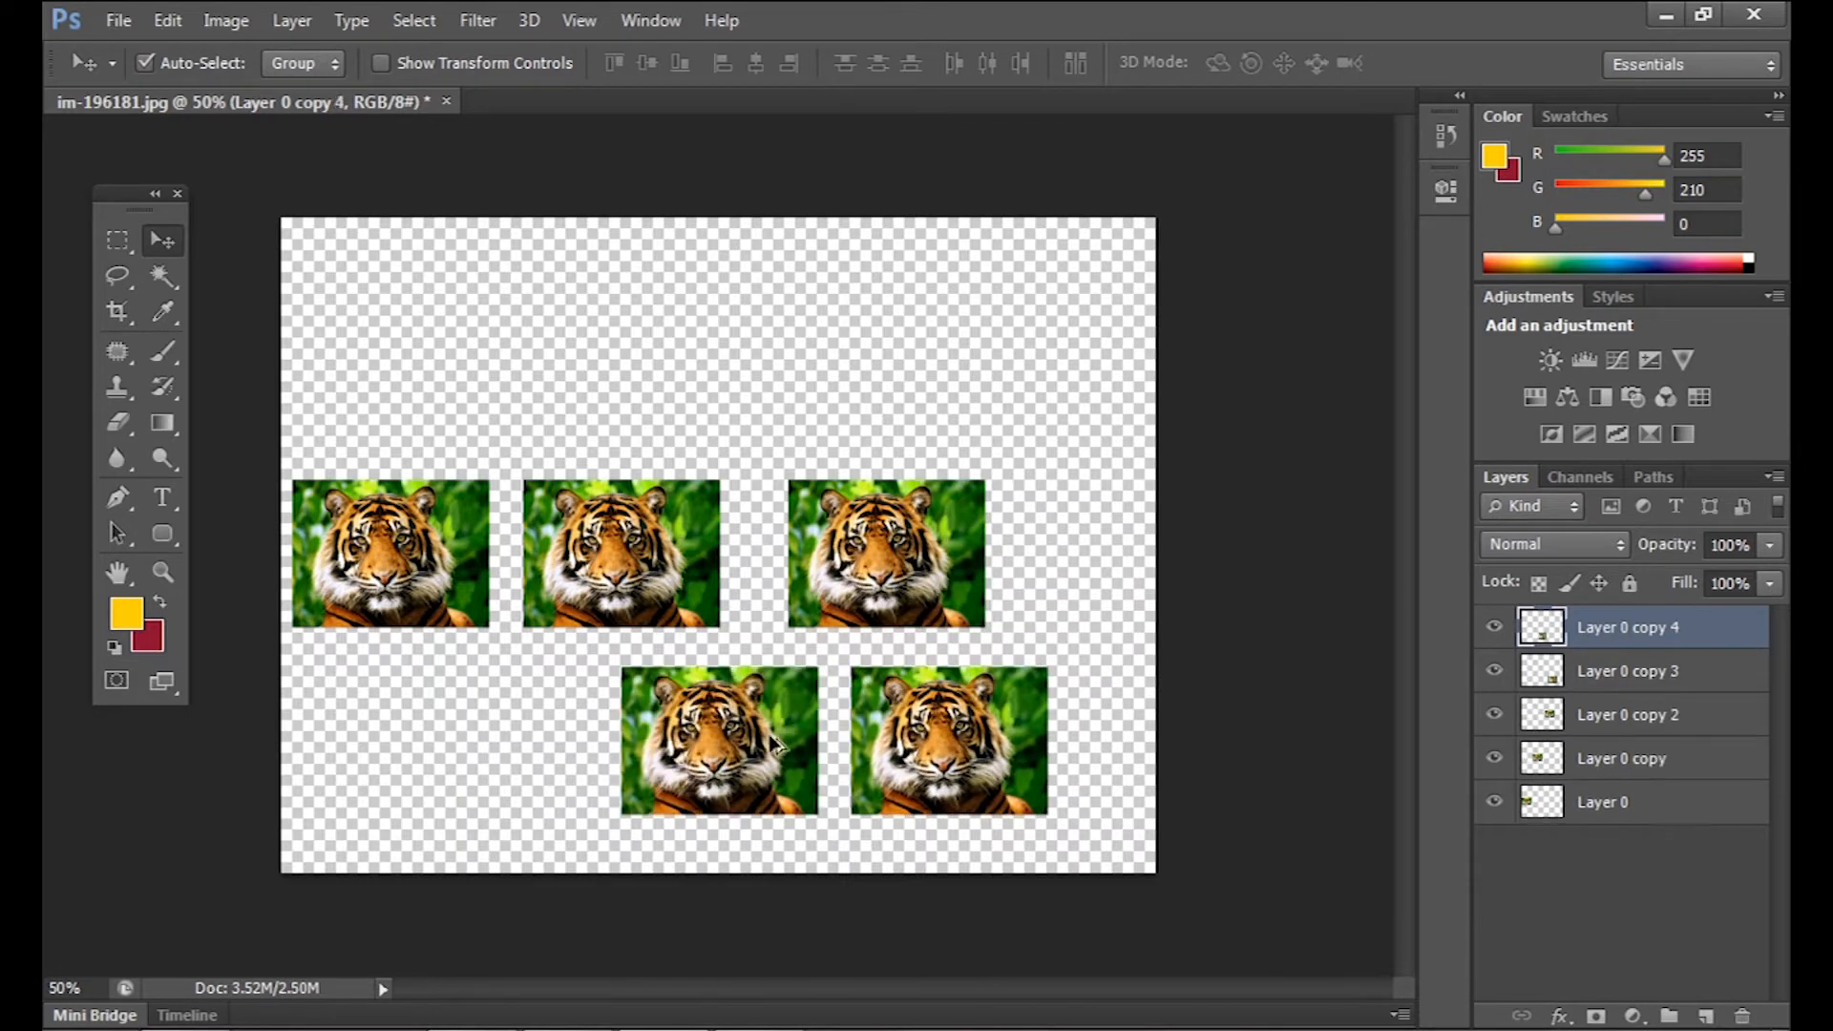
pyautogui.press('Delete')
pyautogui.press('Delete')
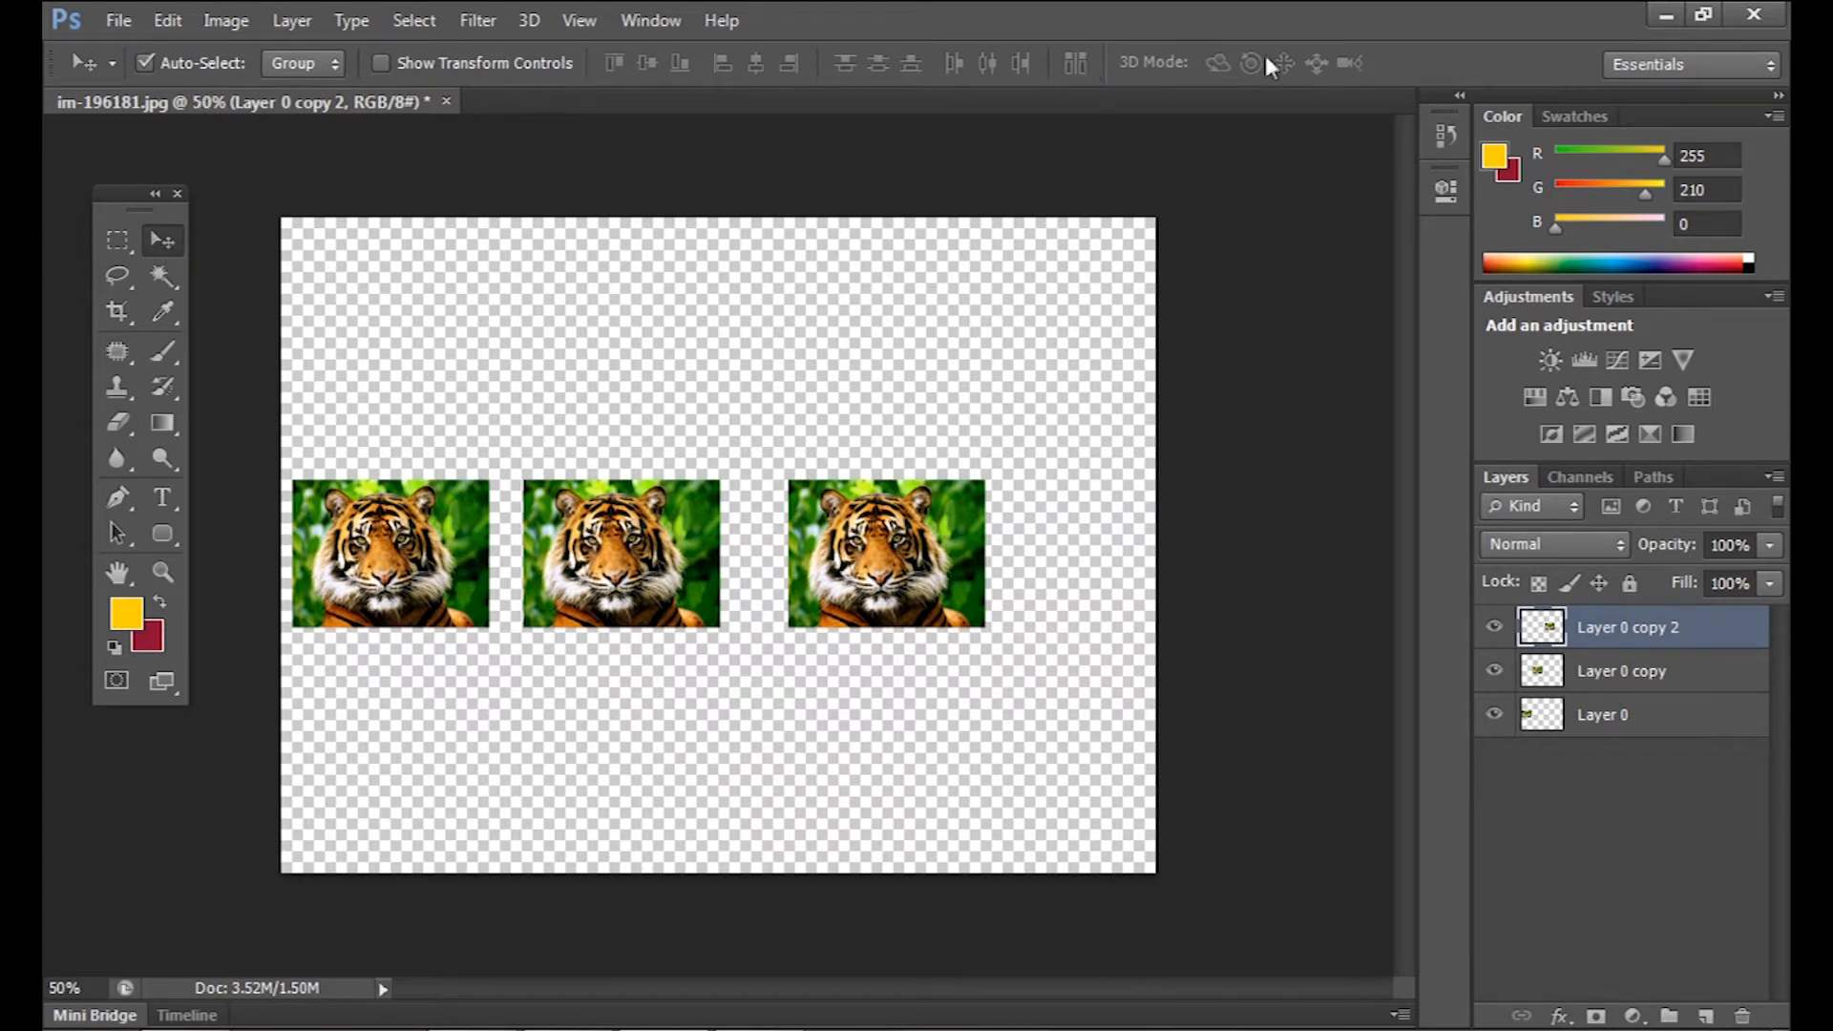
# - With Auto-Select on, reposition each of the three tigers individually, spreading them across the canvas with the middle one slightly higher
pyautogui.click(148, 65)
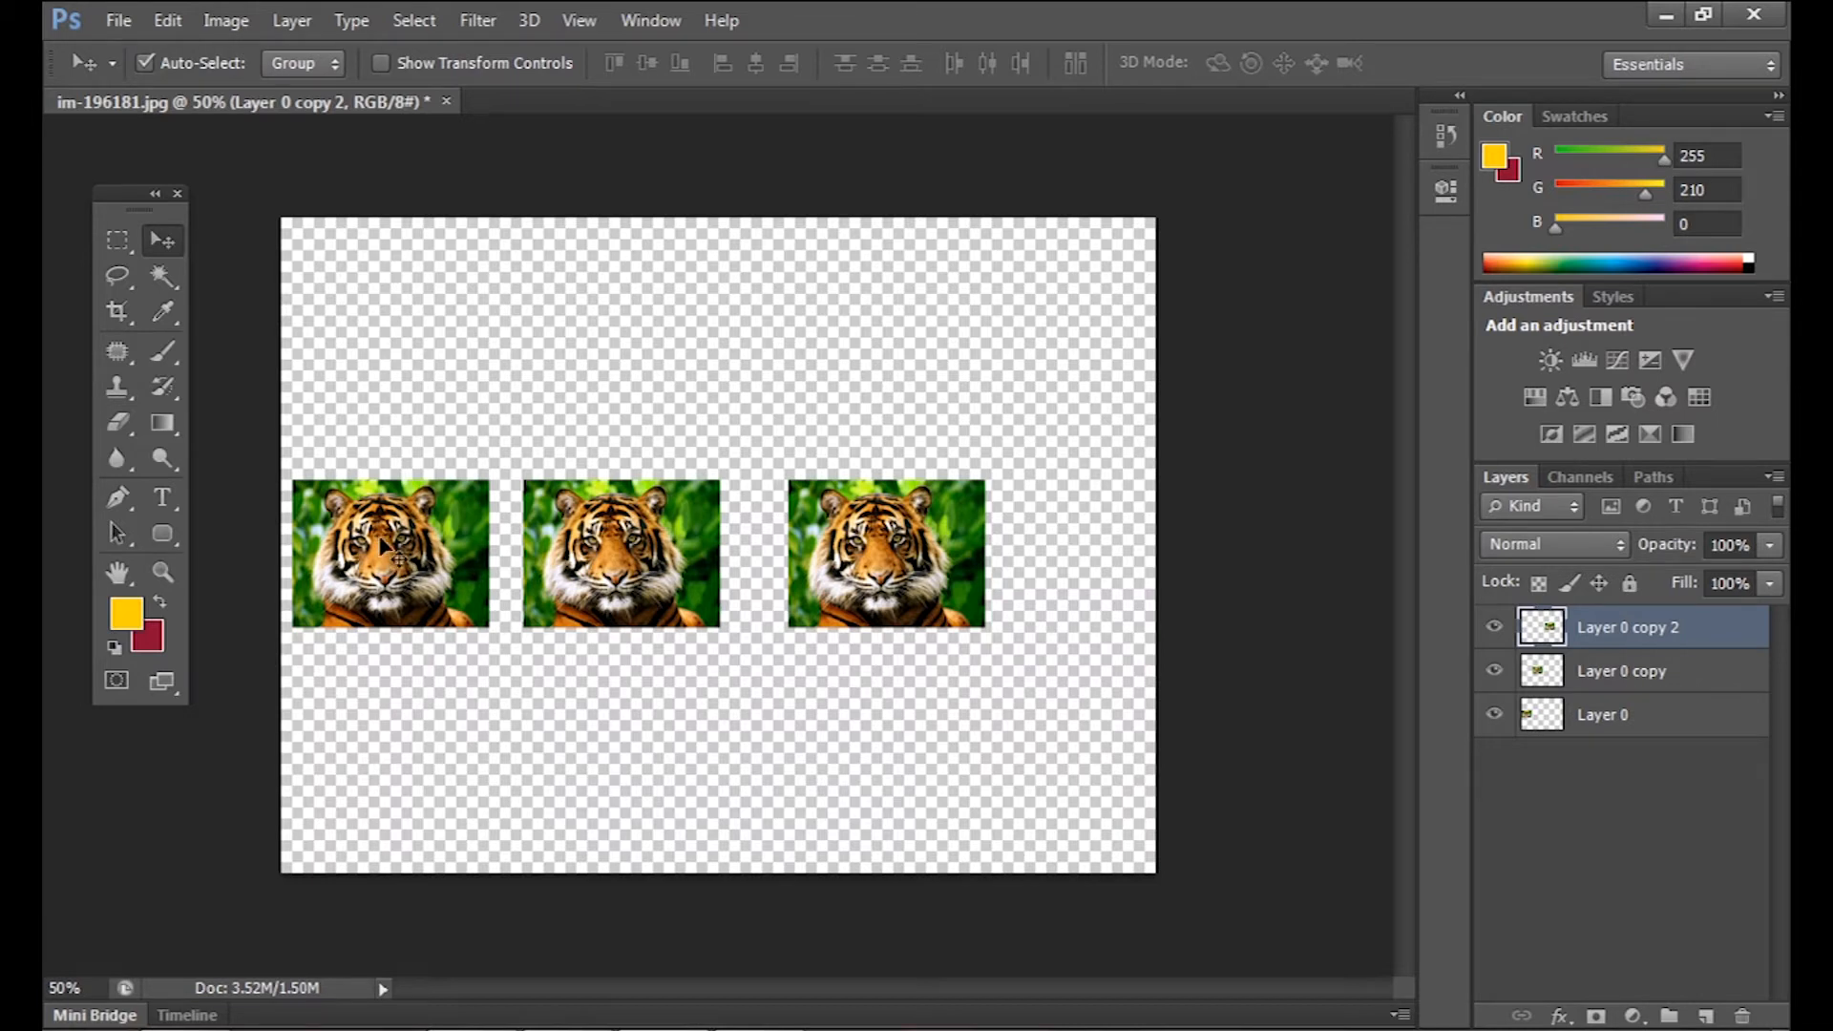
pyautogui.moveTo(406, 588)
pyautogui.mouseDown()
pyautogui.moveTo(408, 454)
pyautogui.moveTo(424, 566)
pyautogui.mouseUp()
pyautogui.moveTo(635, 544); pyautogui.dragTo(711, 496)
pyautogui.moveTo(863, 522); pyautogui.dragTo(983, 537)
pyautogui.moveTo(748, 500); pyautogui.dragTo(778, 552)
pyautogui.moveTo(438, 502); pyautogui.dragTo(461, 537)
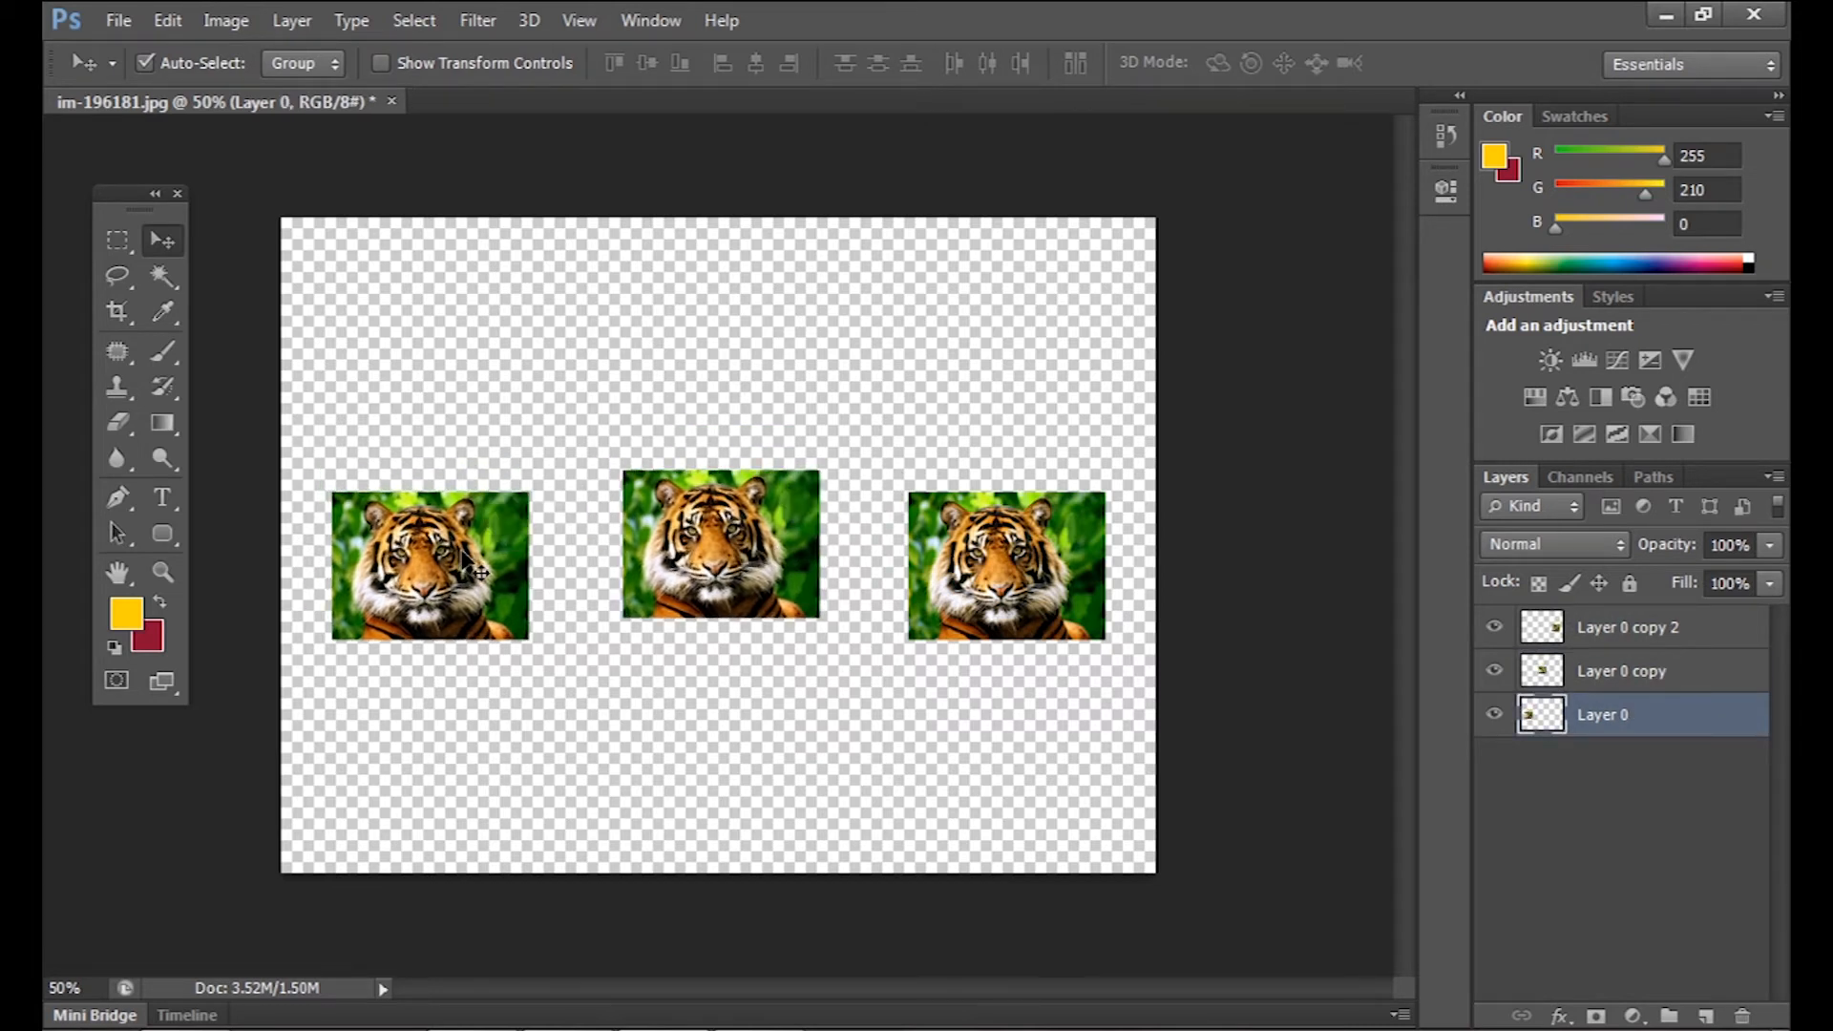
# - Turn off Auto-Select and shift the Layer 0 tiger upward, starting the moves from over each of the three images
pyautogui.click(145, 62)
pyautogui.moveTo(456, 621); pyautogui.dragTo(460, 567)
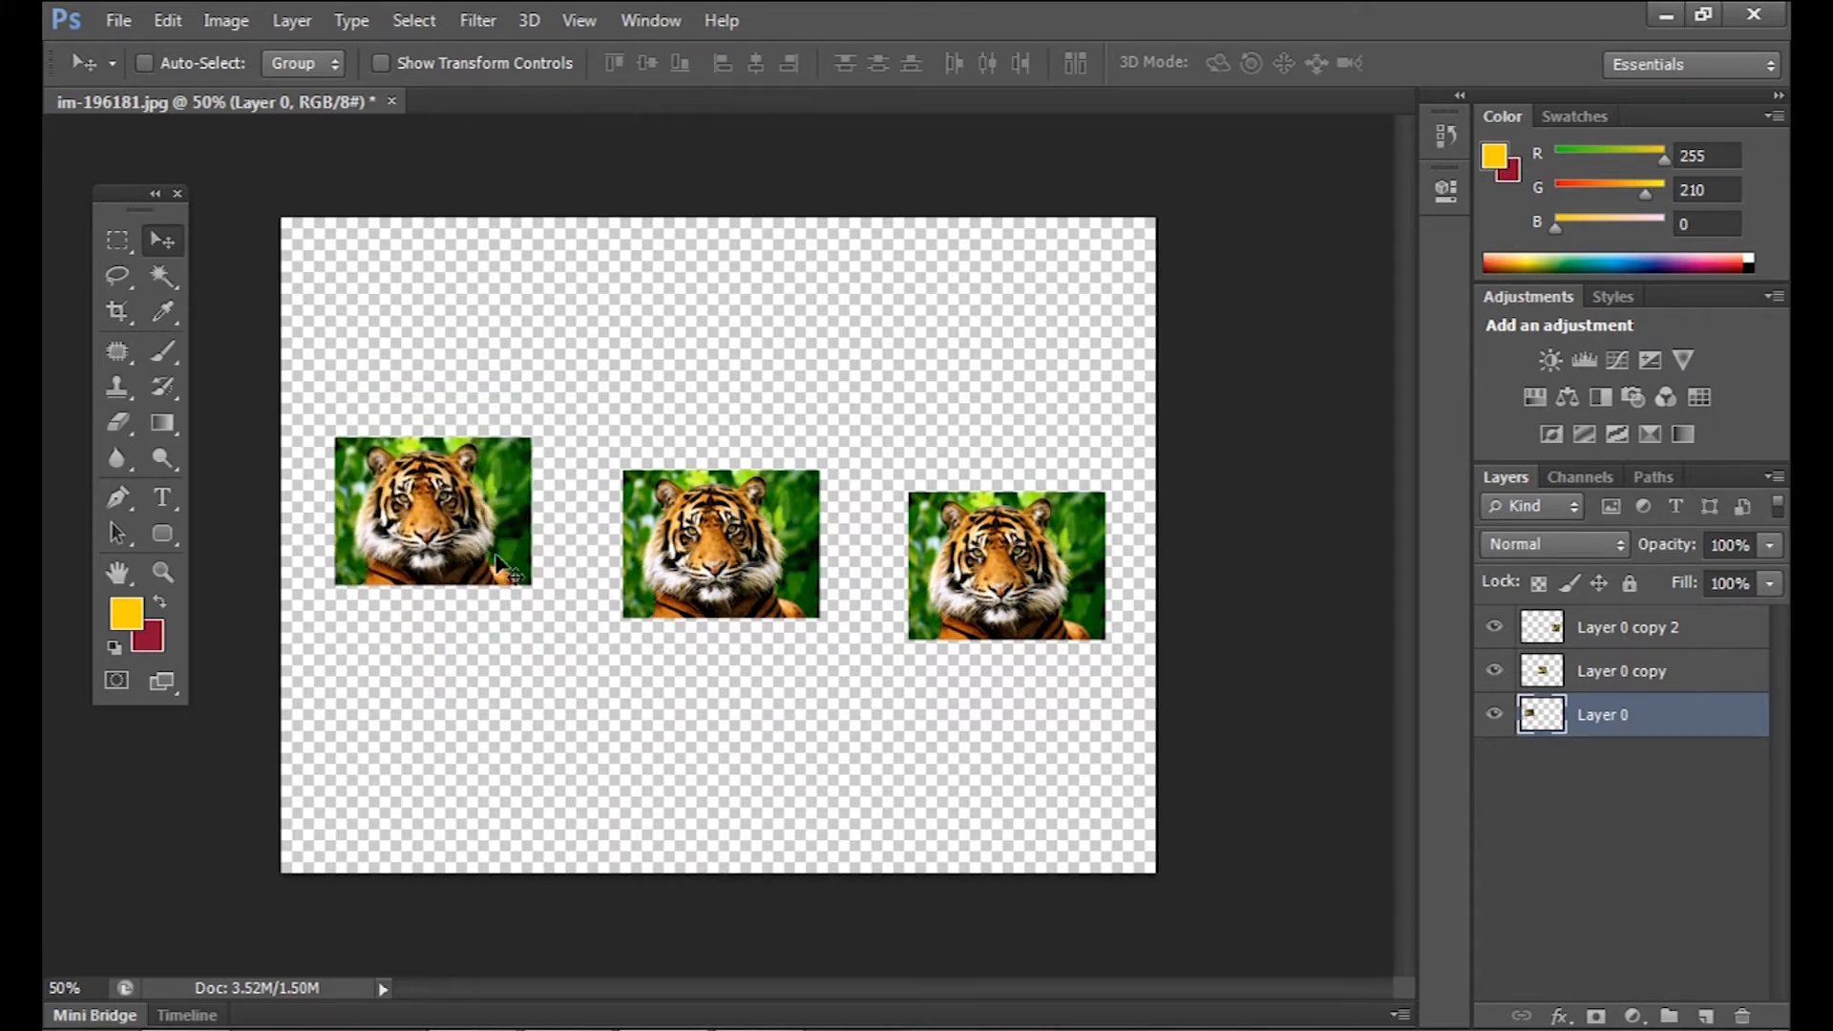
pyautogui.moveTo(754, 552); pyautogui.dragTo(772, 587)
pyautogui.moveTo(1046, 570)
pyautogui.mouseDown()
pyautogui.moveTo(1033, 466)
pyautogui.moveTo(1052, 659)
pyautogui.moveTo(1027, 546)
pyautogui.mouseUp()
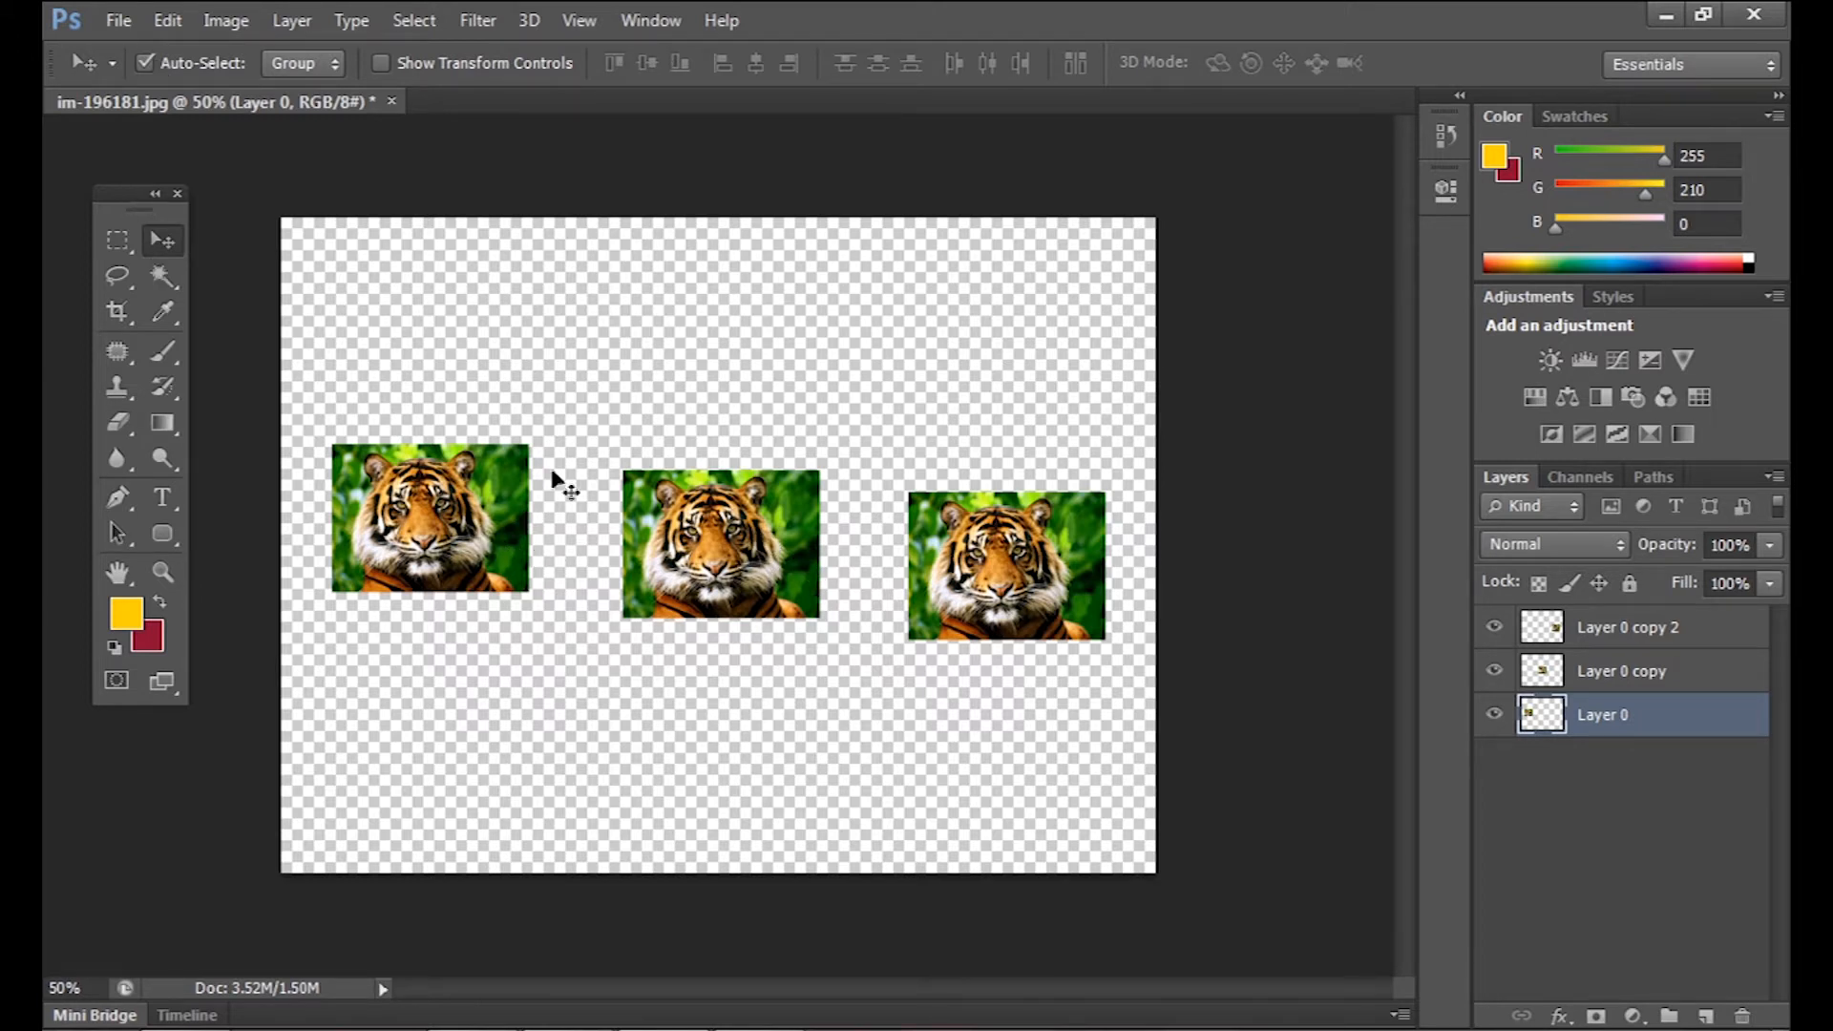
# - Turn Auto-Select back on and reposition the tigers individually, aligning the left and middle ones and lowering the right one
pyautogui.moveTo(481, 507); pyautogui.dragTo(513, 555)
pyautogui.moveTo(765, 575)
pyautogui.mouseDown()
pyautogui.moveTo(789, 419)
pyautogui.moveTo(764, 549)
pyautogui.mouseUp()
pyautogui.moveTo(1012, 573); pyautogui.dragTo(1007, 609)
pyautogui.moveTo(699, 527); pyautogui.dragTo(716, 563)
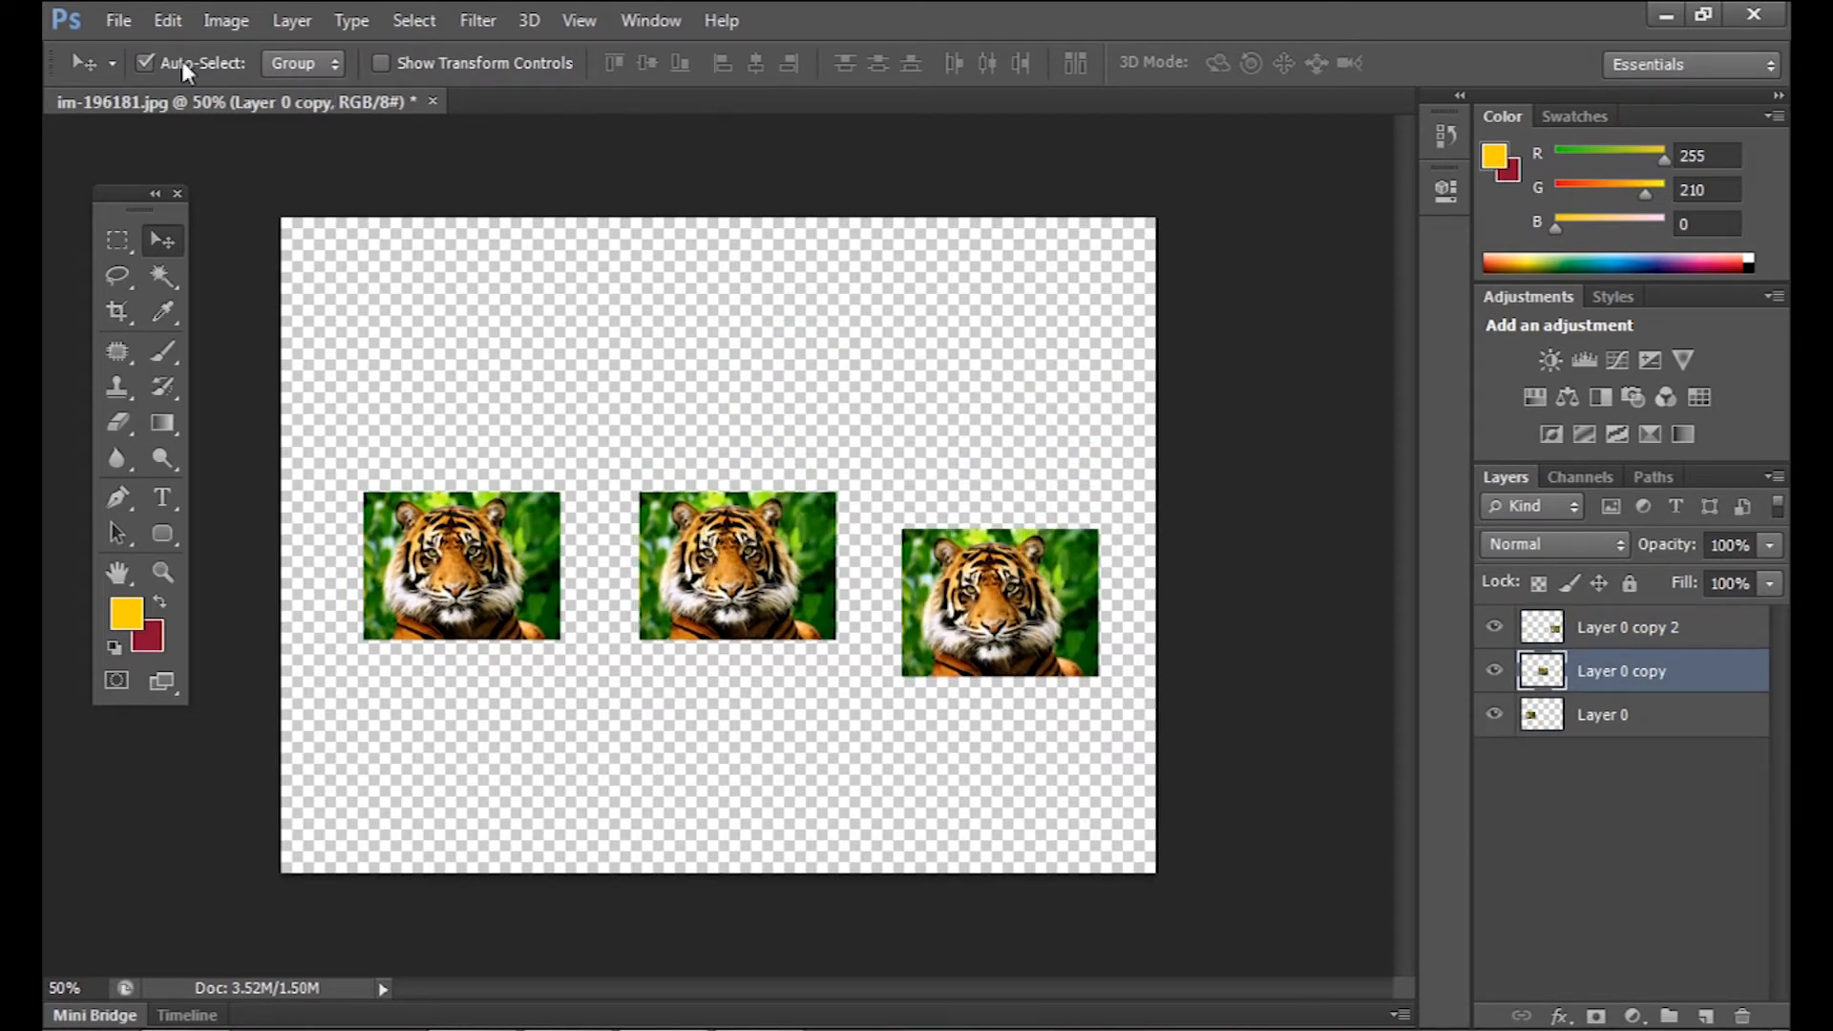
# - Turn off Auto-Select and shift the middle tiger slightly right, starting the moves from over the outer images
pyautogui.moveTo(546, 573); pyautogui.dragTo(535, 536)
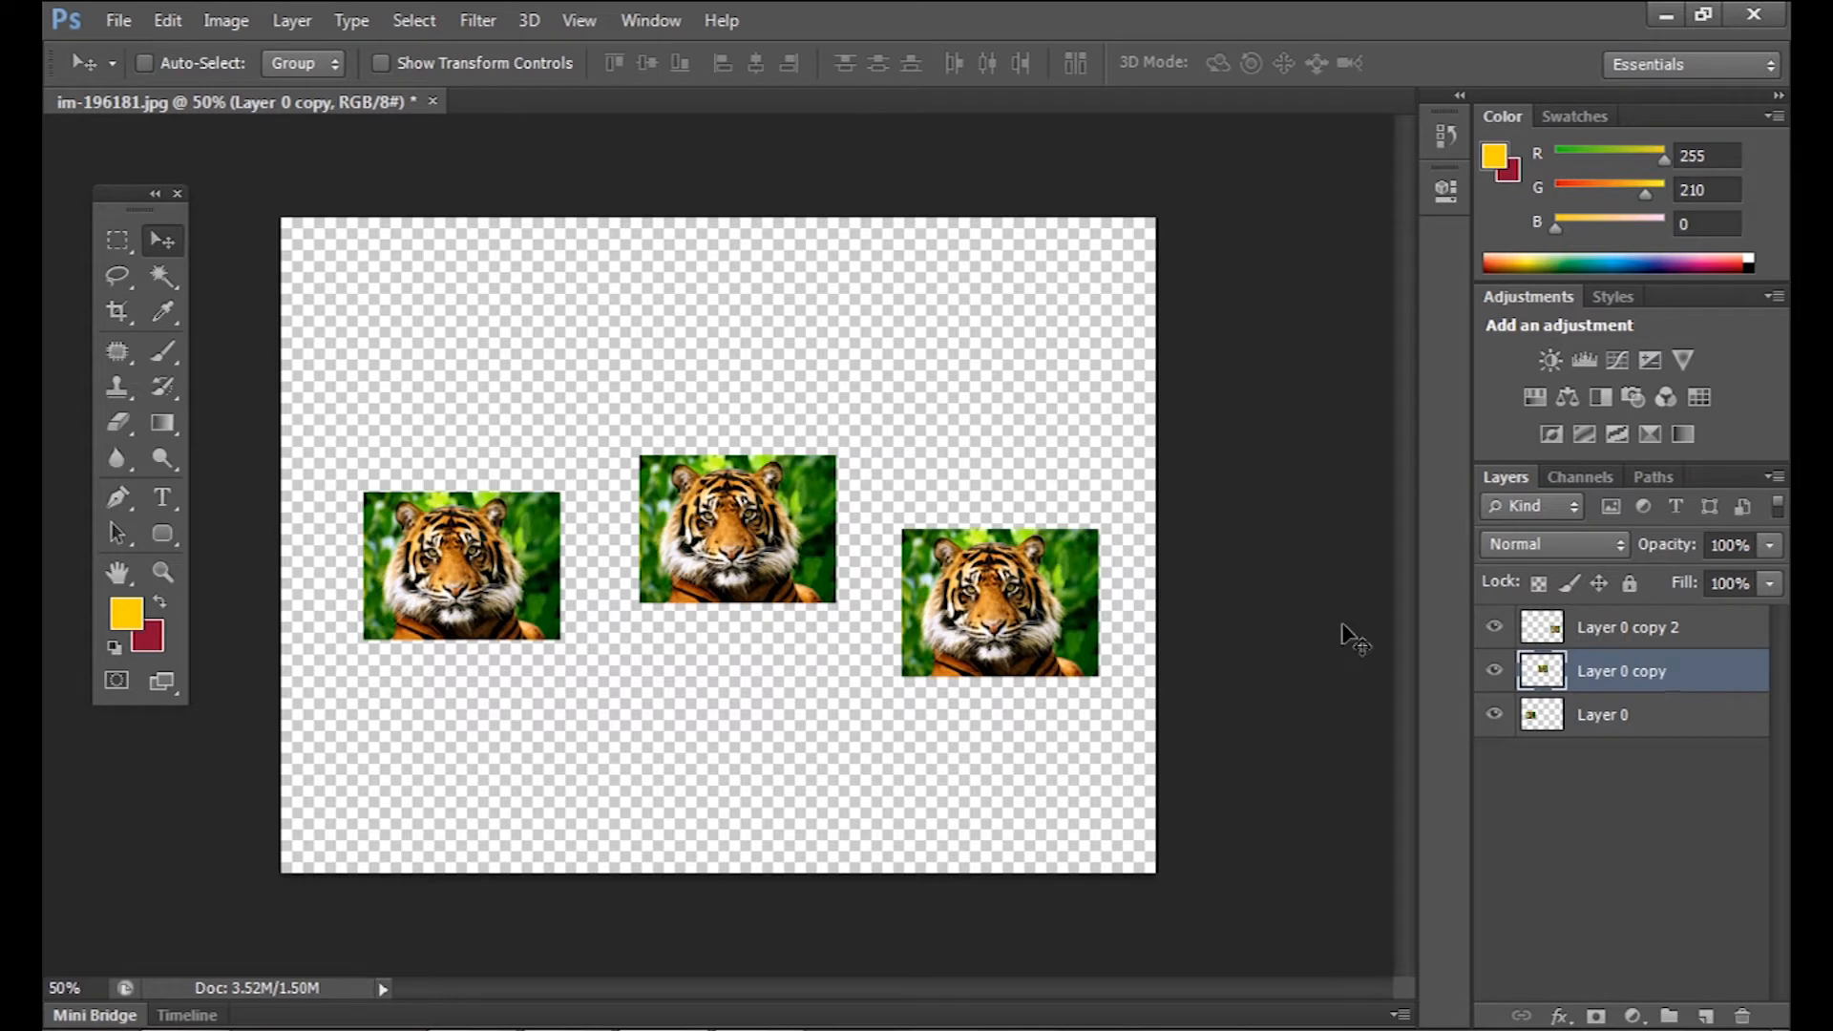
pyautogui.moveTo(1027, 534); pyautogui.dragTo(1031, 588)
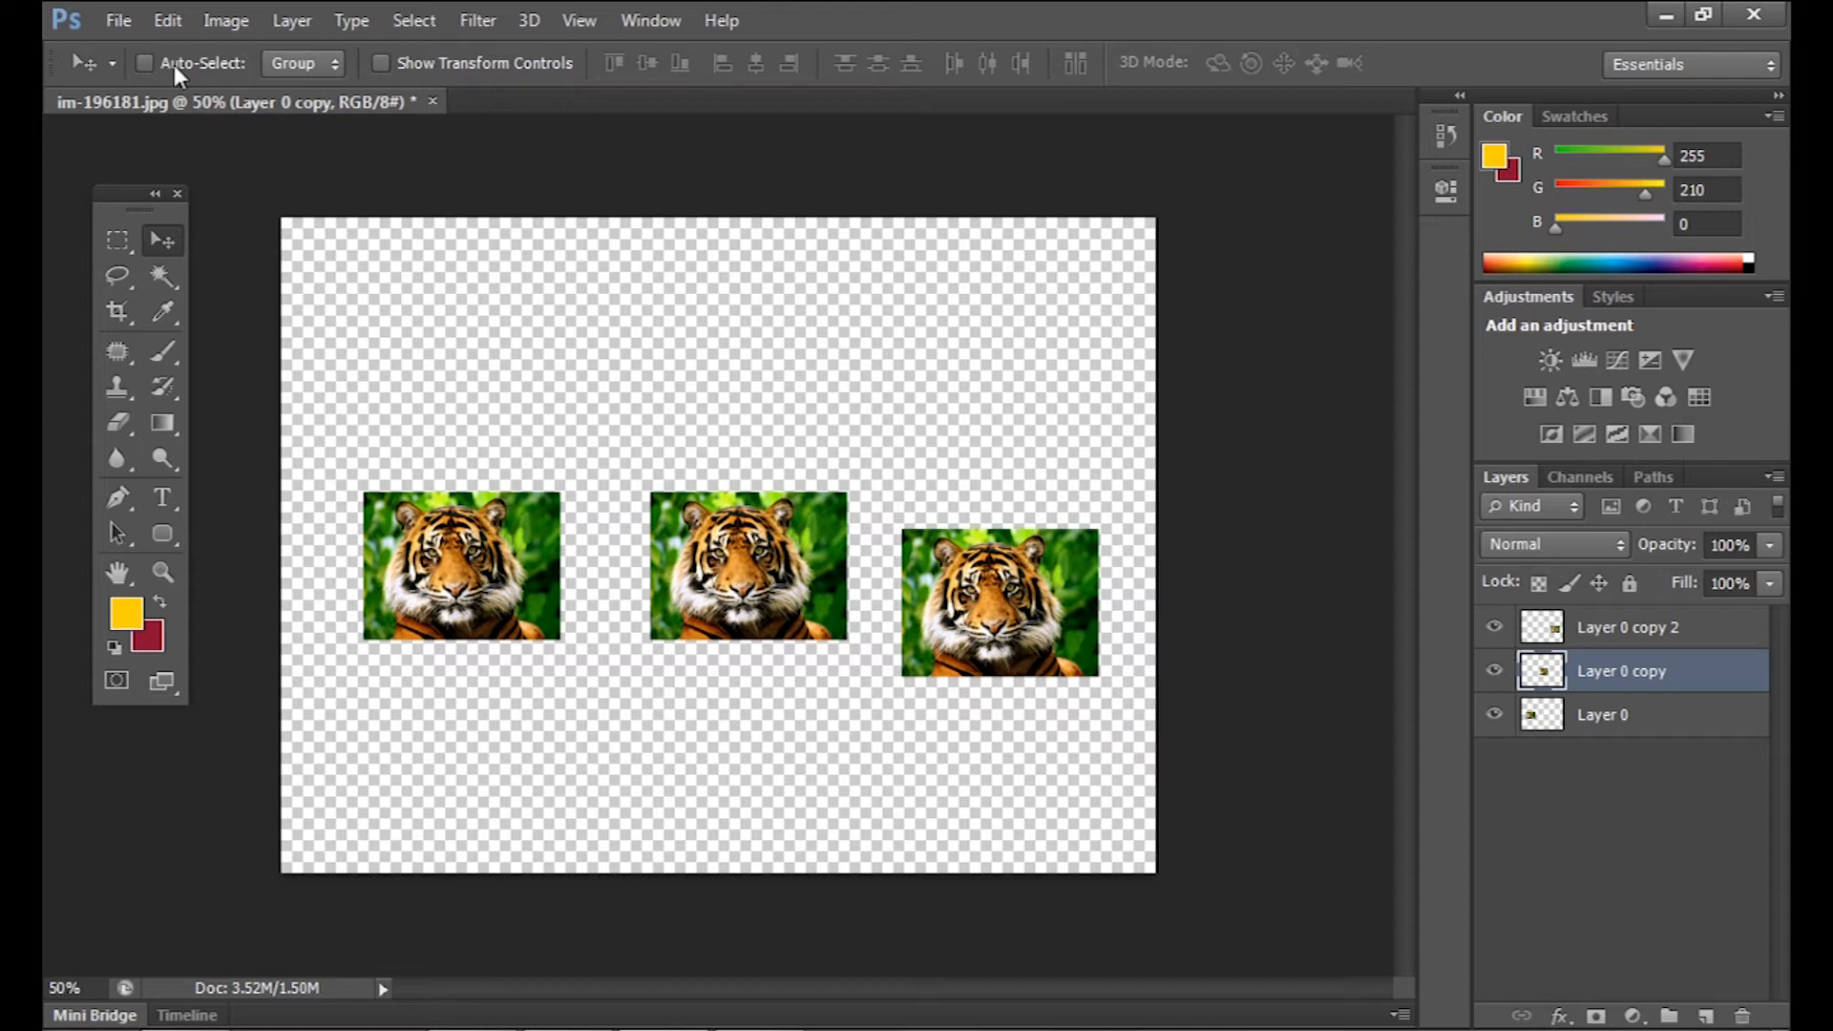
# - Set the Auto-Select target to Layer with Auto-Select still off, and shift the middle tiger slightly up and left
pyautogui.click(291, 67)
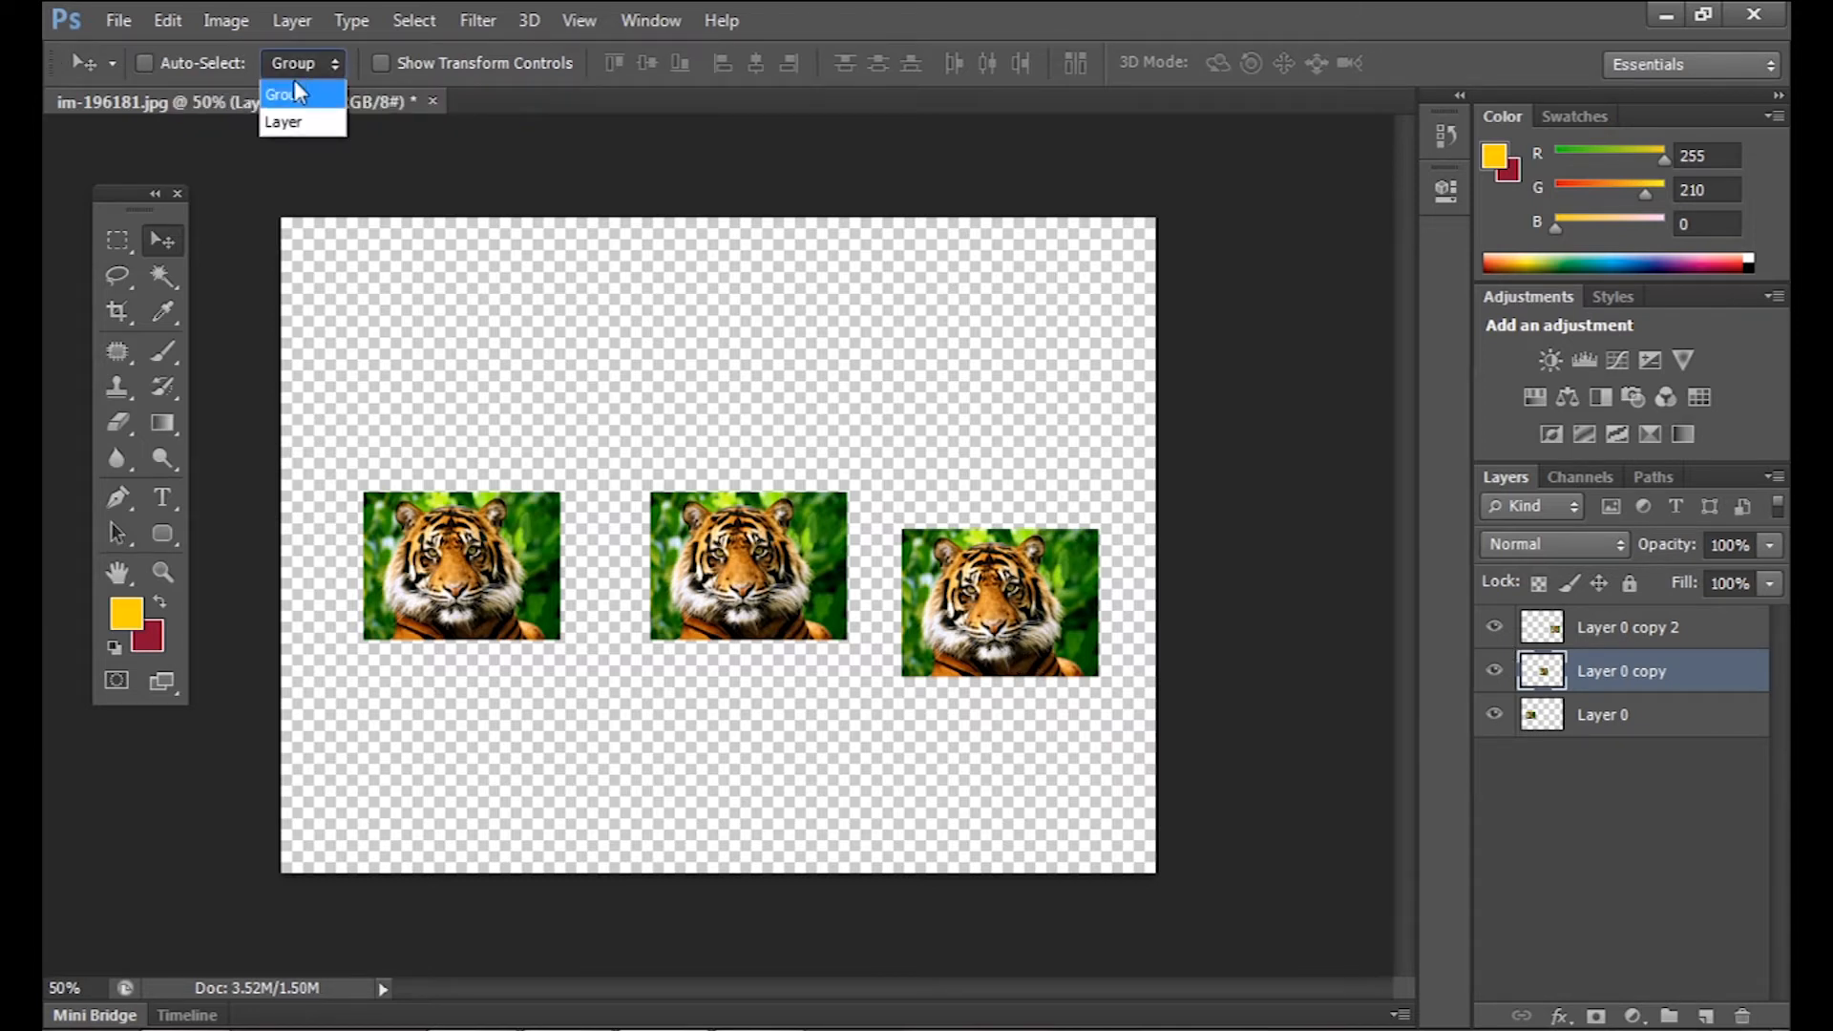
pyautogui.click(307, 122)
pyautogui.click(301, 67)
pyautogui.click(303, 67)
pyautogui.click(305, 121)
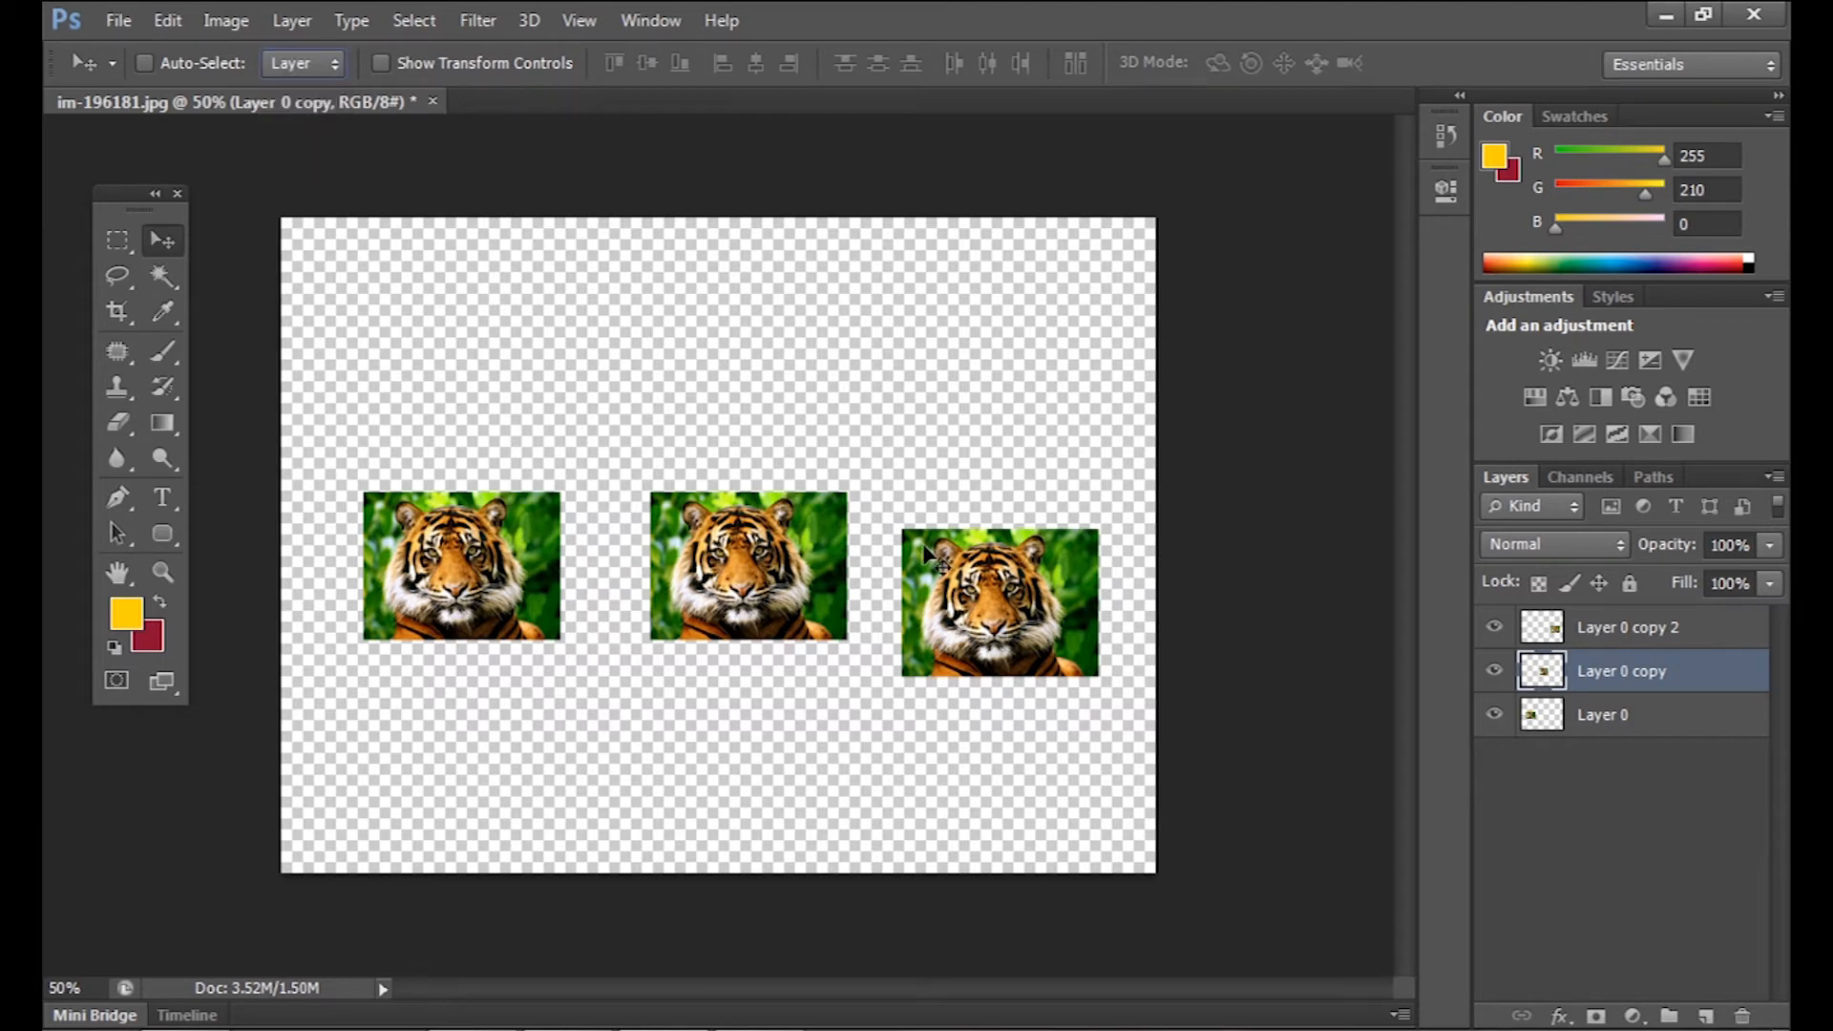
pyautogui.moveTo(778, 577)
pyautogui.mouseDown()
pyautogui.moveTo(783, 546)
pyautogui.moveTo(802, 573)
pyautogui.mouseUp()
pyautogui.moveTo(1017, 567)
pyautogui.mouseDown()
pyautogui.moveTo(990, 392)
pyautogui.moveTo(990, 554)
pyautogui.mouseUp()
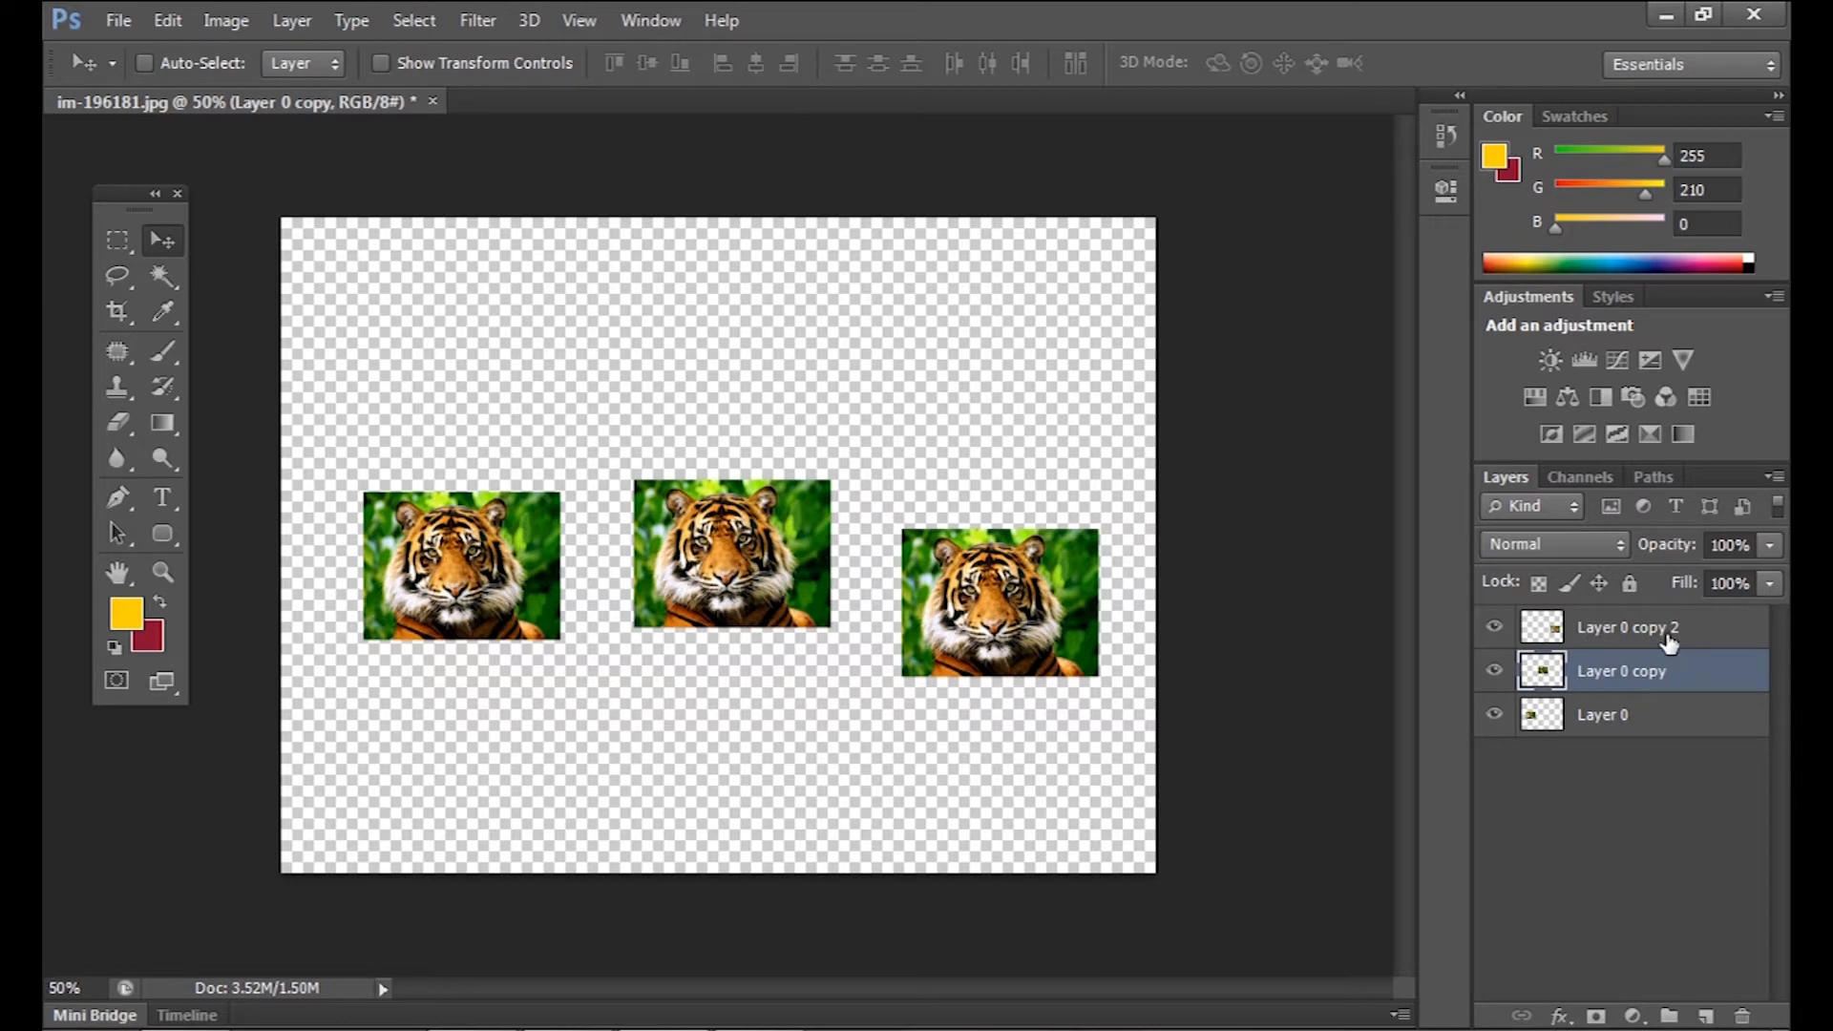
# - Group the three tiger layers together and inspect the group's contents, leaving it collapsed
pyautogui.click(1664, 726)
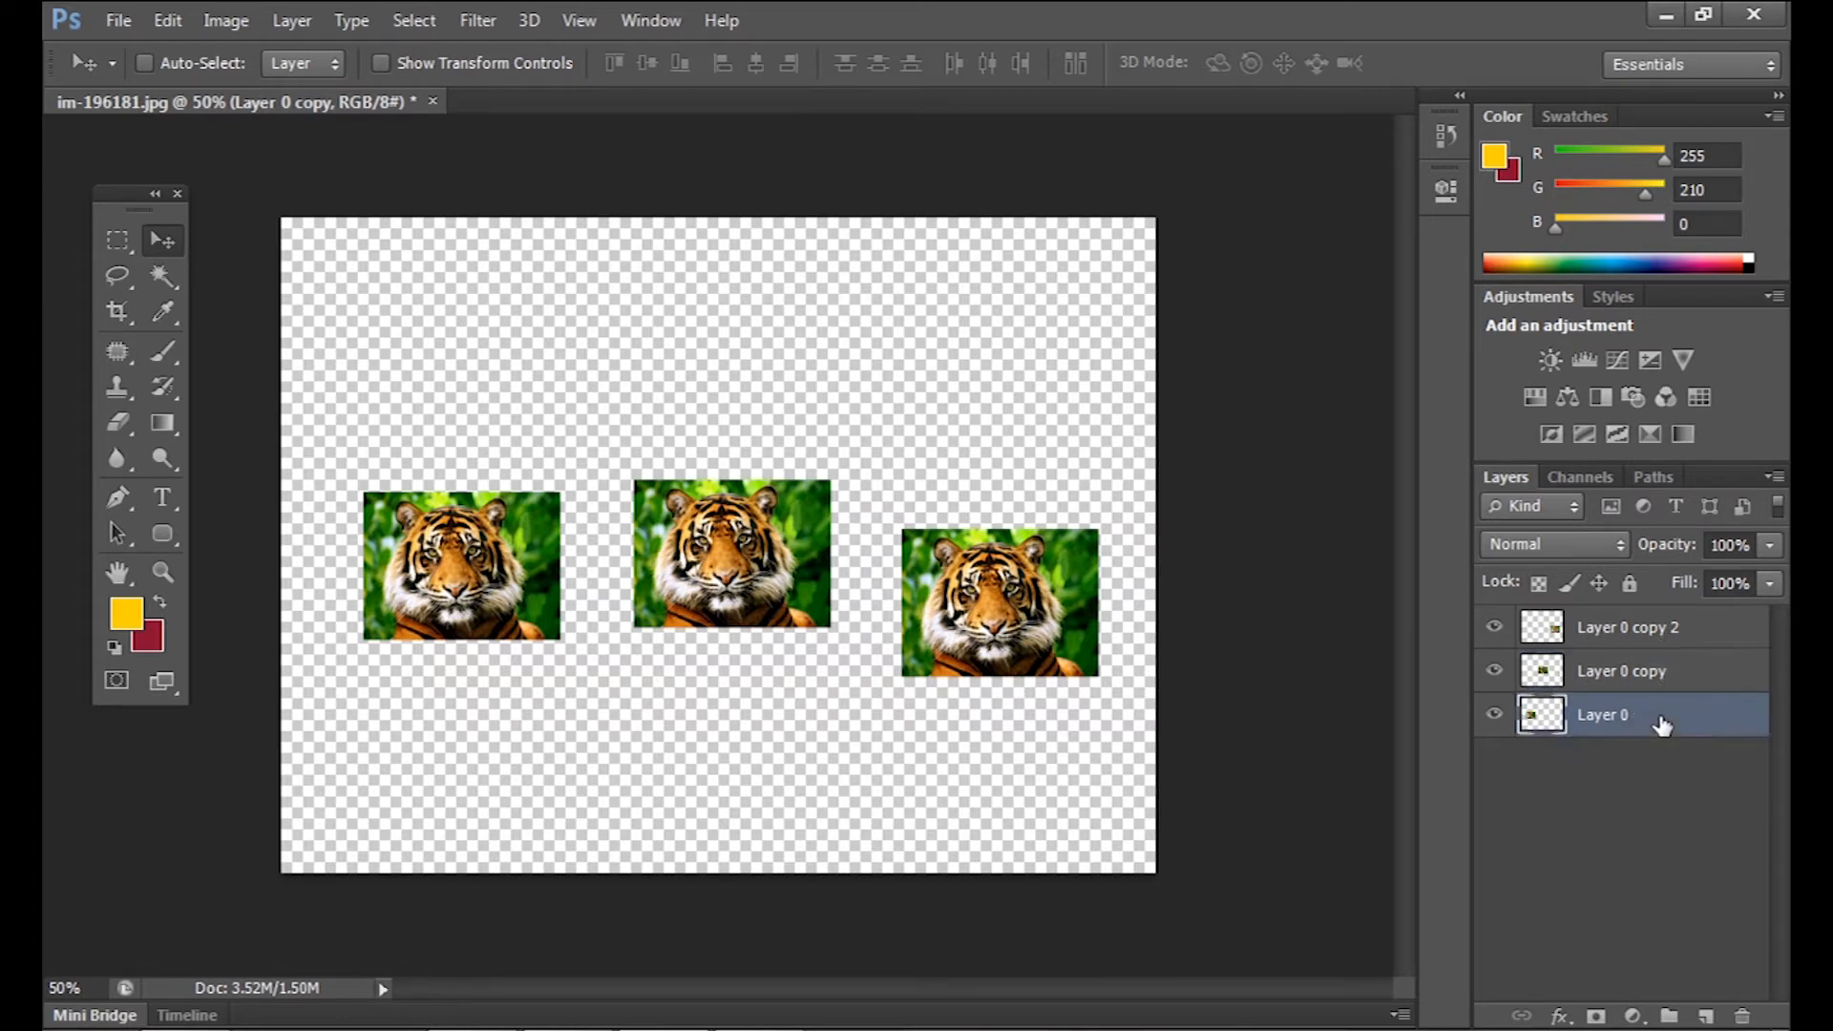
pyautogui.keyDown('shift'); pyautogui.click(1679, 632); pyautogui.keyUp('shift')
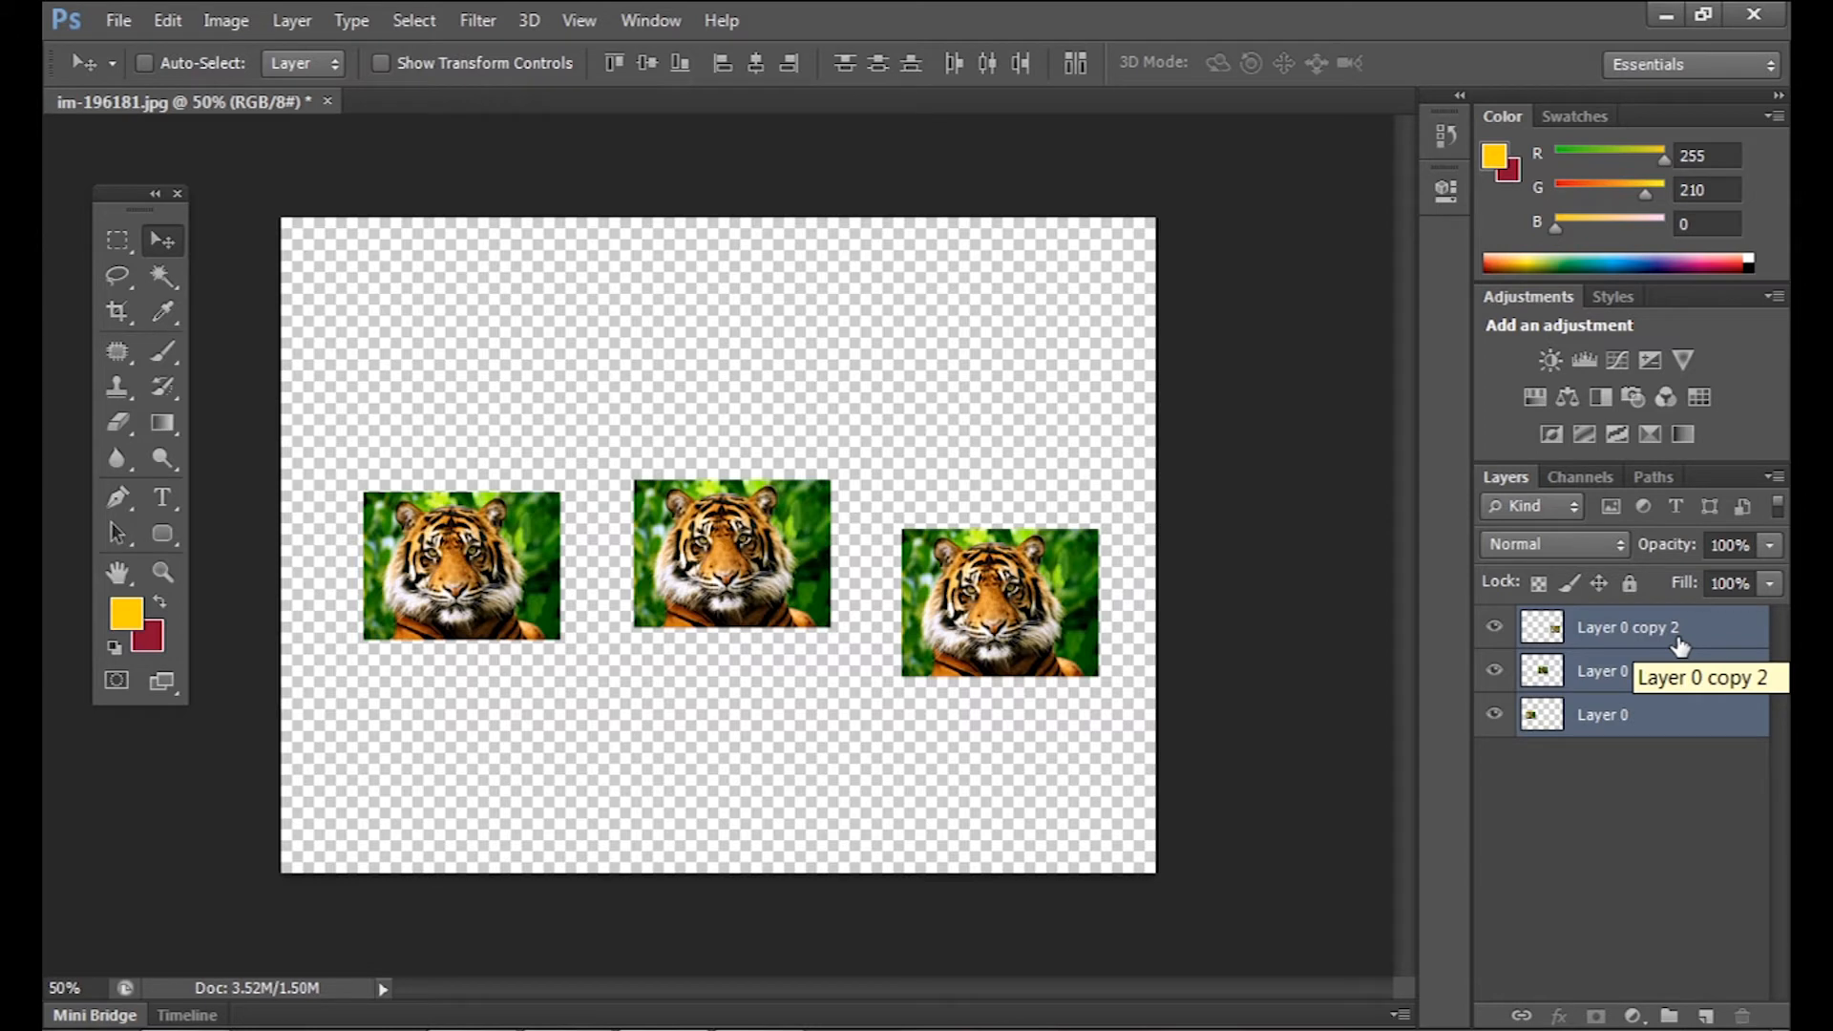
pyautogui.hotkey('ctrl', 'g')
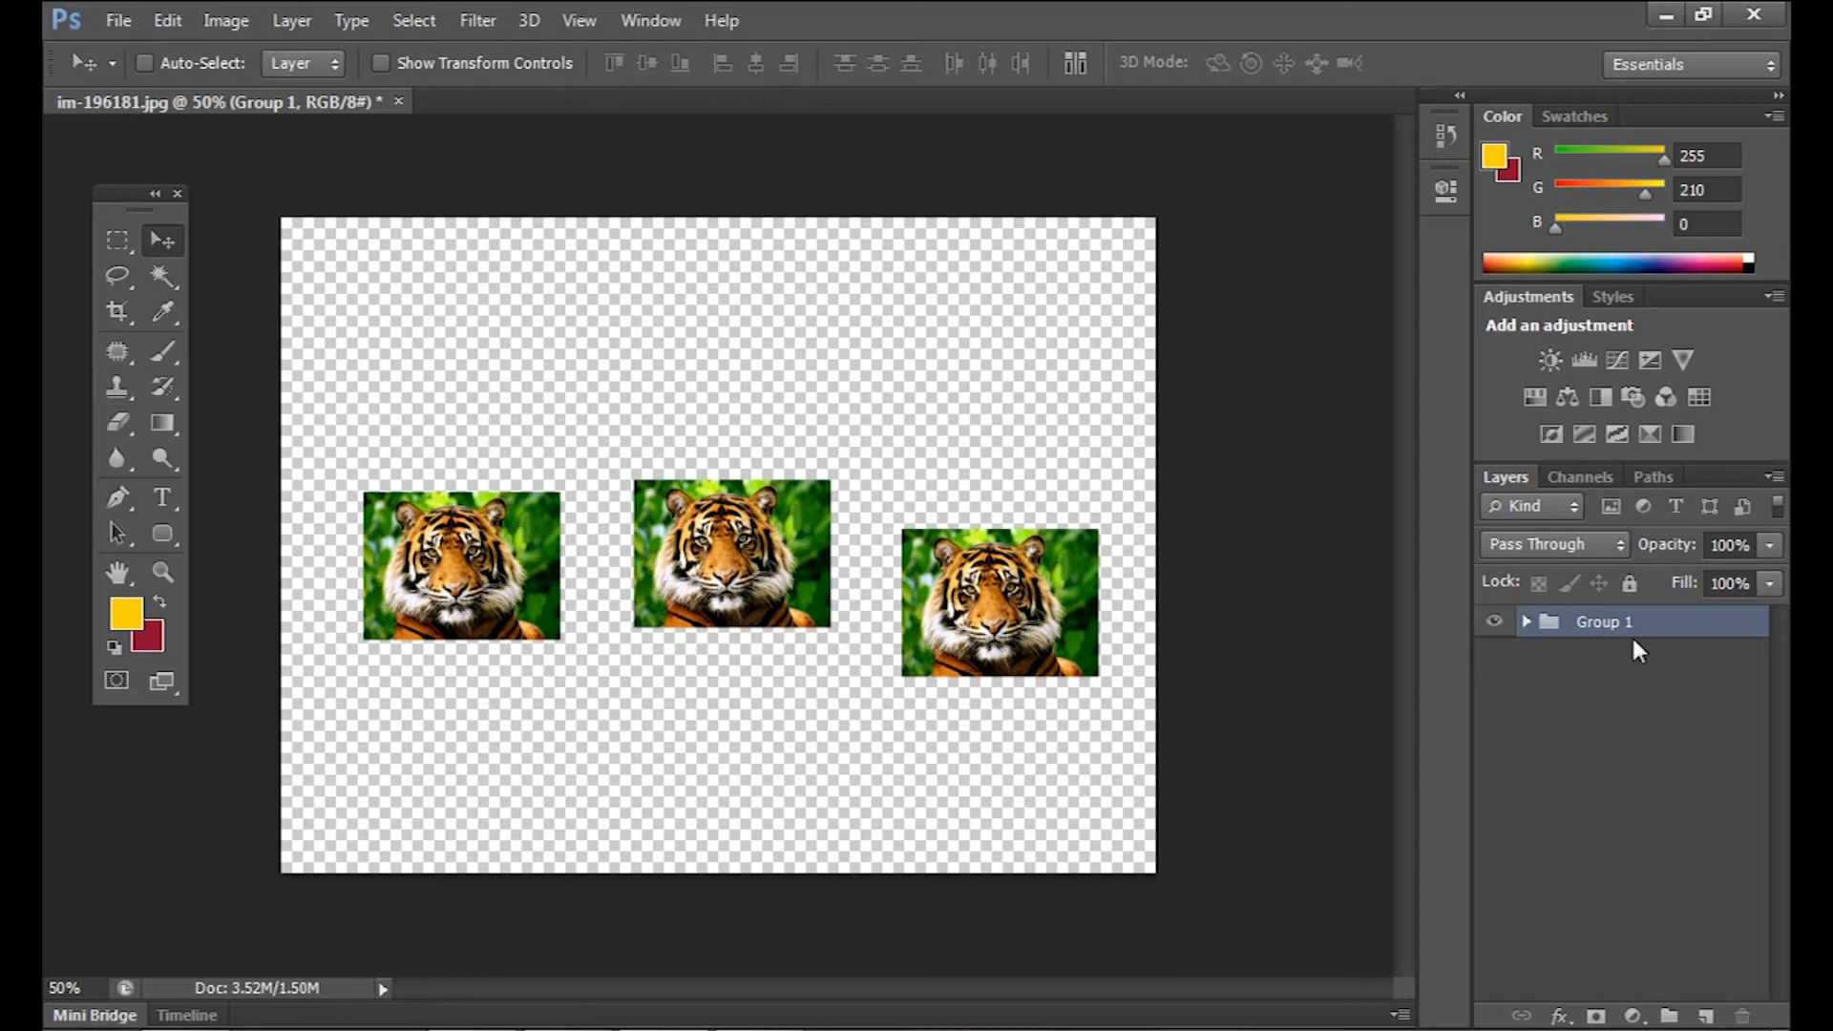
pyautogui.click(1525, 622)
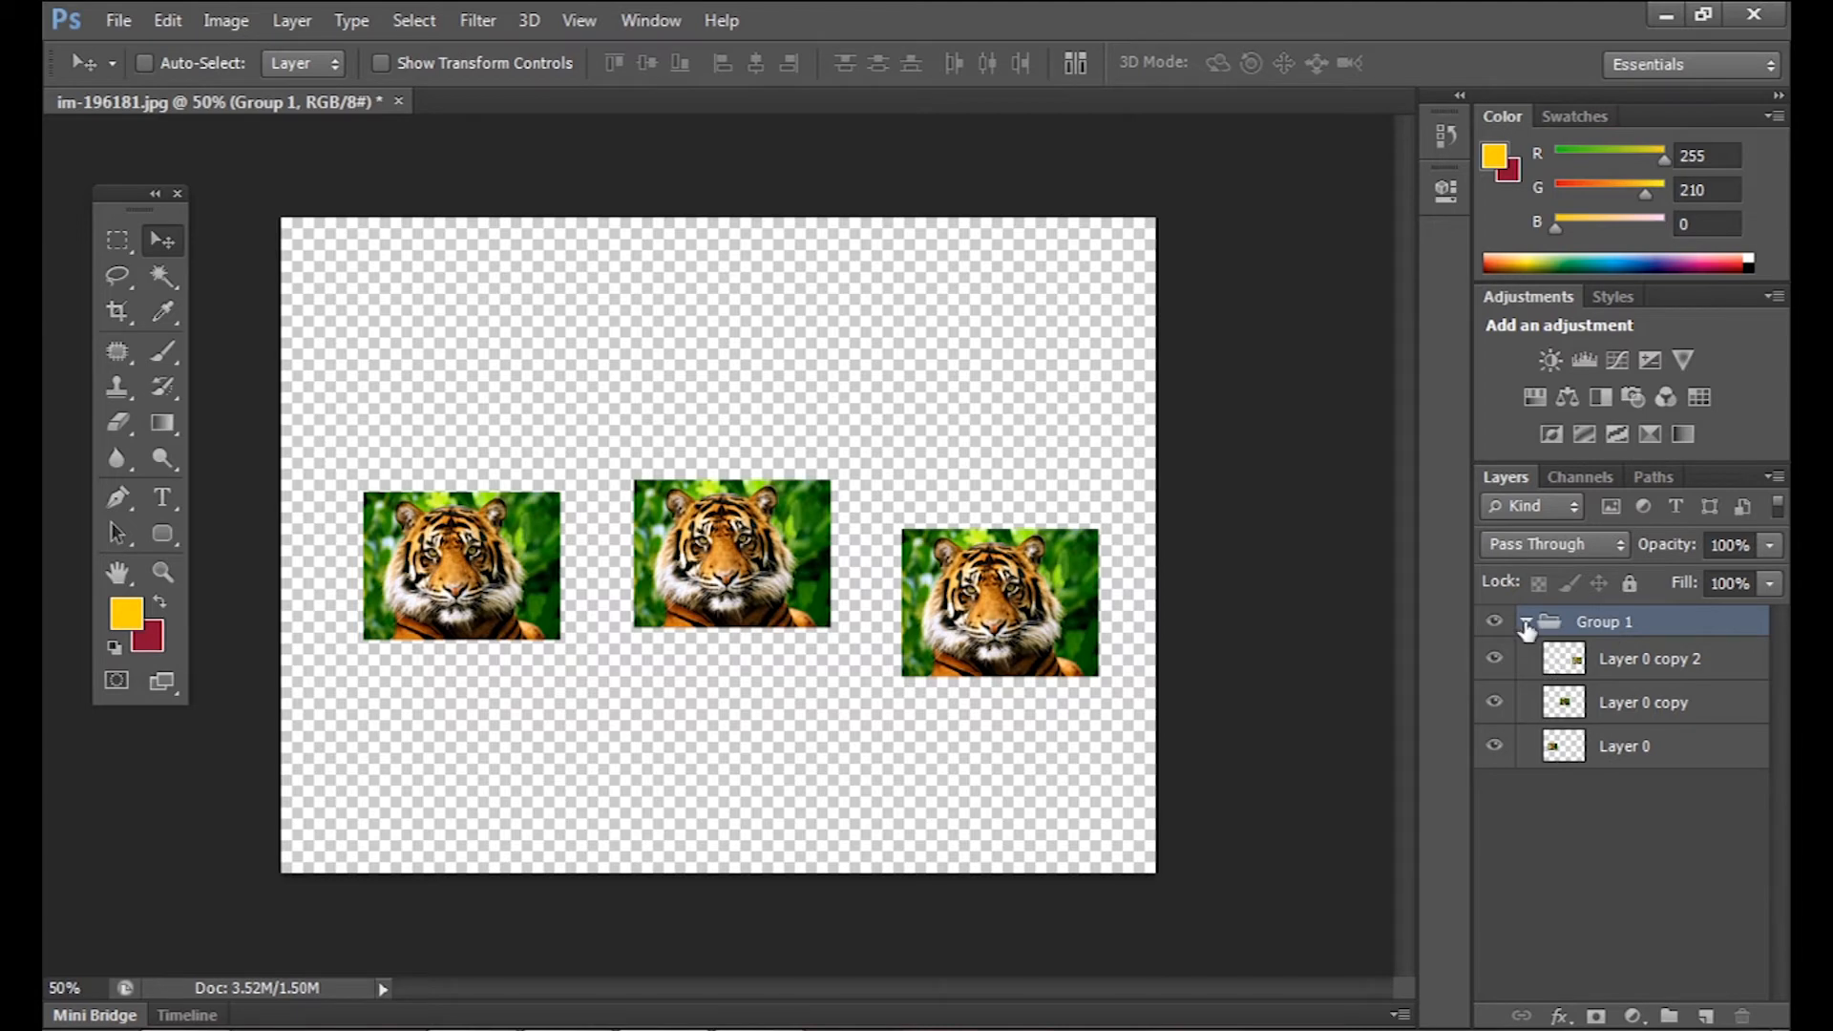
pyautogui.click(1525, 624)
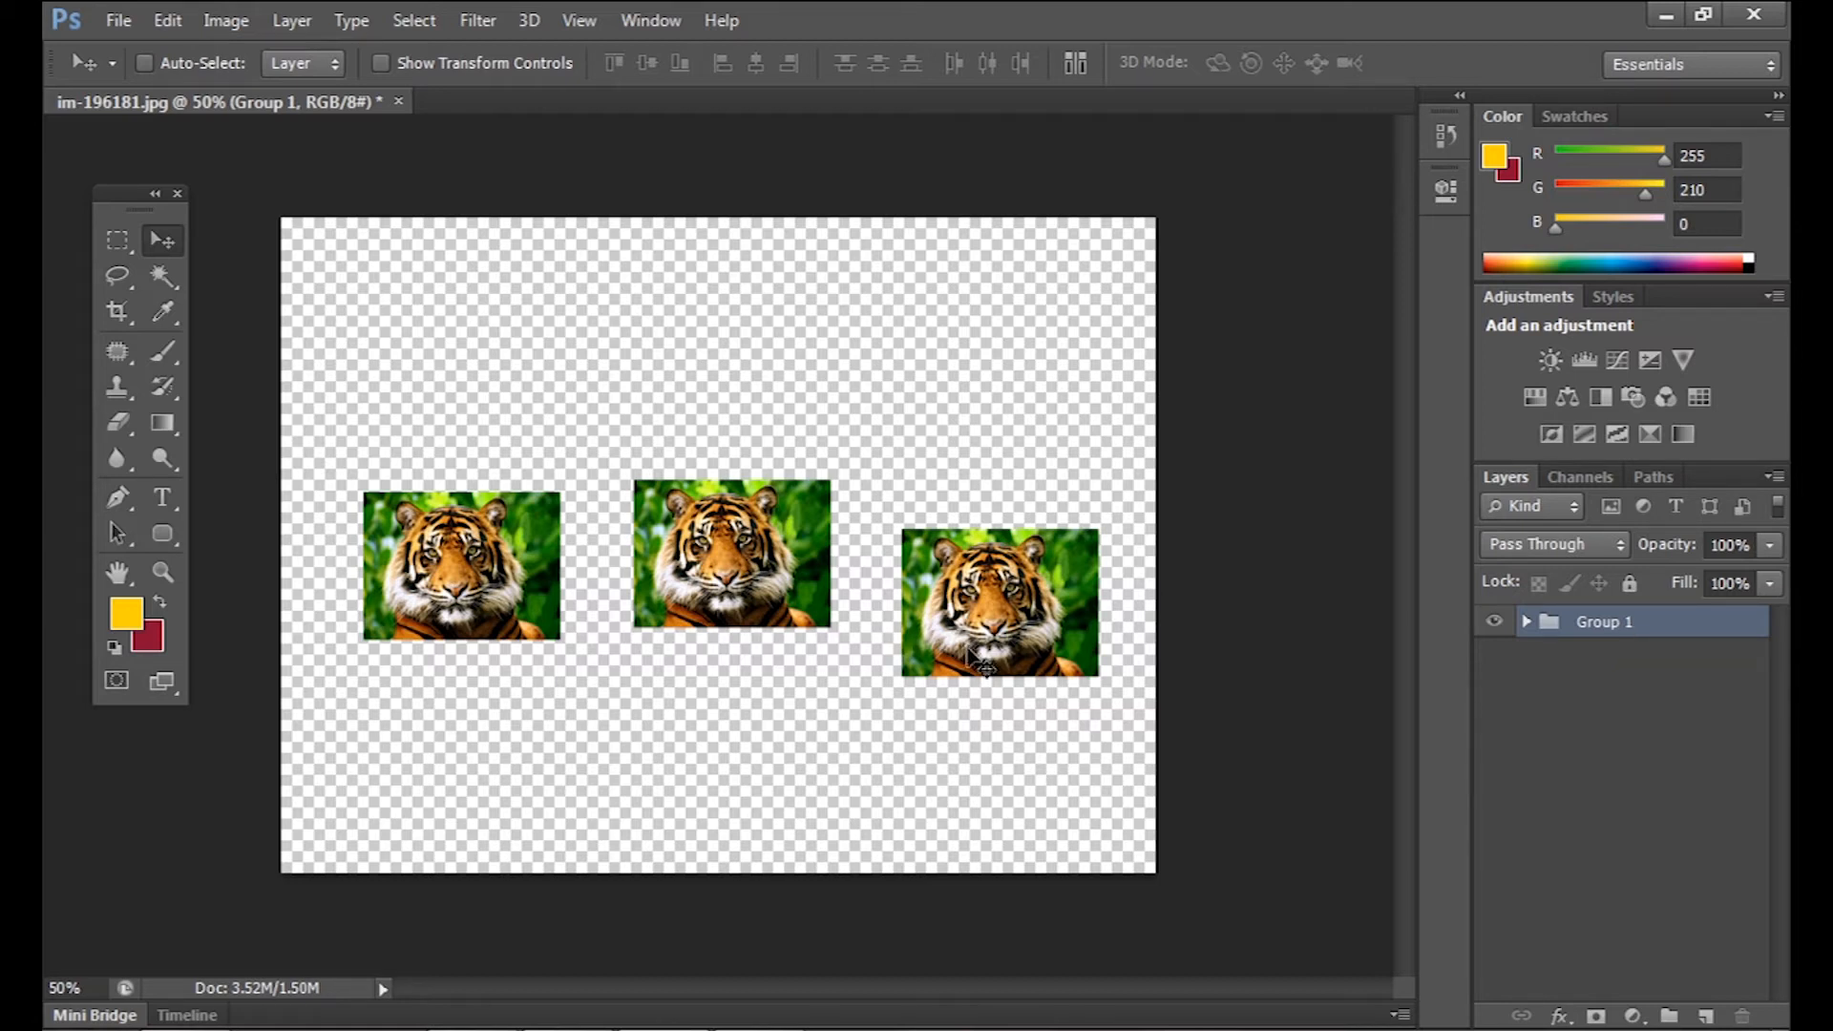
# - Move the tiger group up about 2.9 in, set the Auto-Select target to Group, and move it back down about 2.8 in
pyautogui.moveTo(984, 668); pyautogui.dragTo(975, 525)
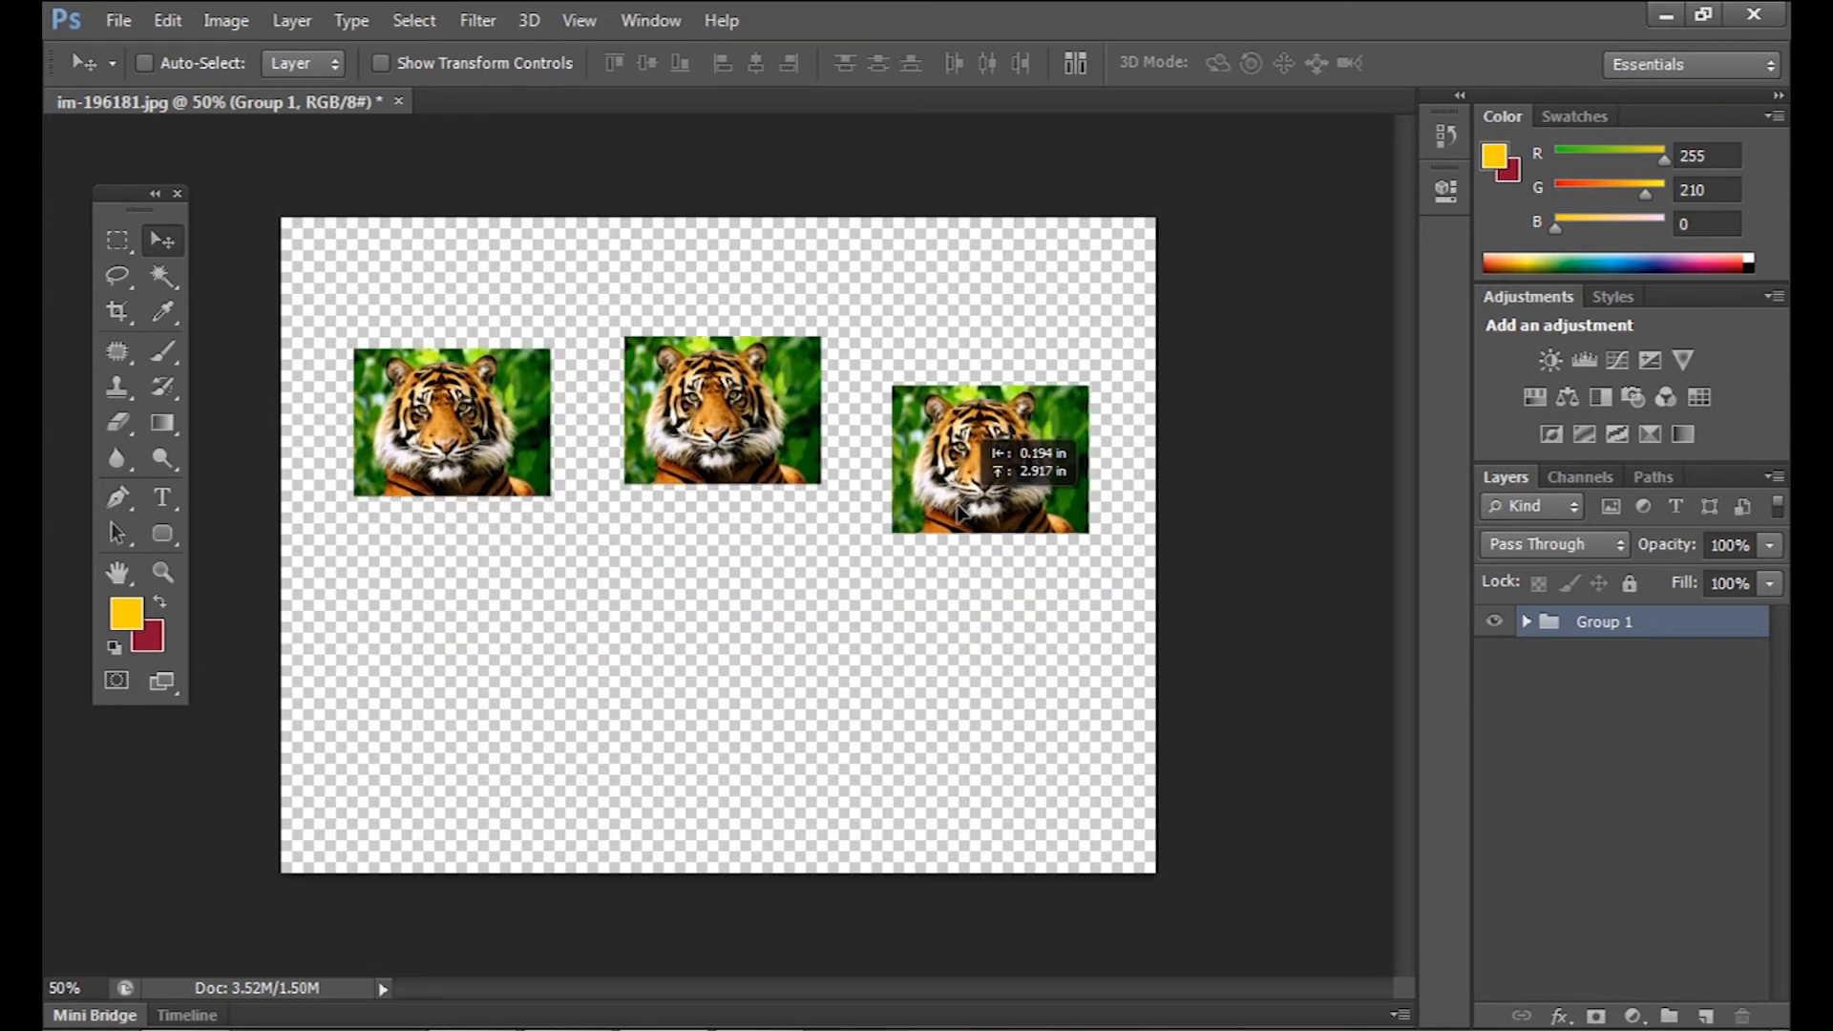
pyautogui.click(301, 63)
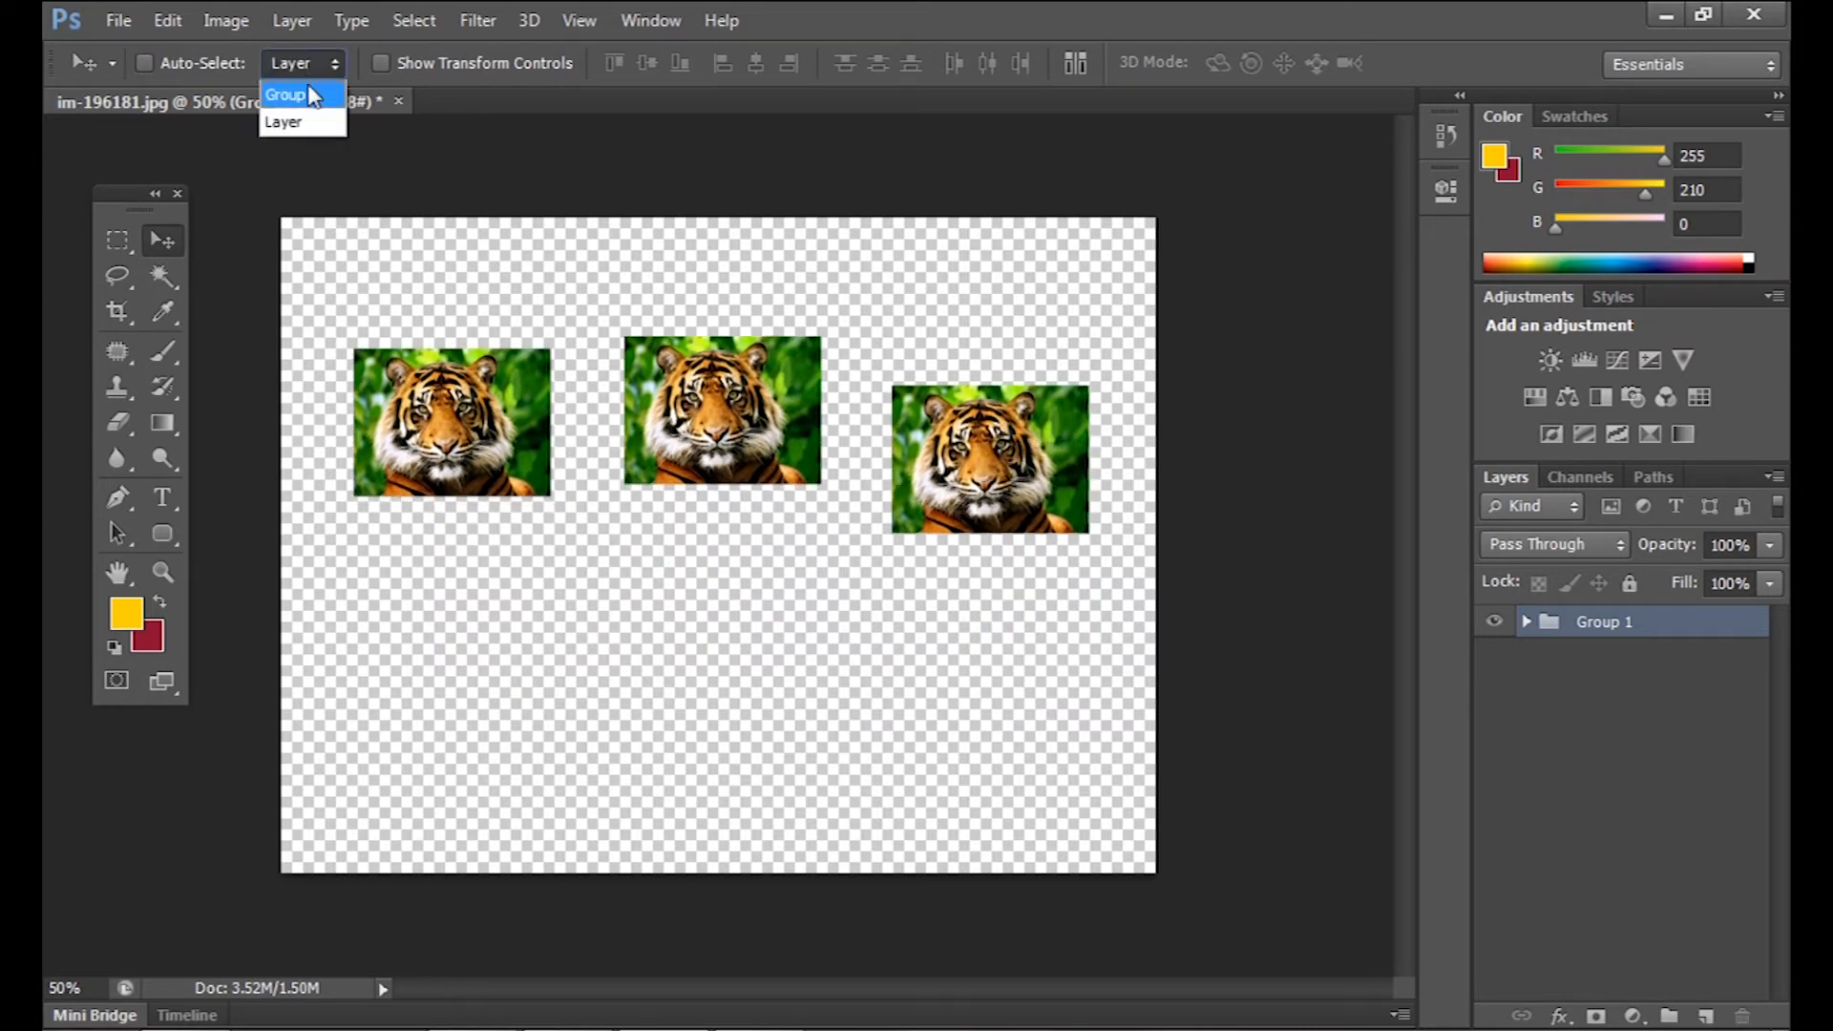
pyautogui.click(324, 88)
pyautogui.moveTo(422, 328); pyautogui.dragTo(475, 511)
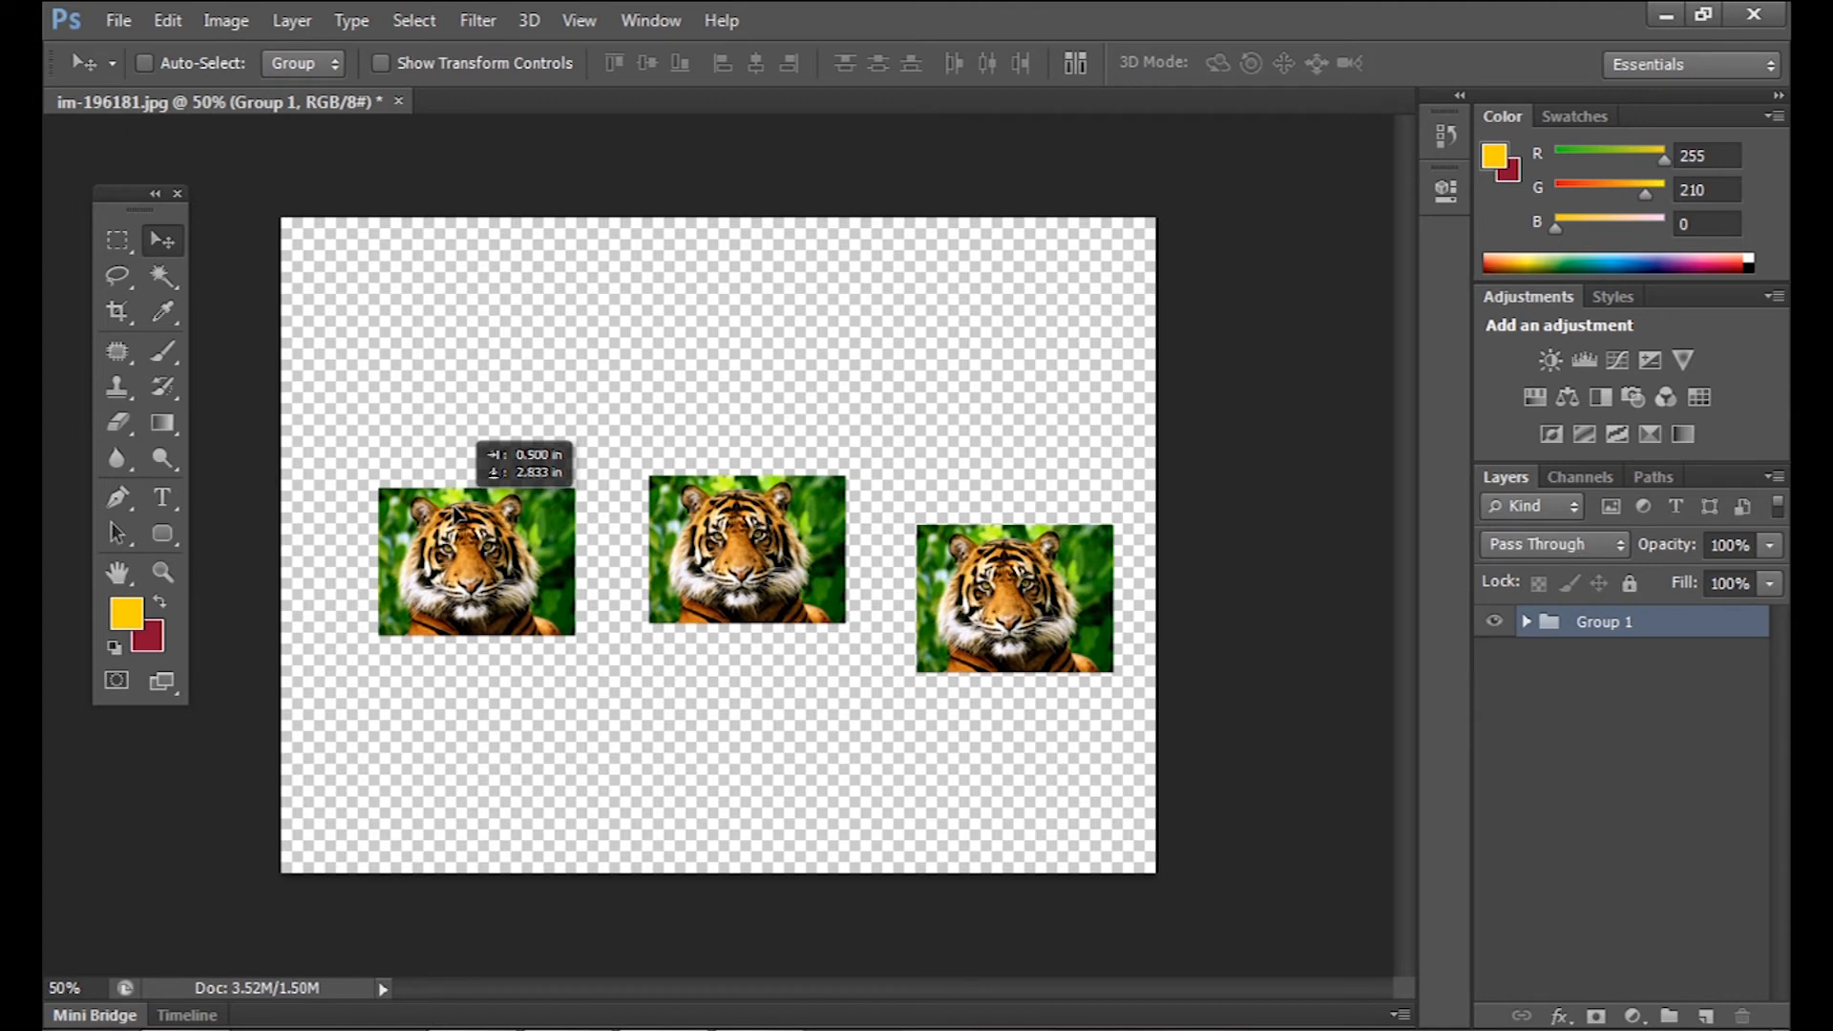
# - Turn on Auto-Select with the target Layer, expand the group, and move the middle tiger well up and the right one slightly up
pyautogui.click(300, 63)
pyautogui.click(295, 106)
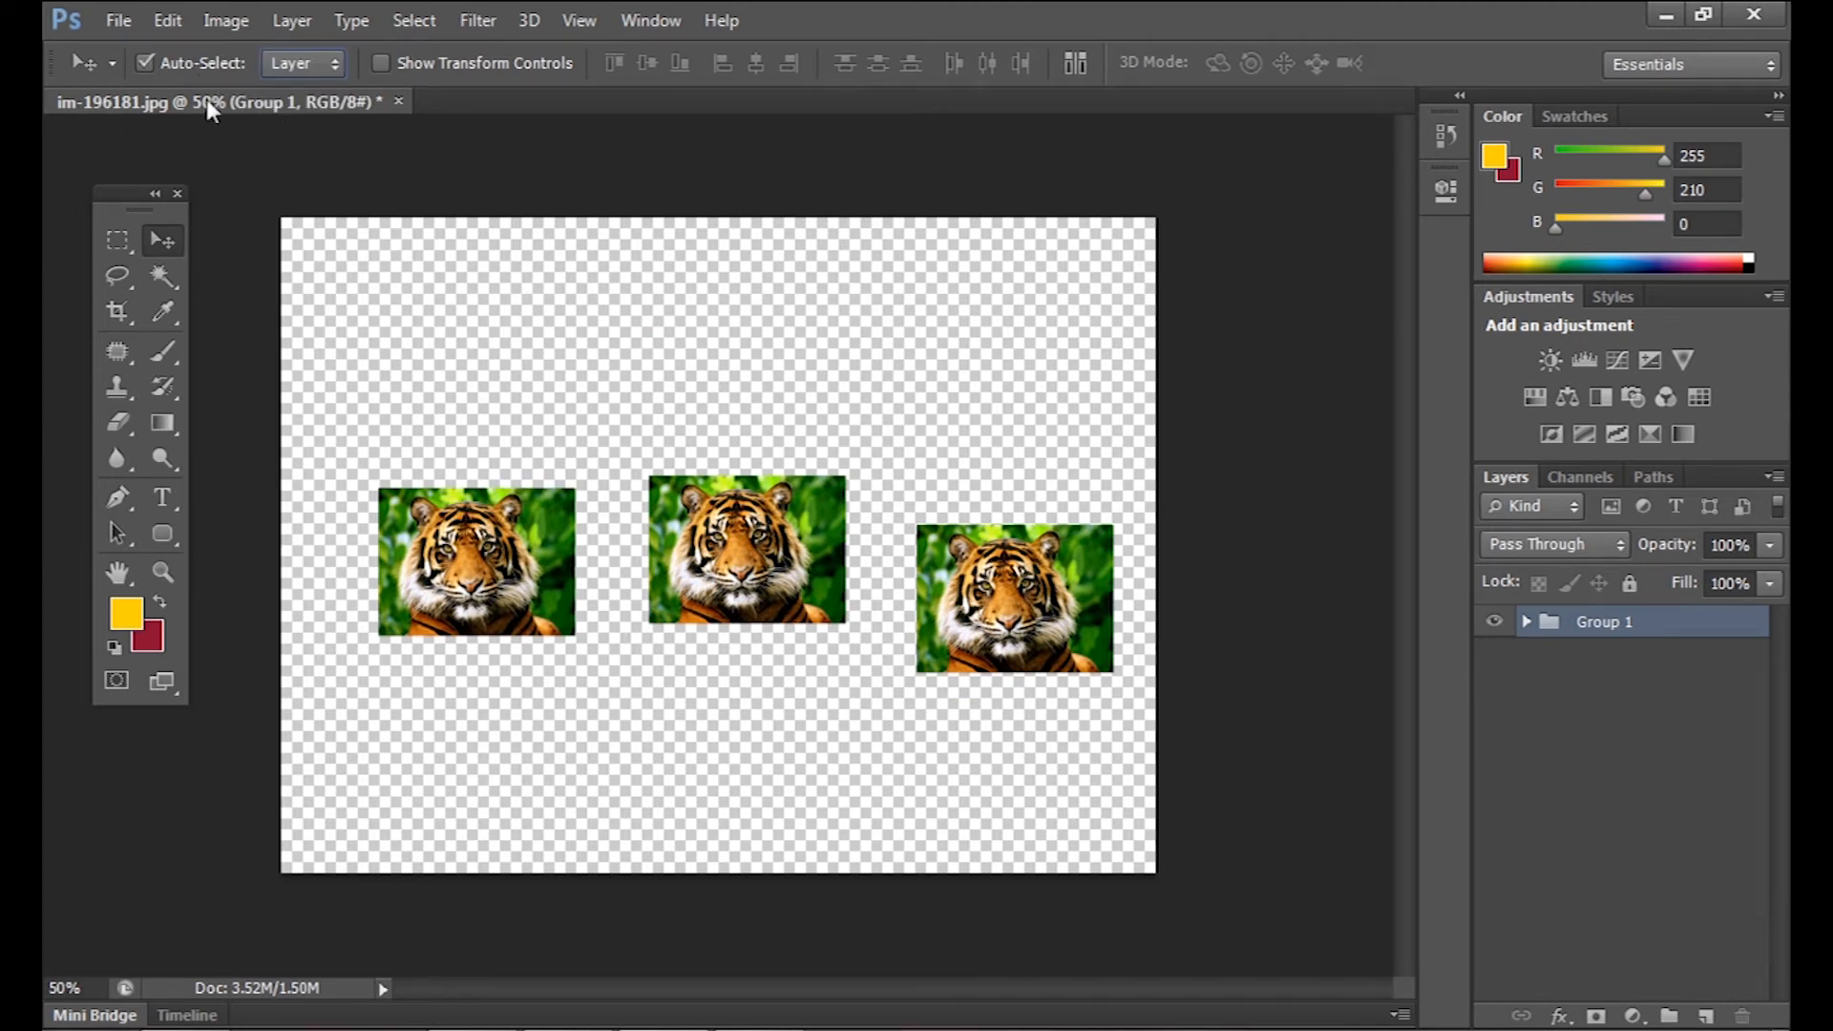
pyautogui.click(1525, 621)
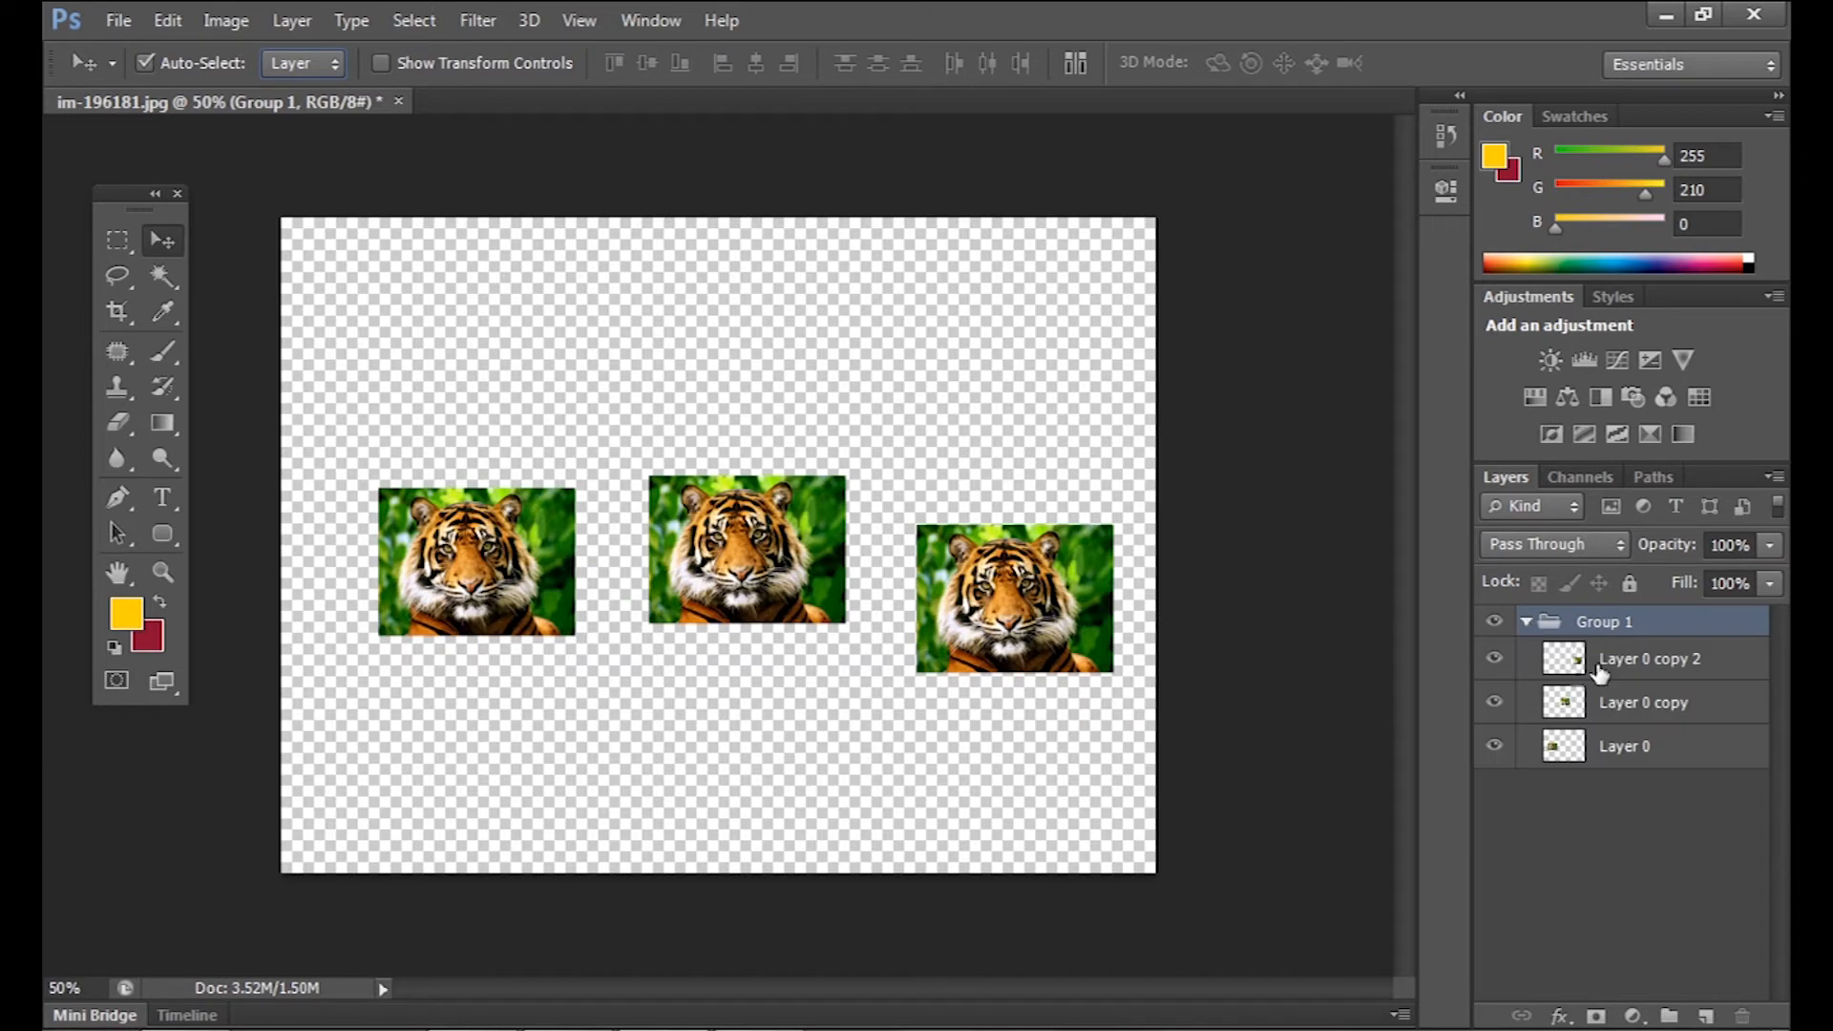
pyautogui.moveTo(697, 573); pyautogui.dragTo(682, 394)
pyautogui.moveTo(1004, 674)
pyautogui.mouseDown()
pyautogui.moveTo(997, 543)
pyautogui.moveTo(1000, 650)
pyautogui.mouseUp()
# - Set the Auto-Select target to Group and move all three tigers together slightly down and left
pyautogui.click(302, 63)
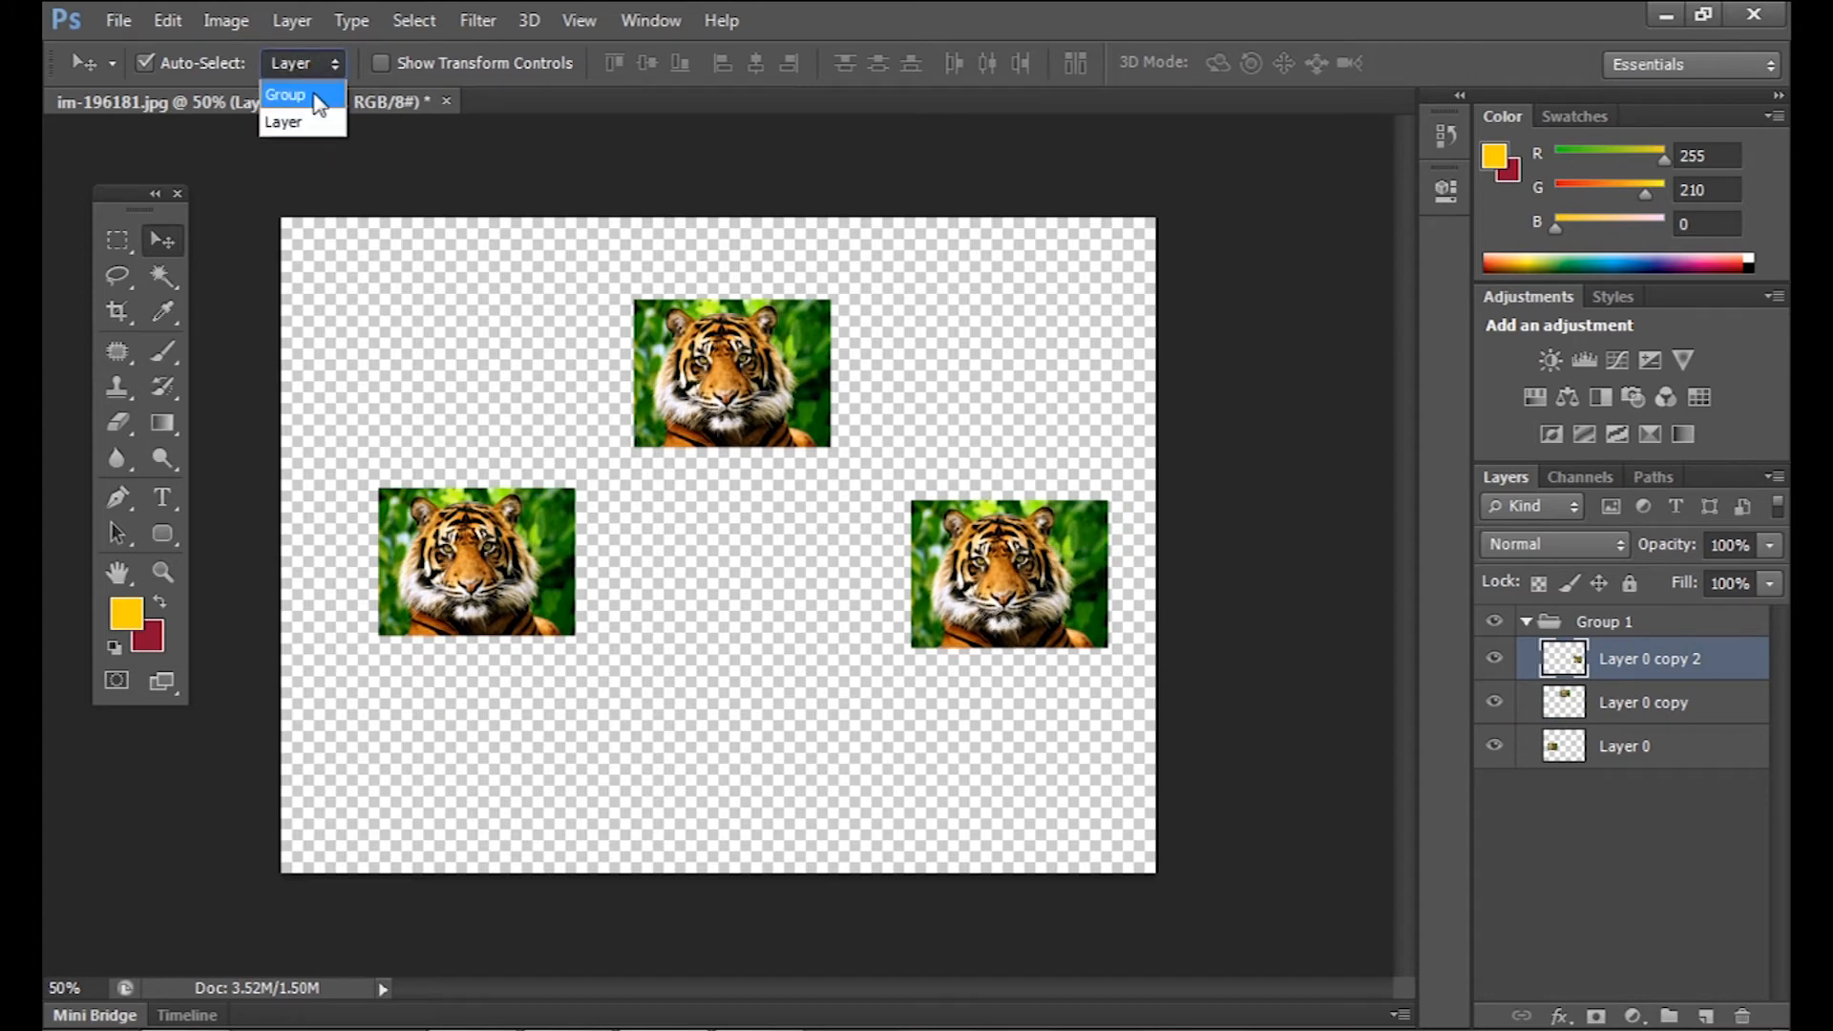
pyautogui.click(287, 94)
pyautogui.moveTo(704, 343); pyautogui.dragTo(716, 388)
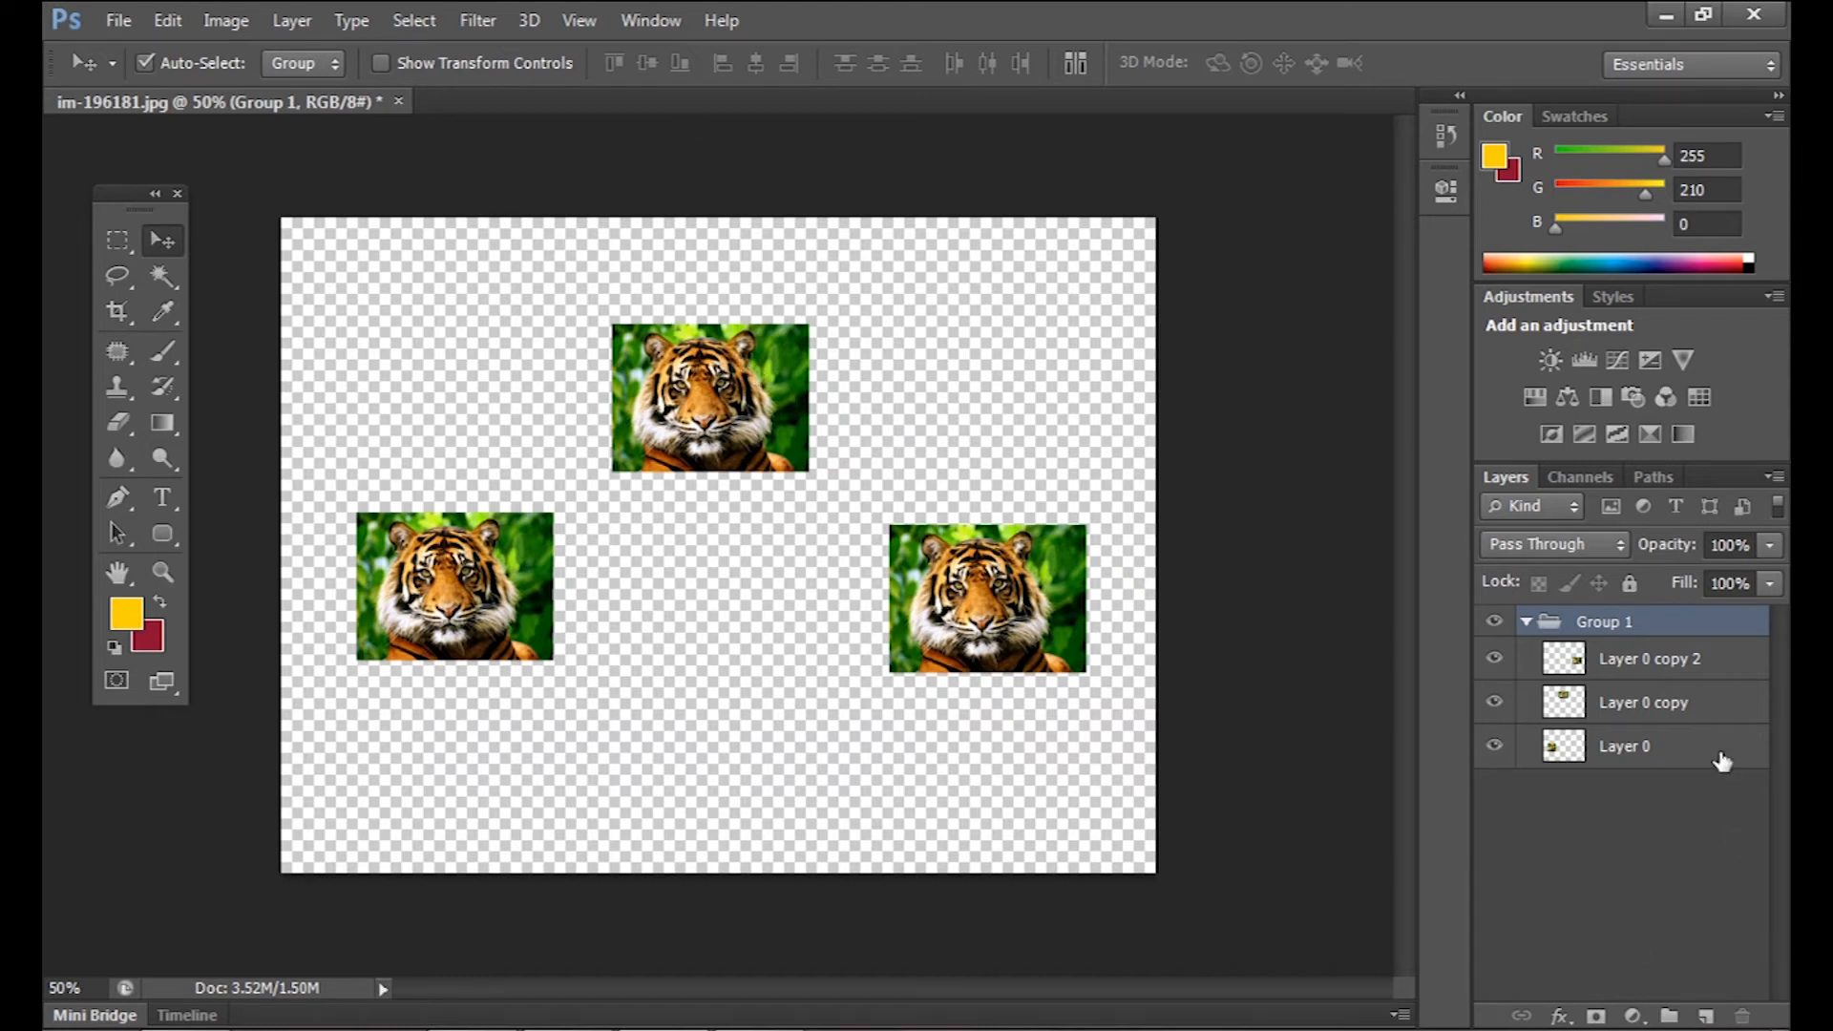
pyautogui.click(1686, 664)
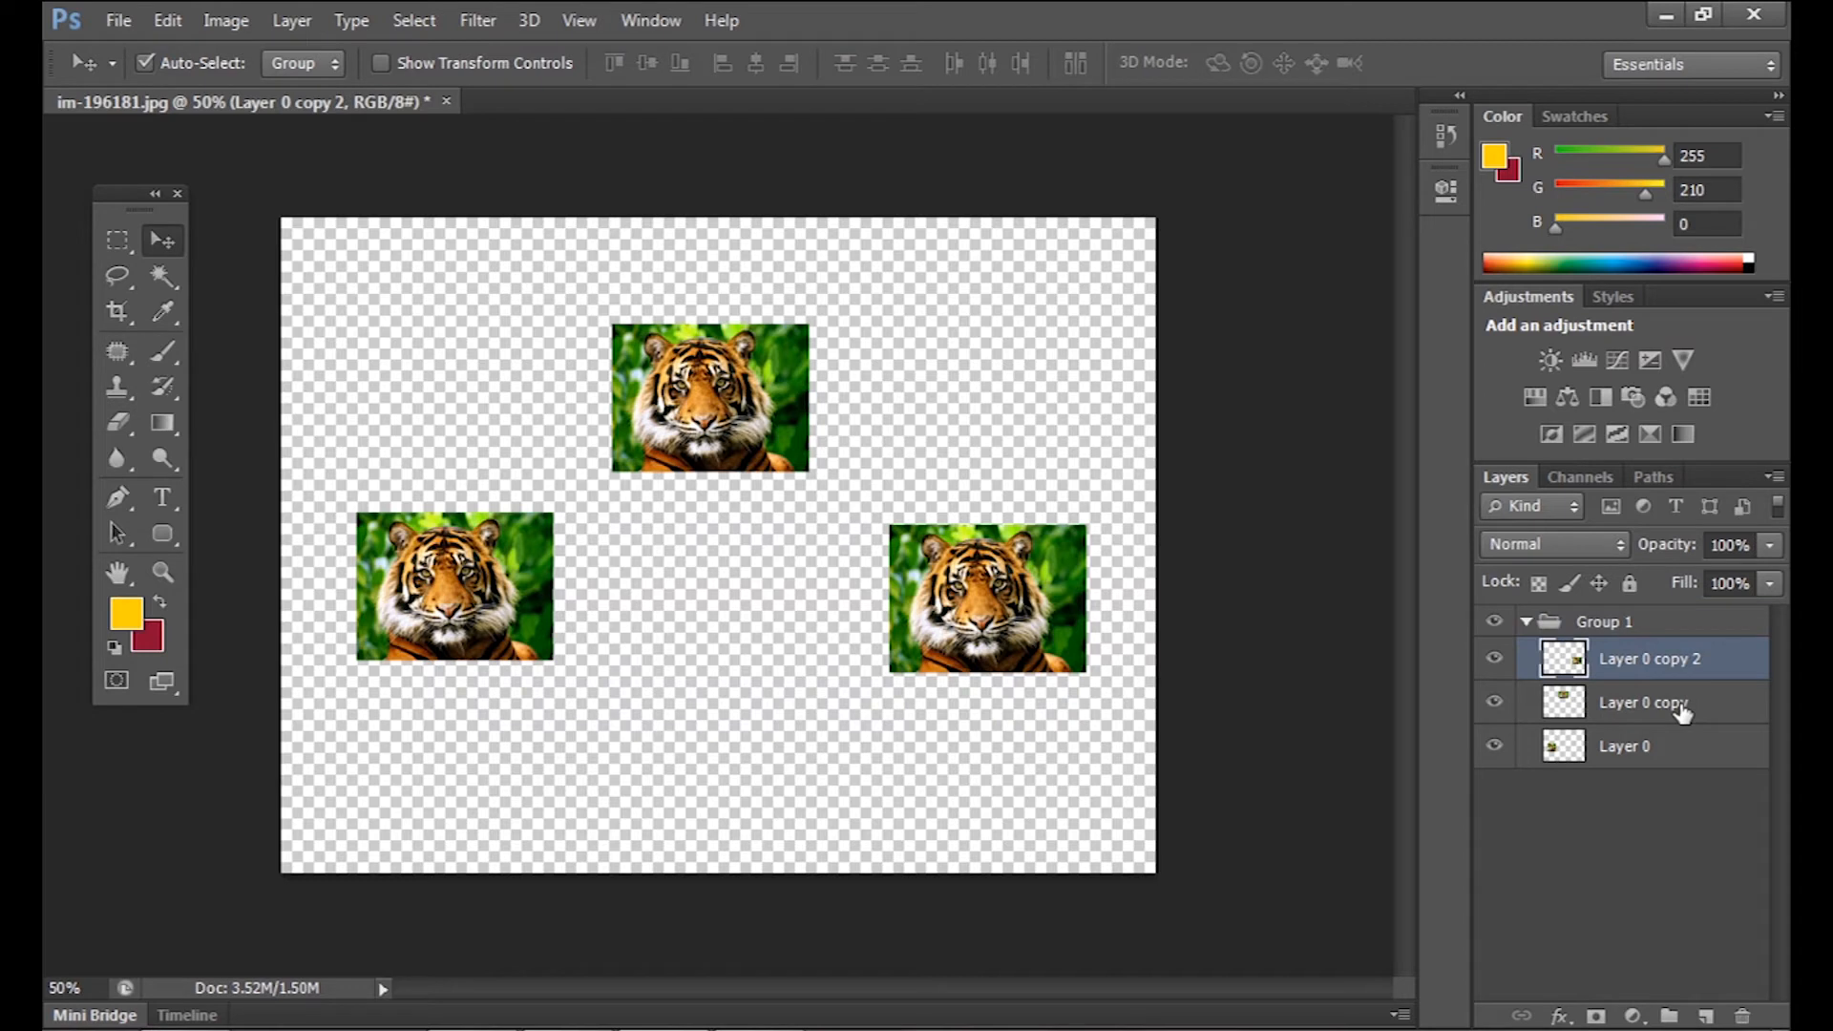
pyautogui.keyDown('shift'); pyautogui.click(1676, 759); pyautogui.keyUp('shift')
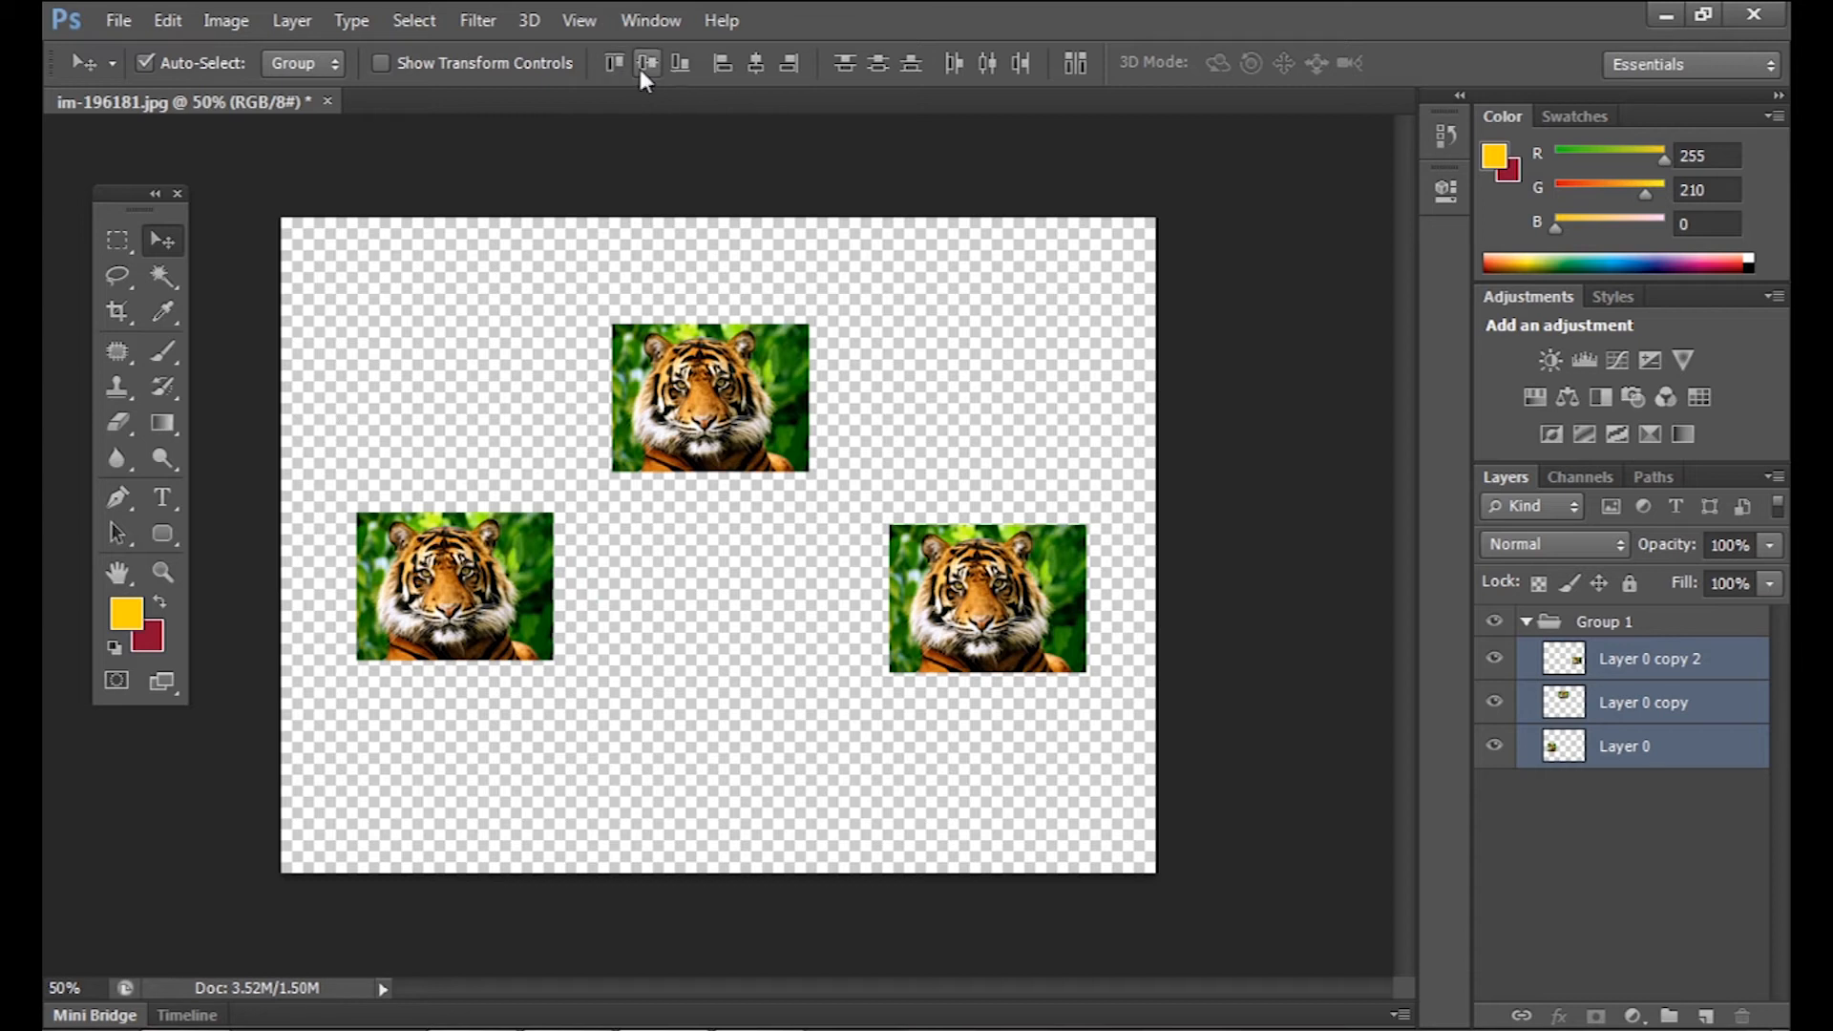
pyautogui.click(1270, 292)
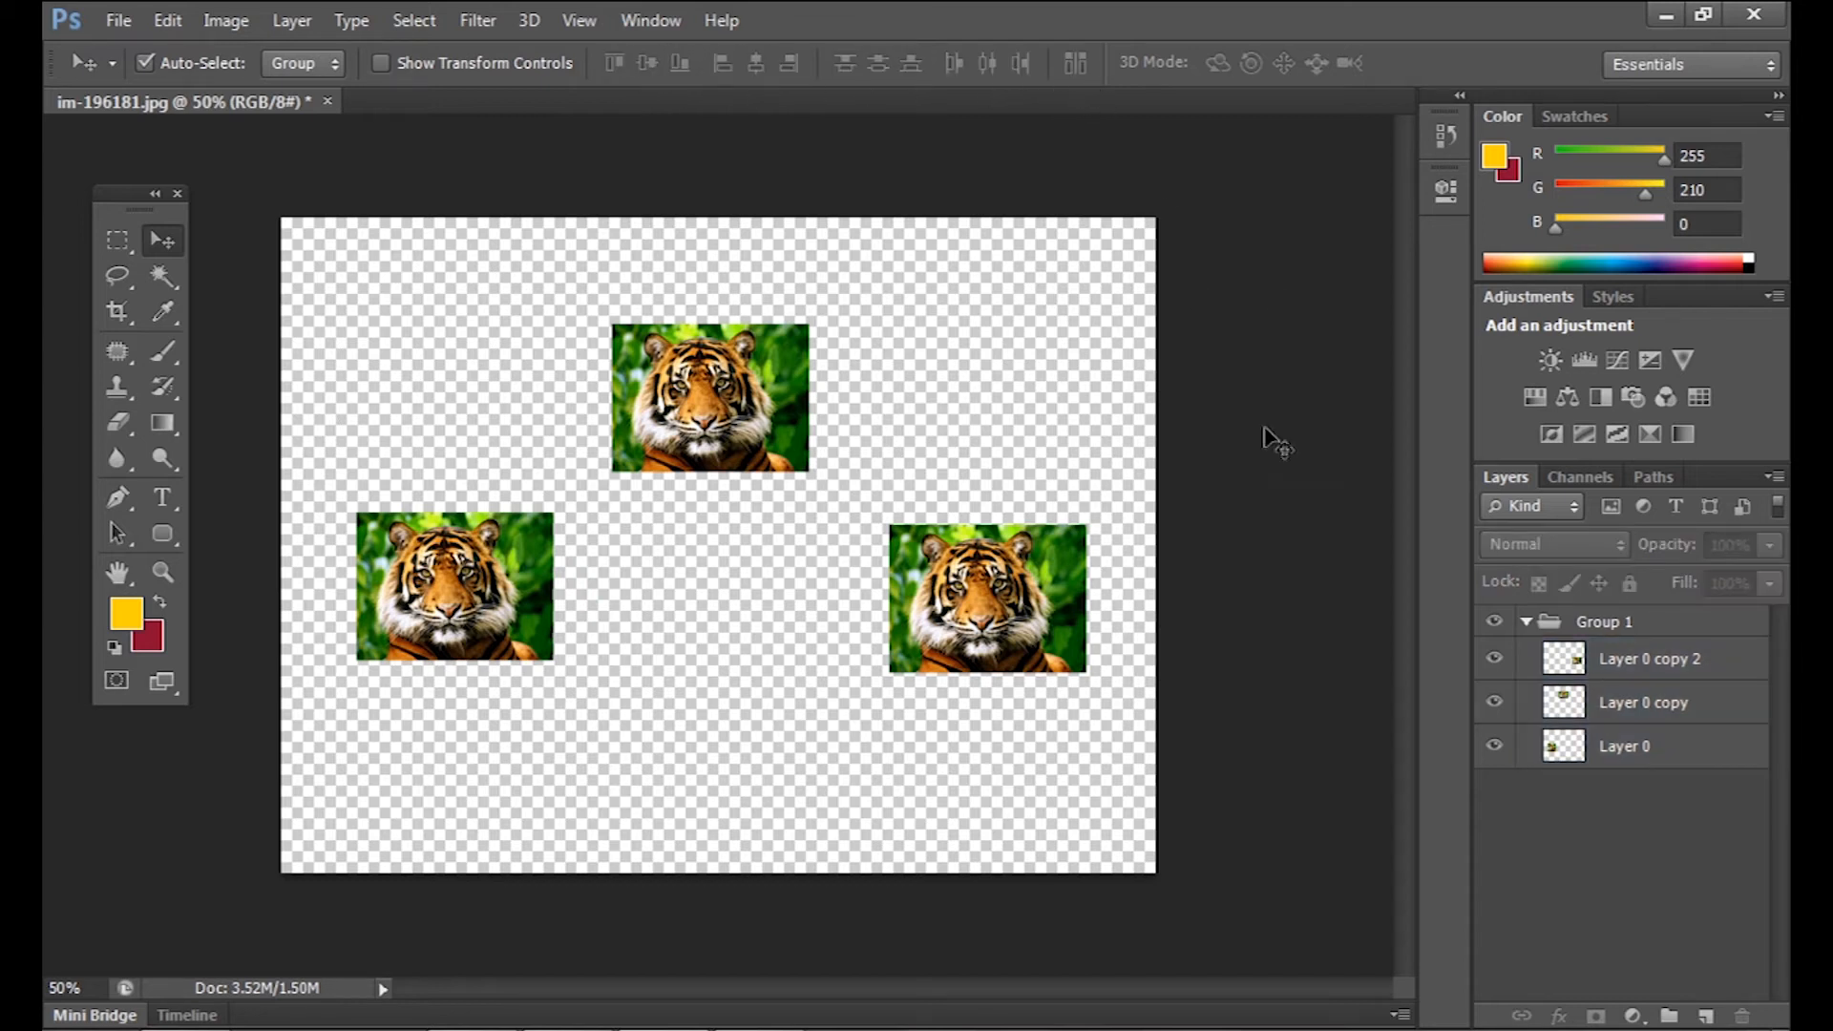
# - Select all three tiger layers inside the group
pyautogui.click(1702, 673)
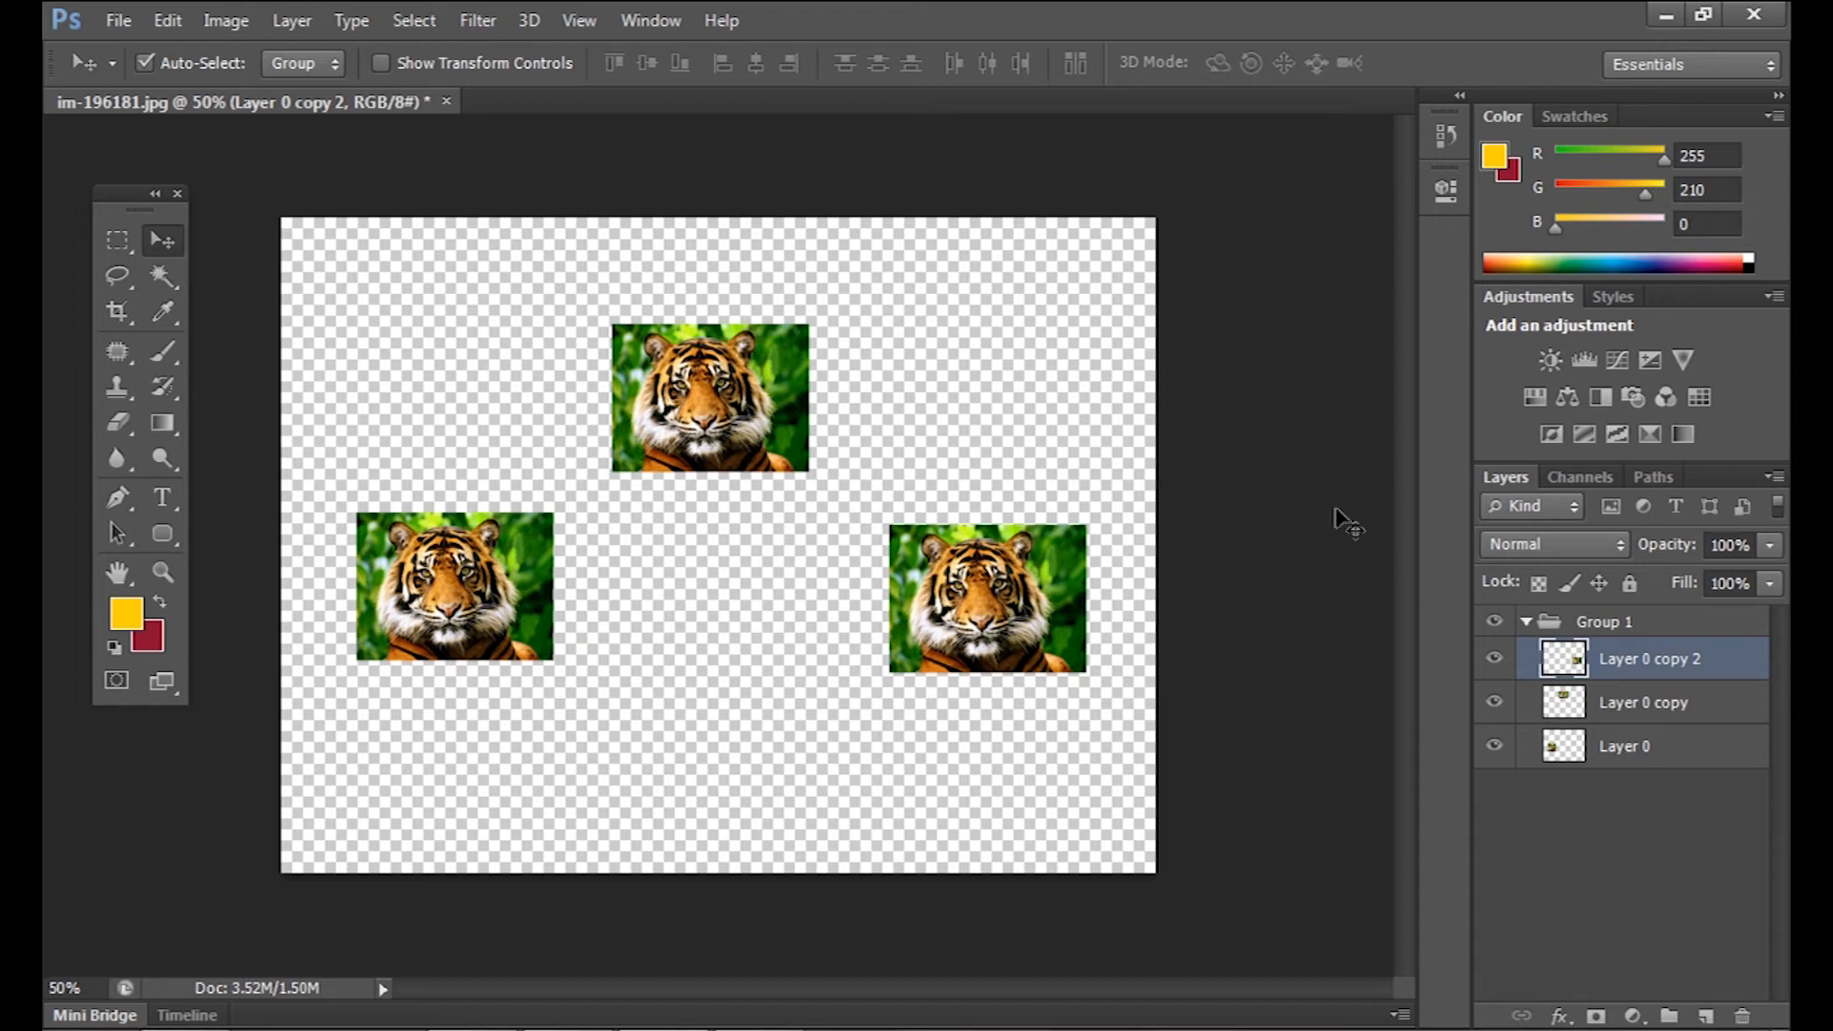
pyautogui.keyDown('shift'); pyautogui.click(1690, 747); pyautogui.keyUp('shift')
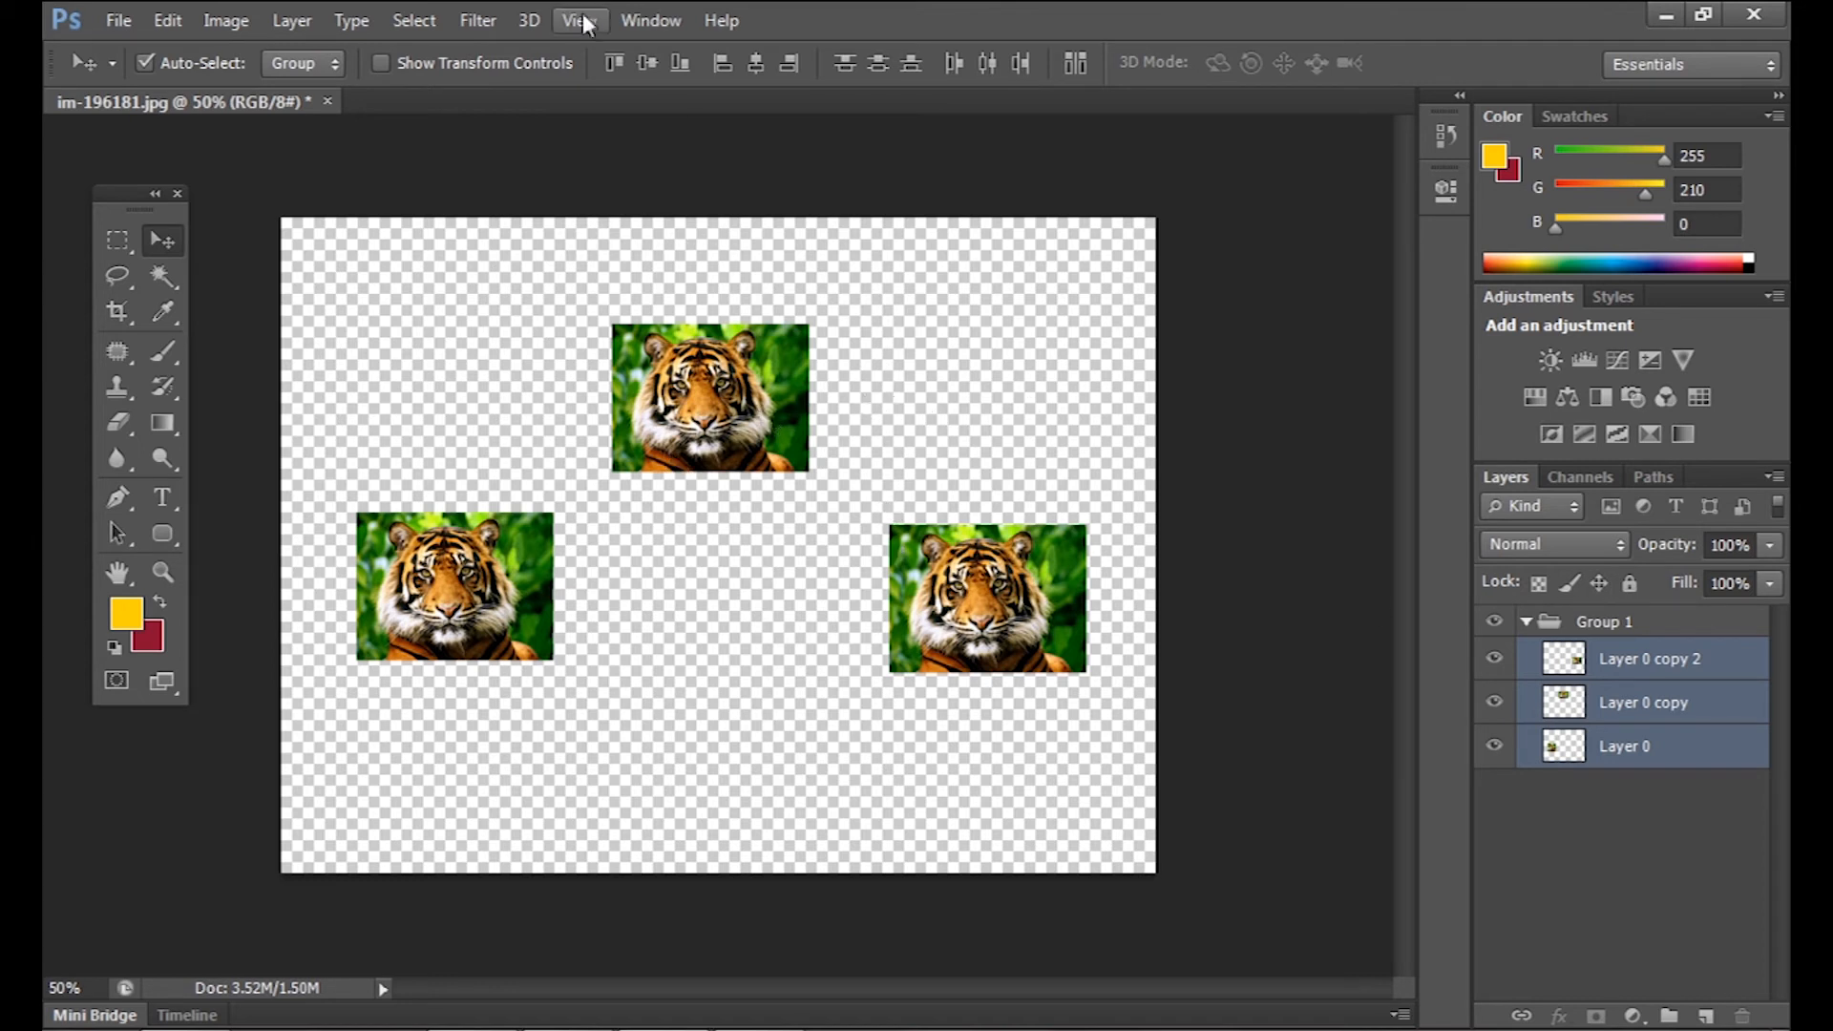
# - Try aligning the three tigers by top edges, vertical centers and bottom edges, undoing each alignment
pyautogui.click(617, 64)
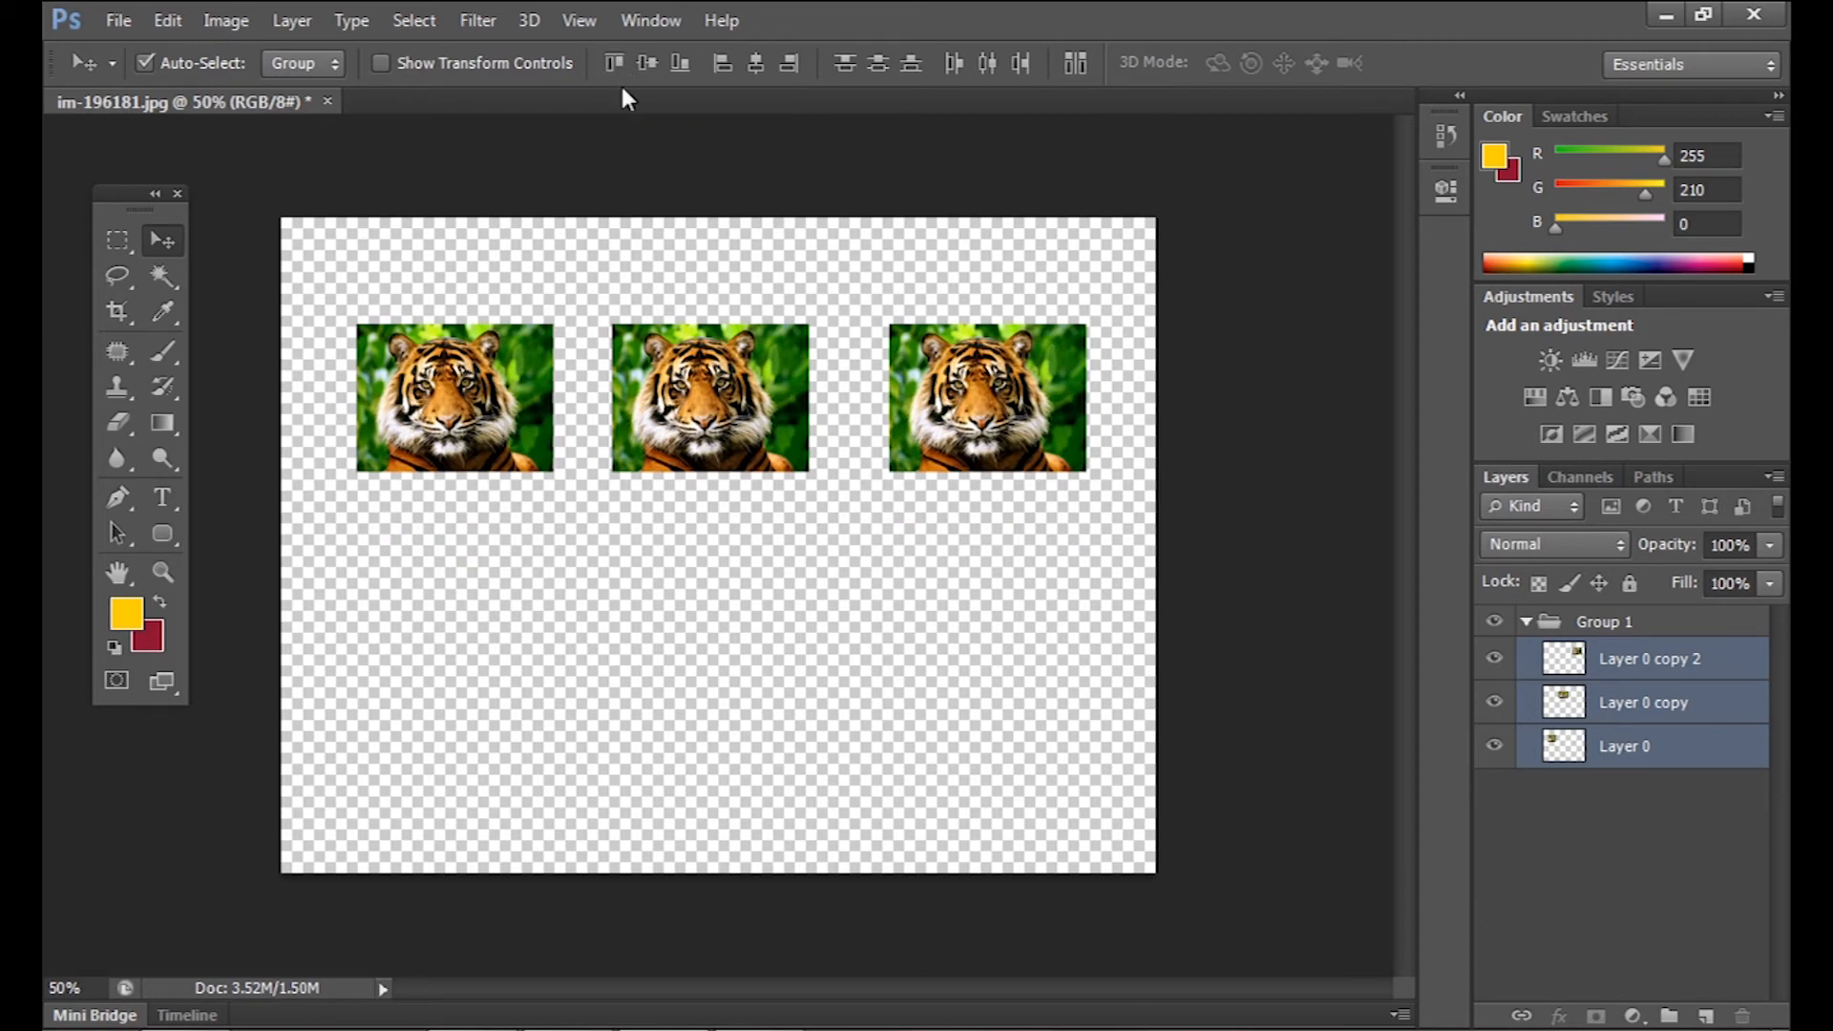
pyautogui.hotkey('ctrl', 'z')
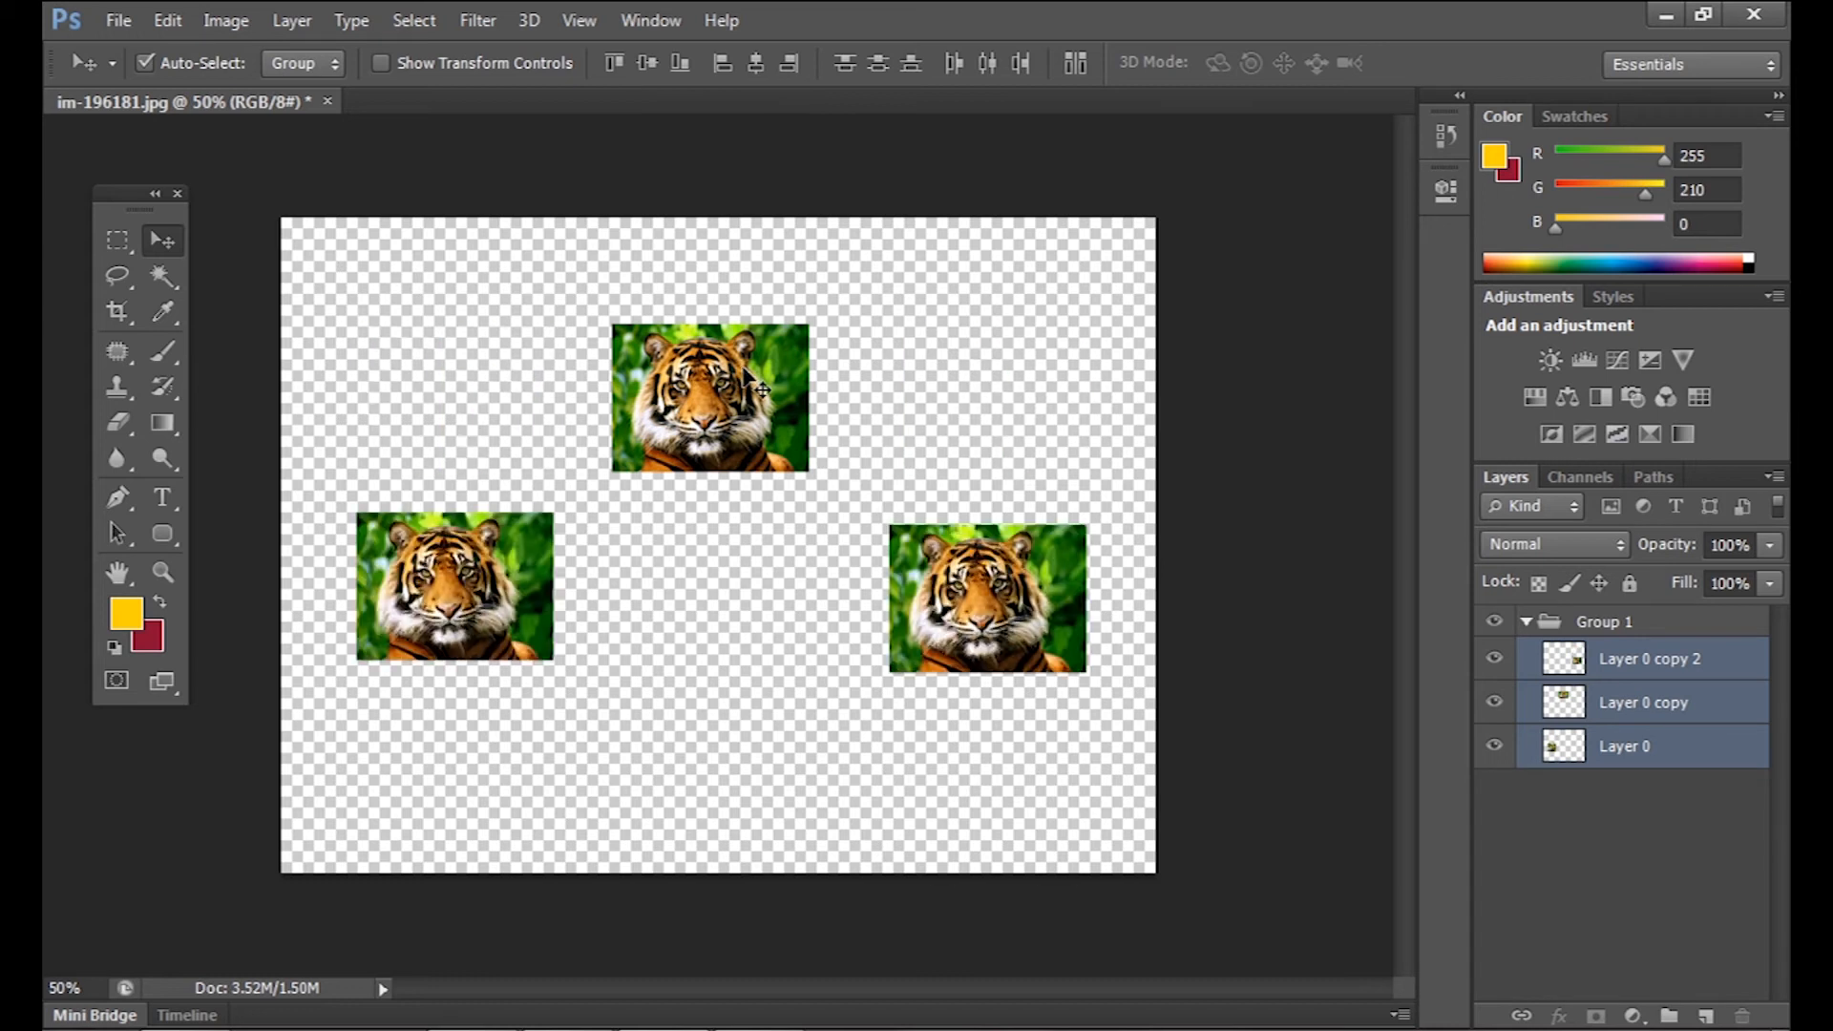
pyautogui.click(650, 71)
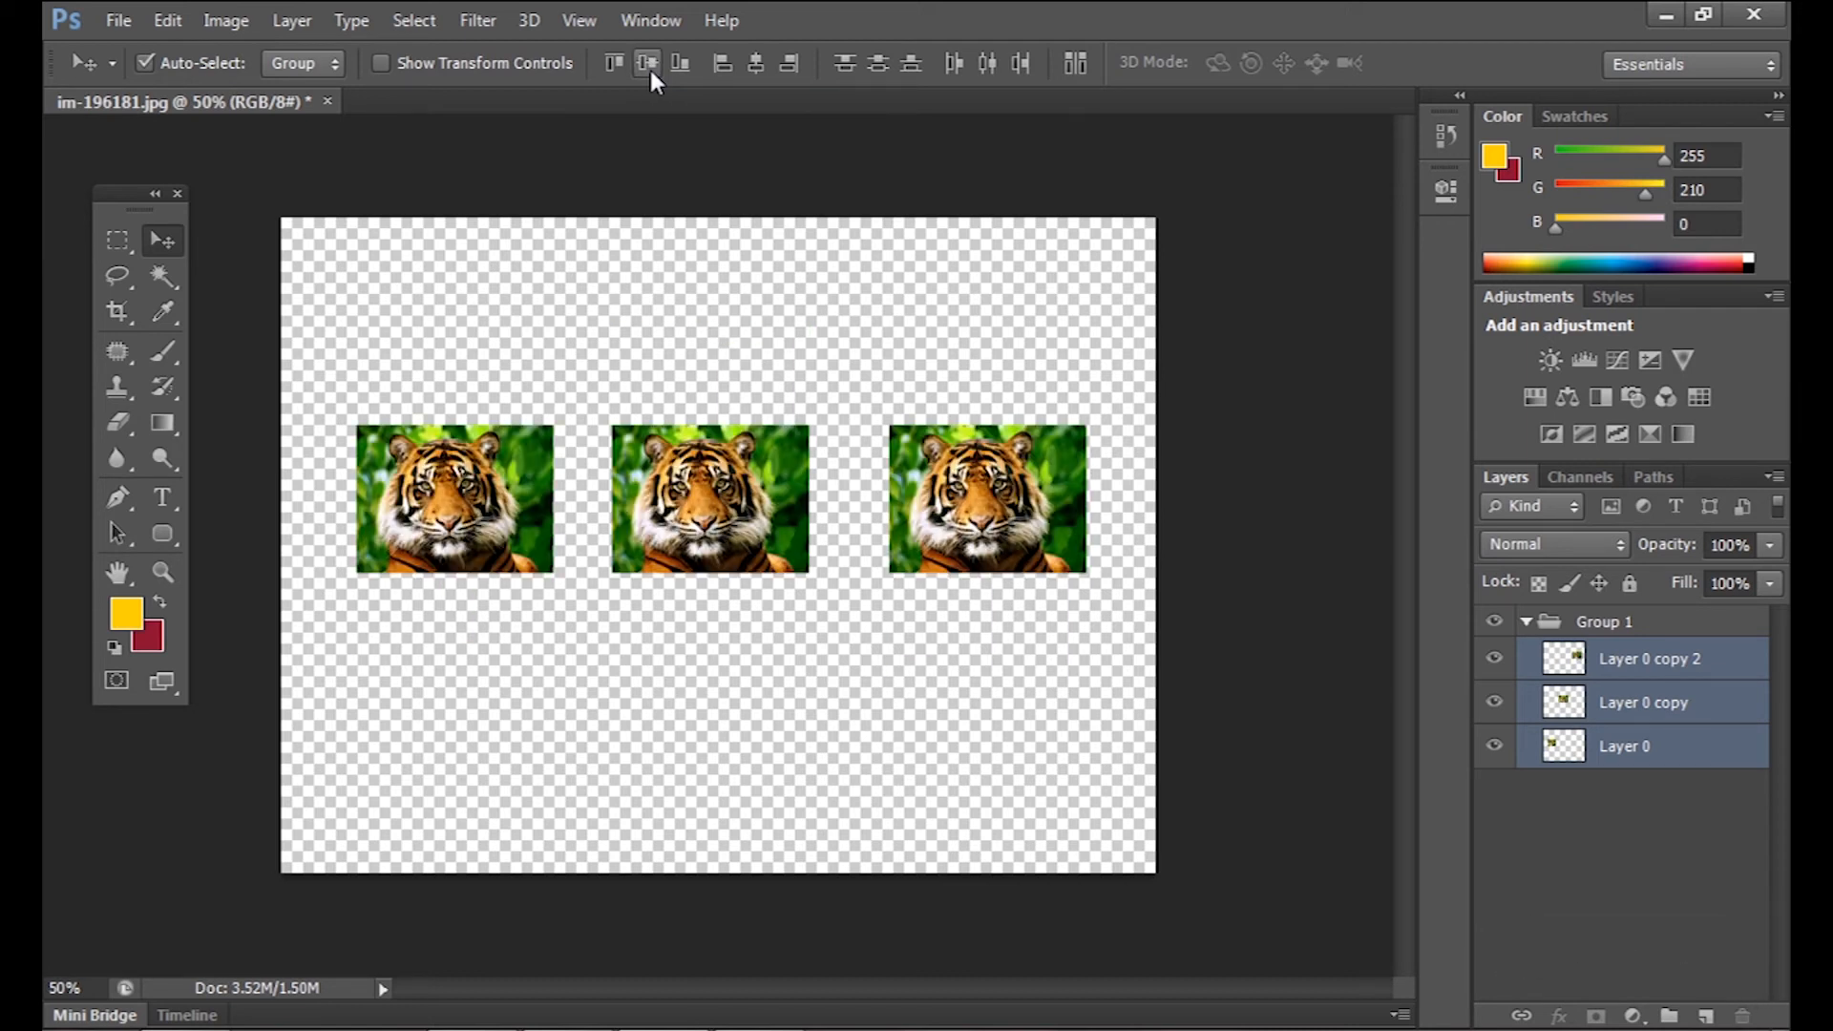
pyautogui.hotkey('ctrl', 'z')
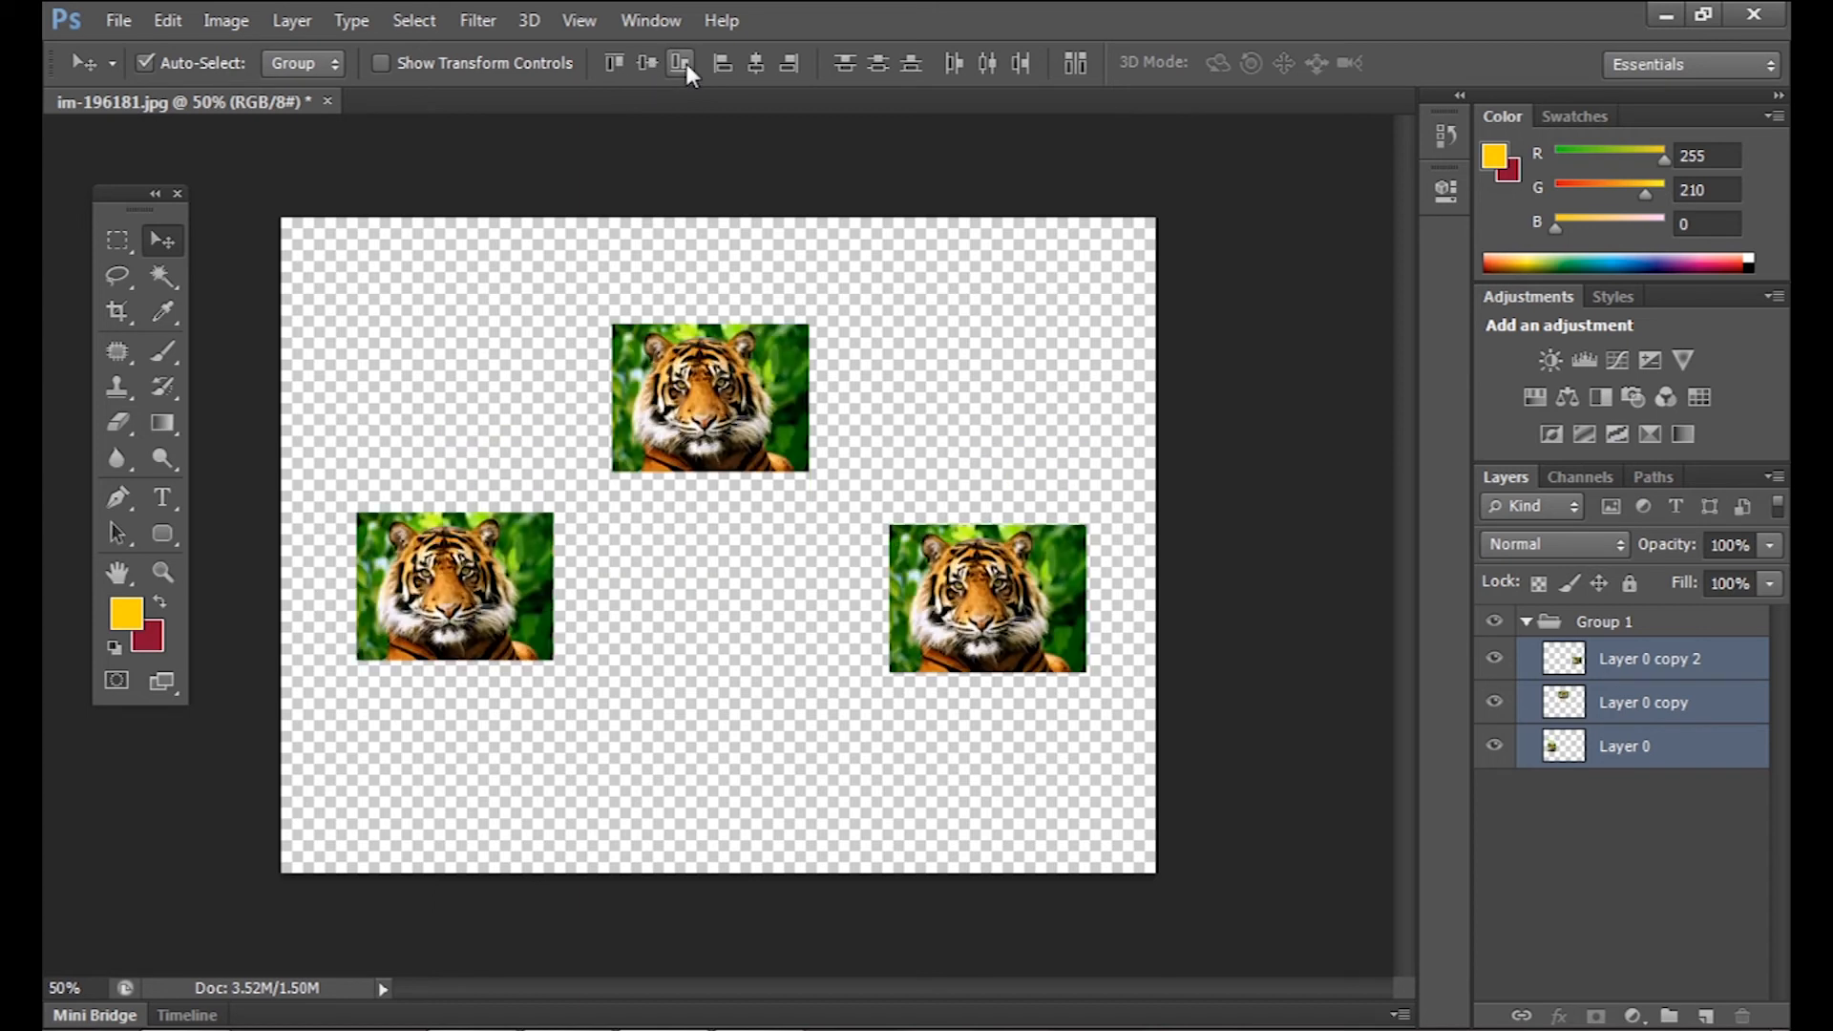
pyautogui.click(685, 63)
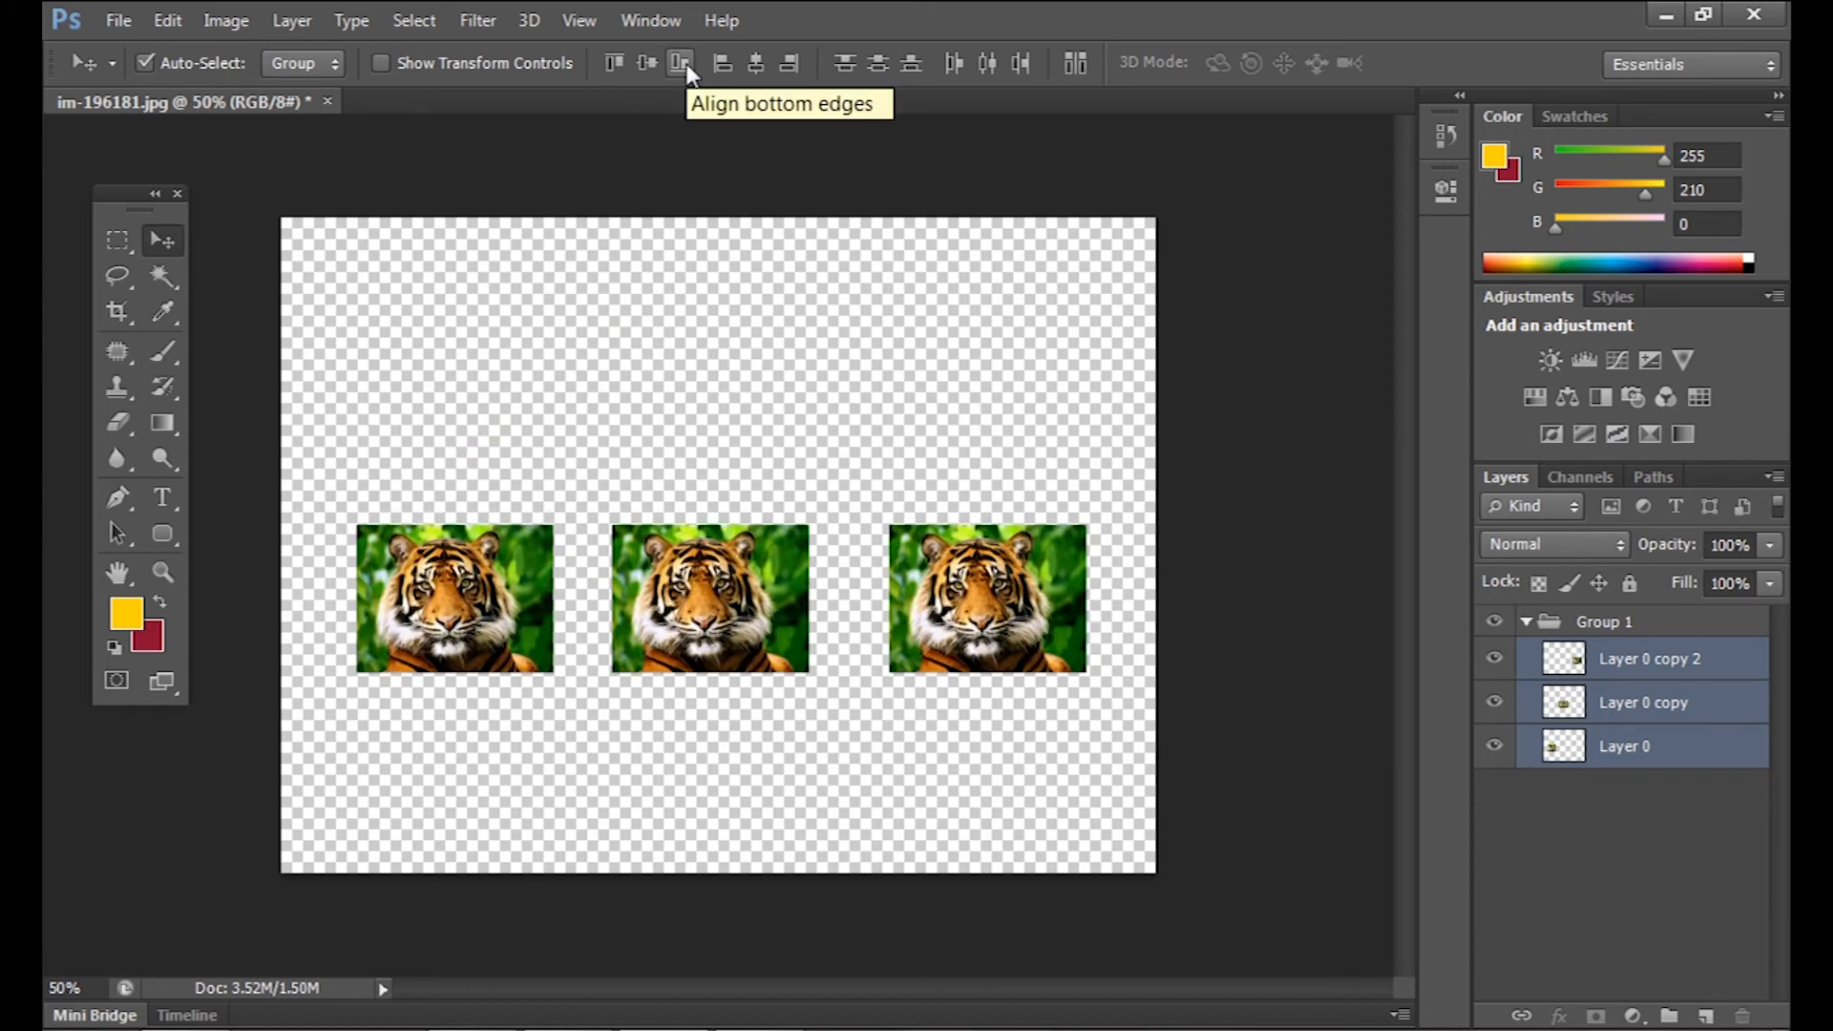
pyautogui.hotkey('ctrl', 'z')
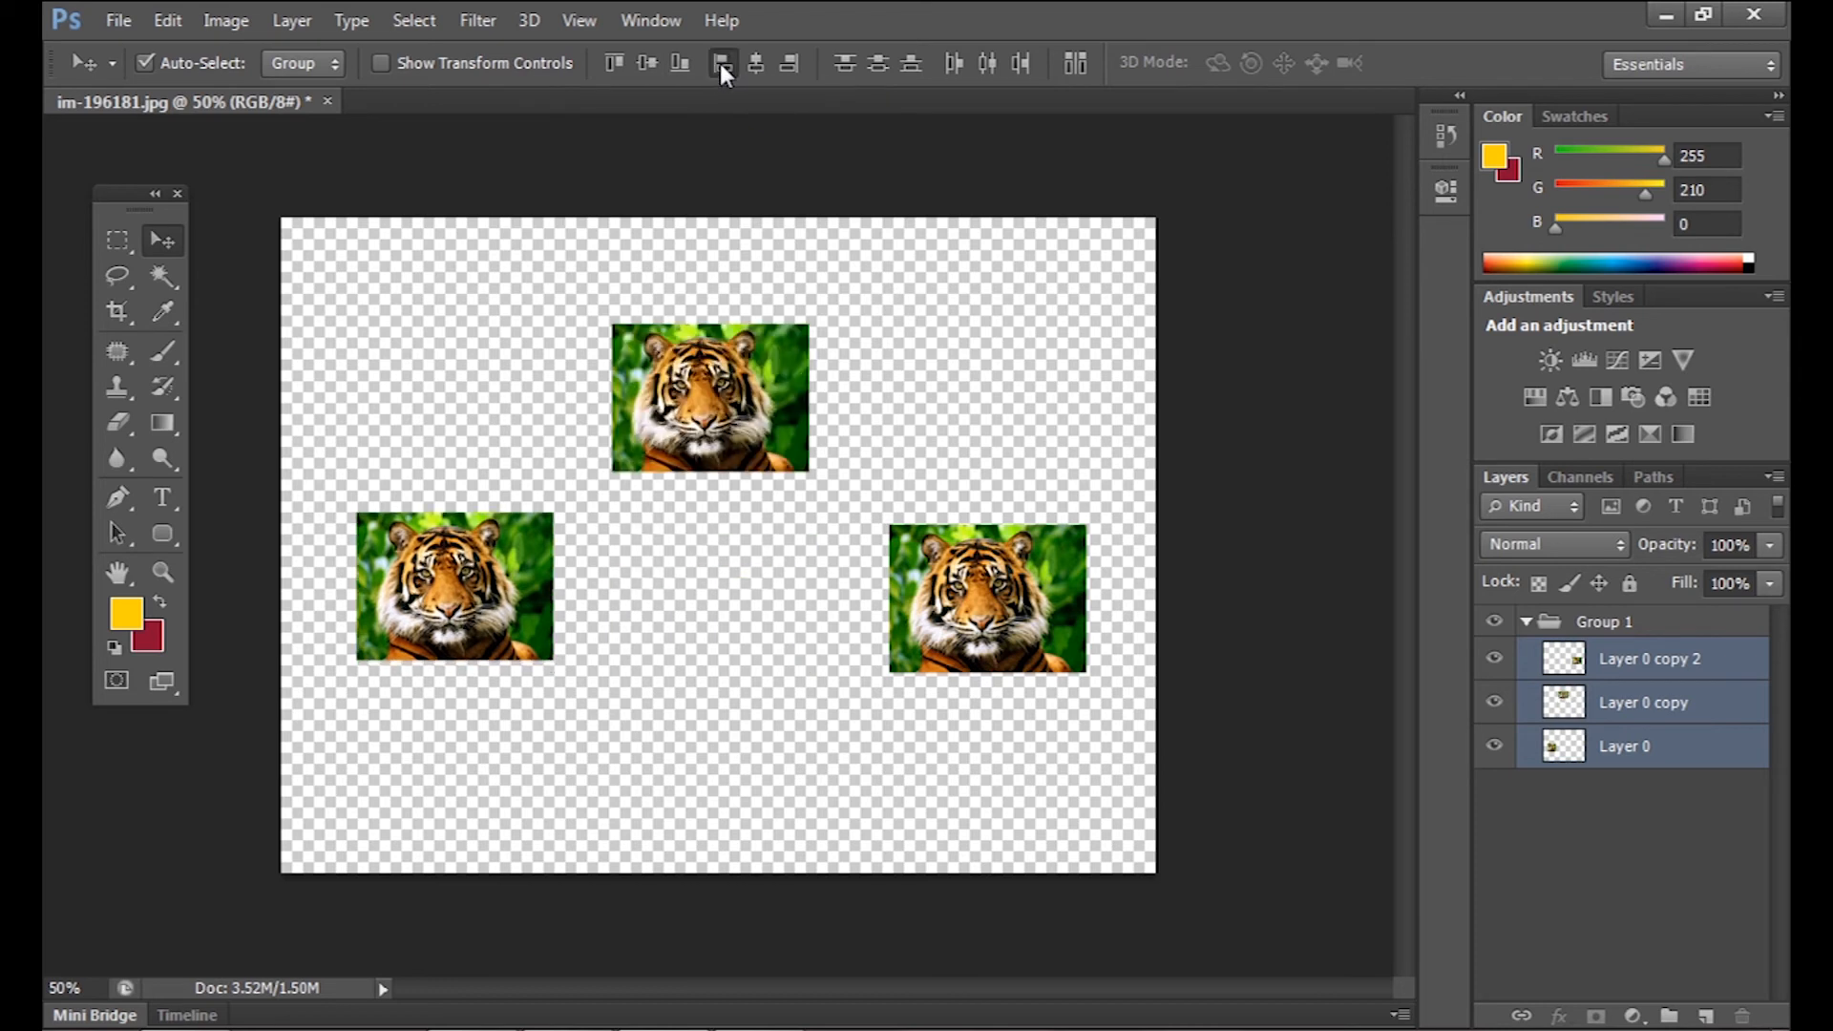
# - Try aligning the three tigers by left edges, horizontal centers and right edges, undoing each alignment
pyautogui.click(723, 63)
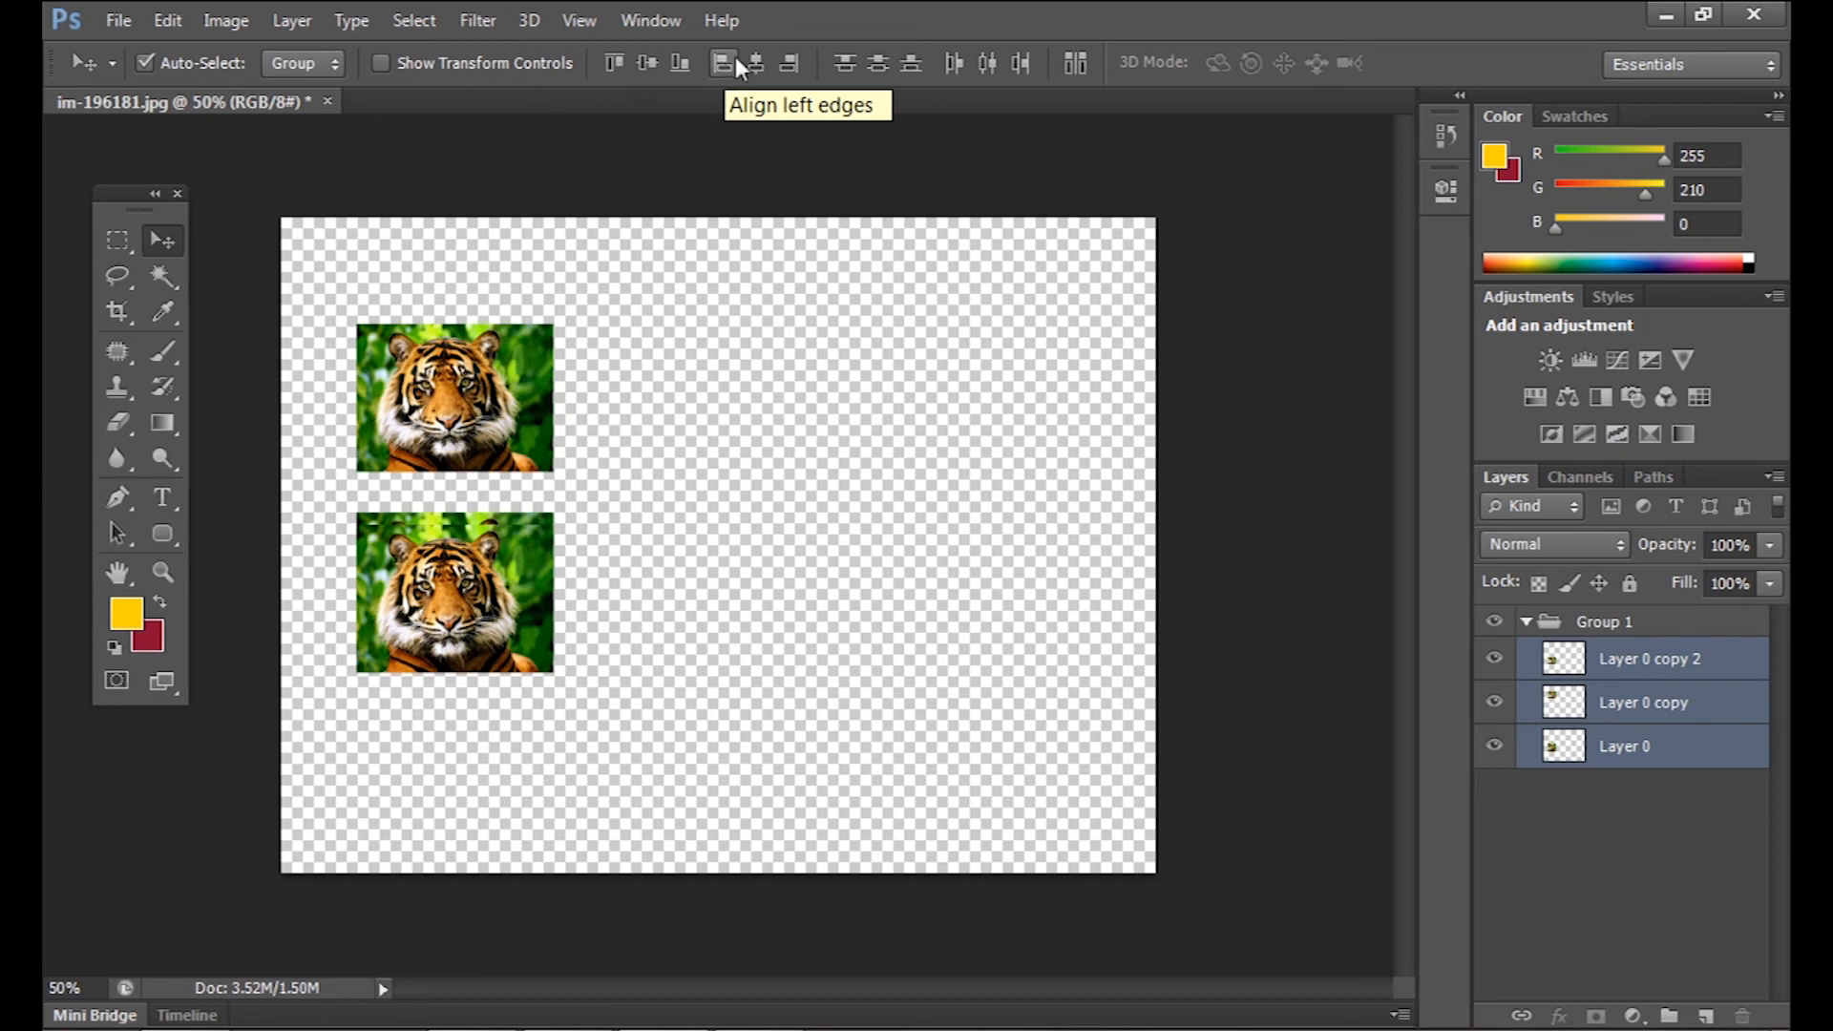
pyautogui.hotkey('ctrl', 'z')
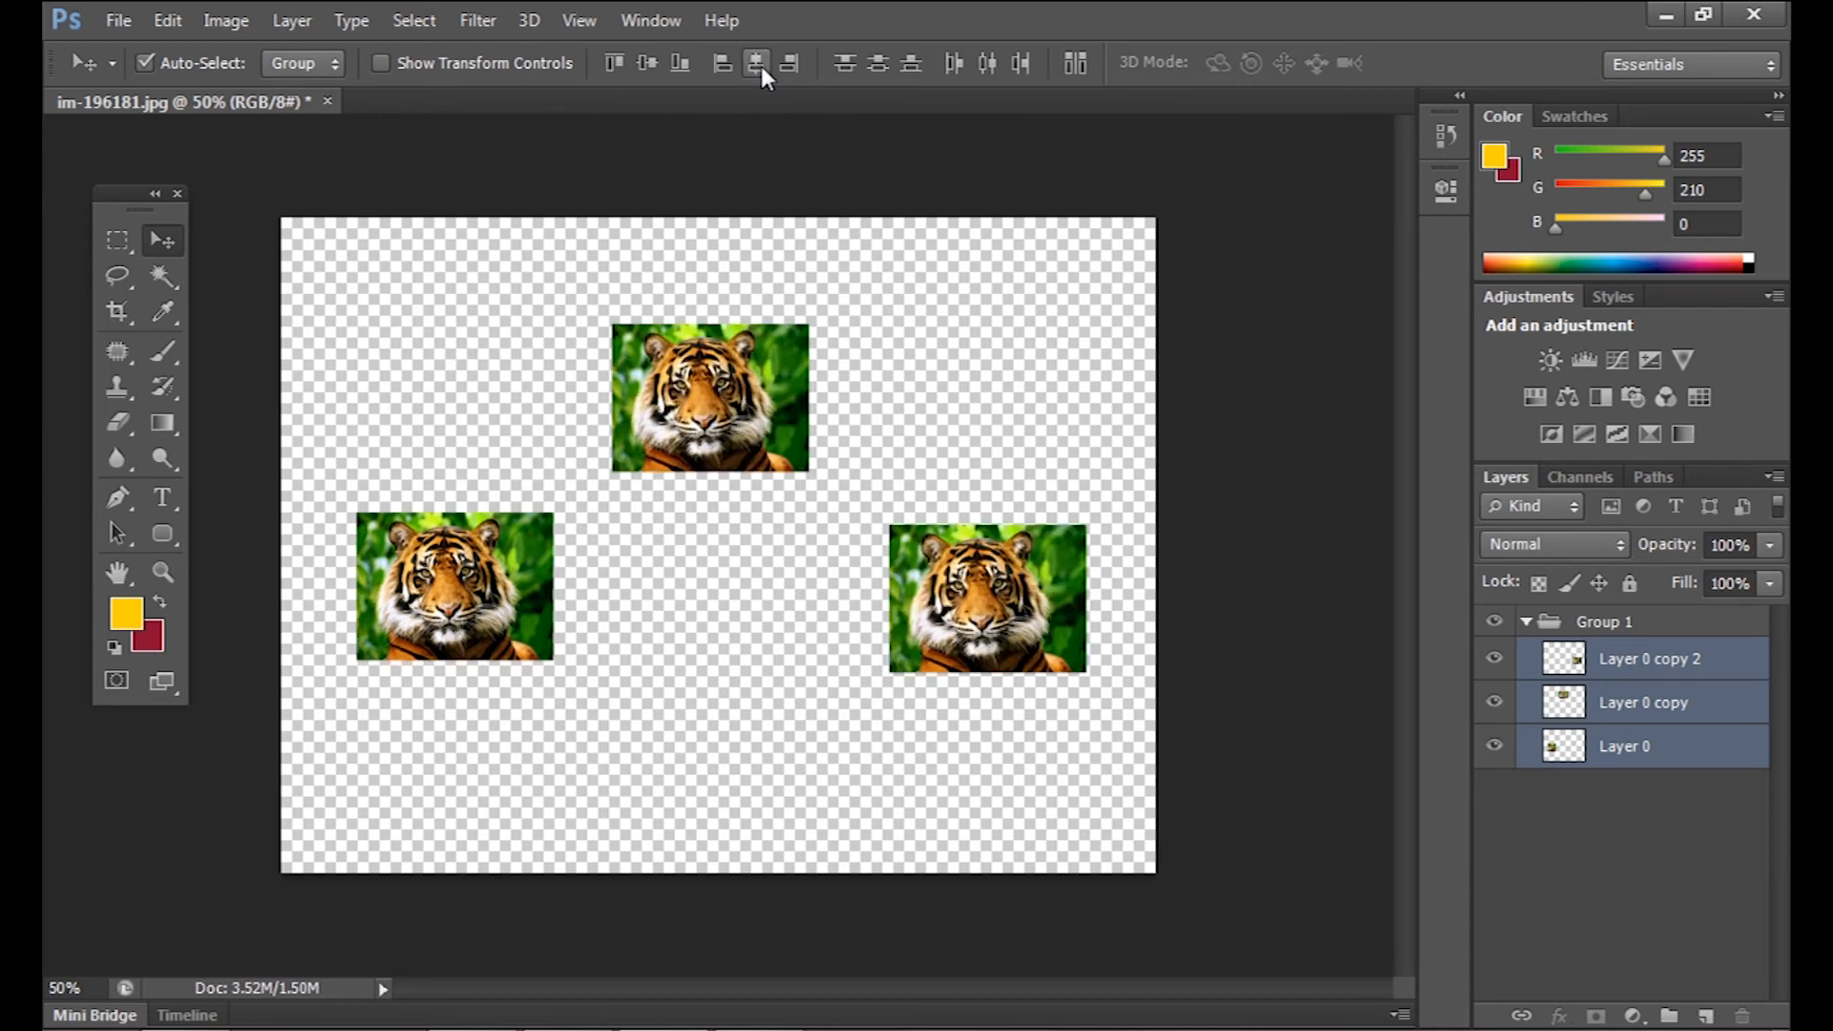
pyautogui.click(762, 67)
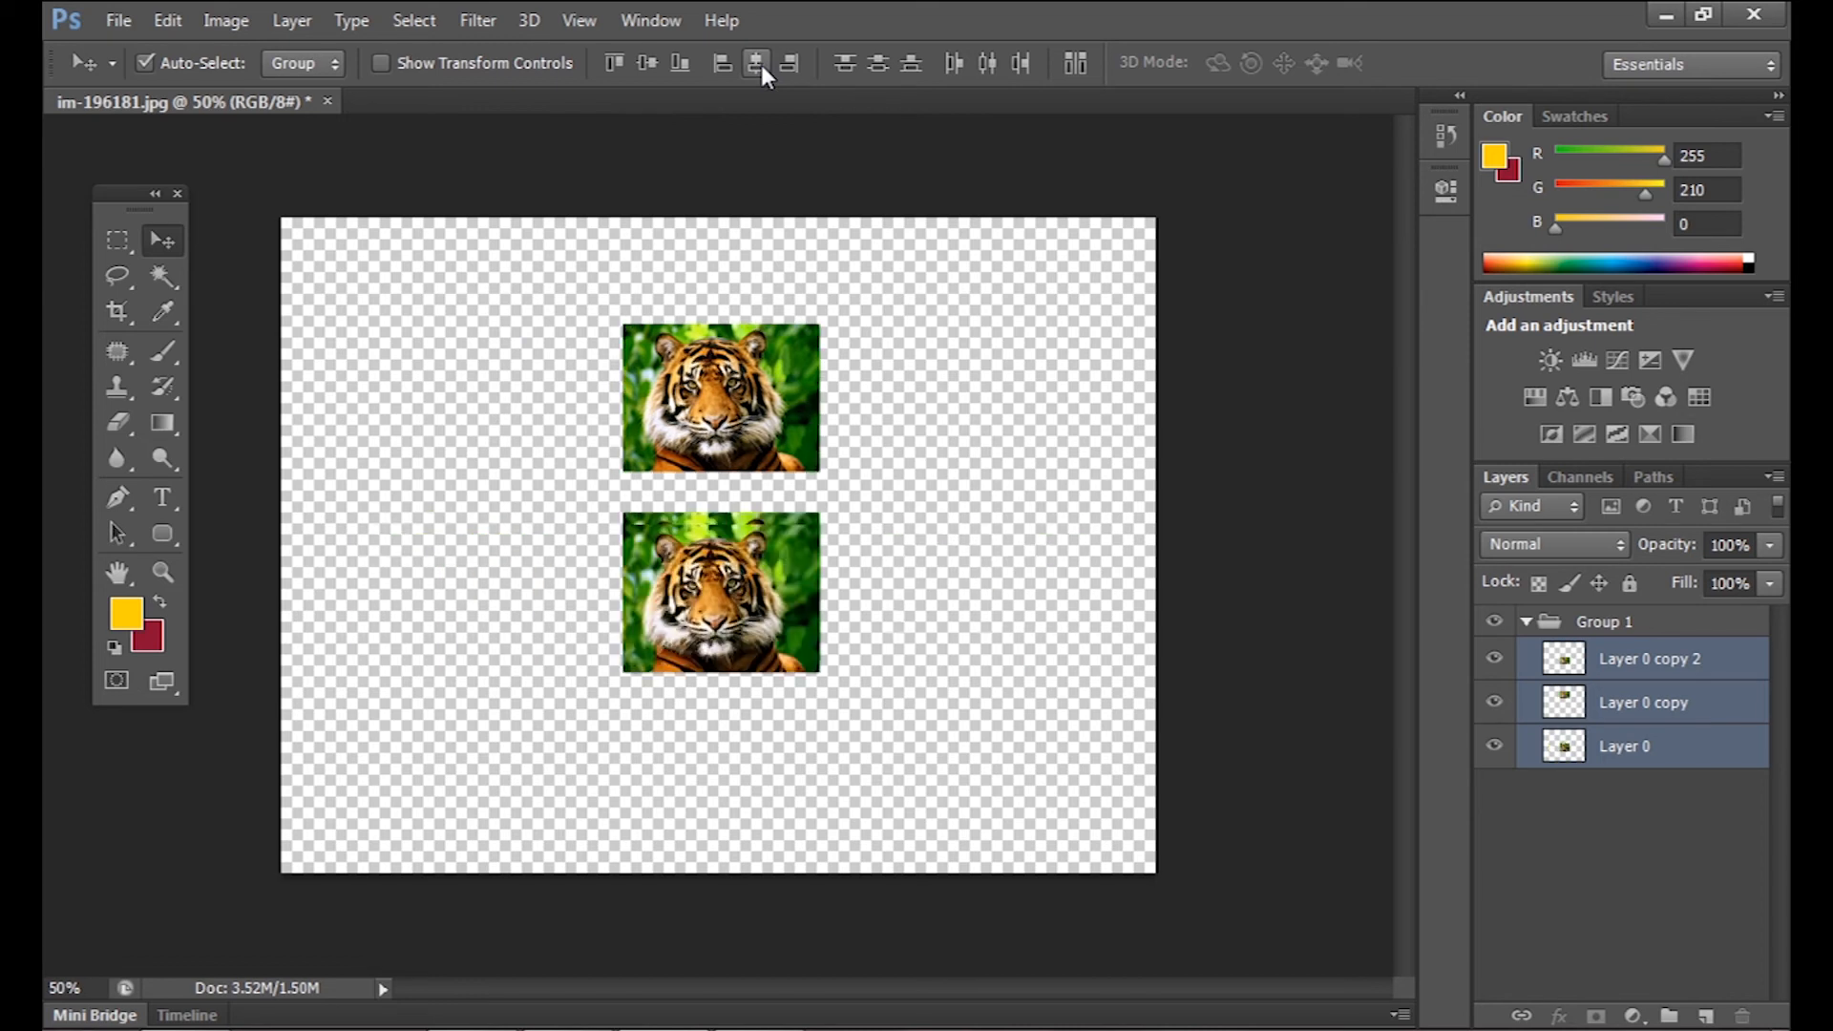
pyautogui.hotkey('ctrl', 'z')
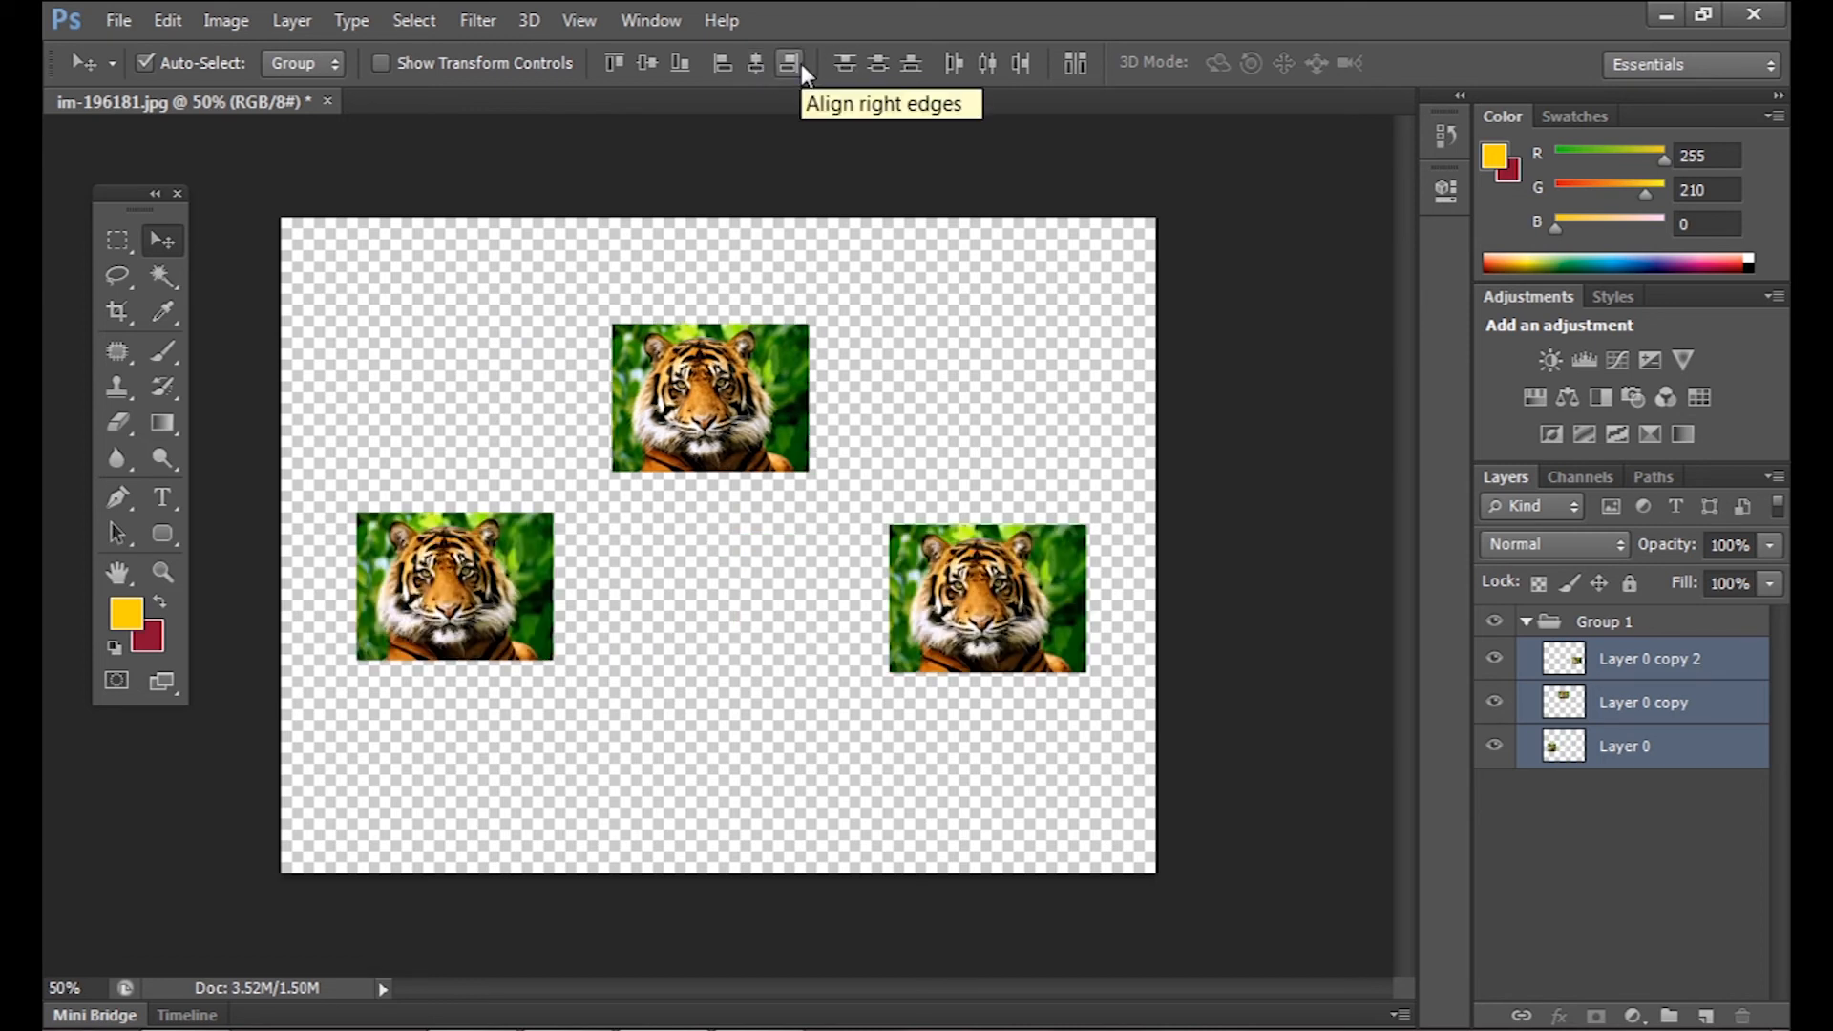
pyautogui.click(790, 63)
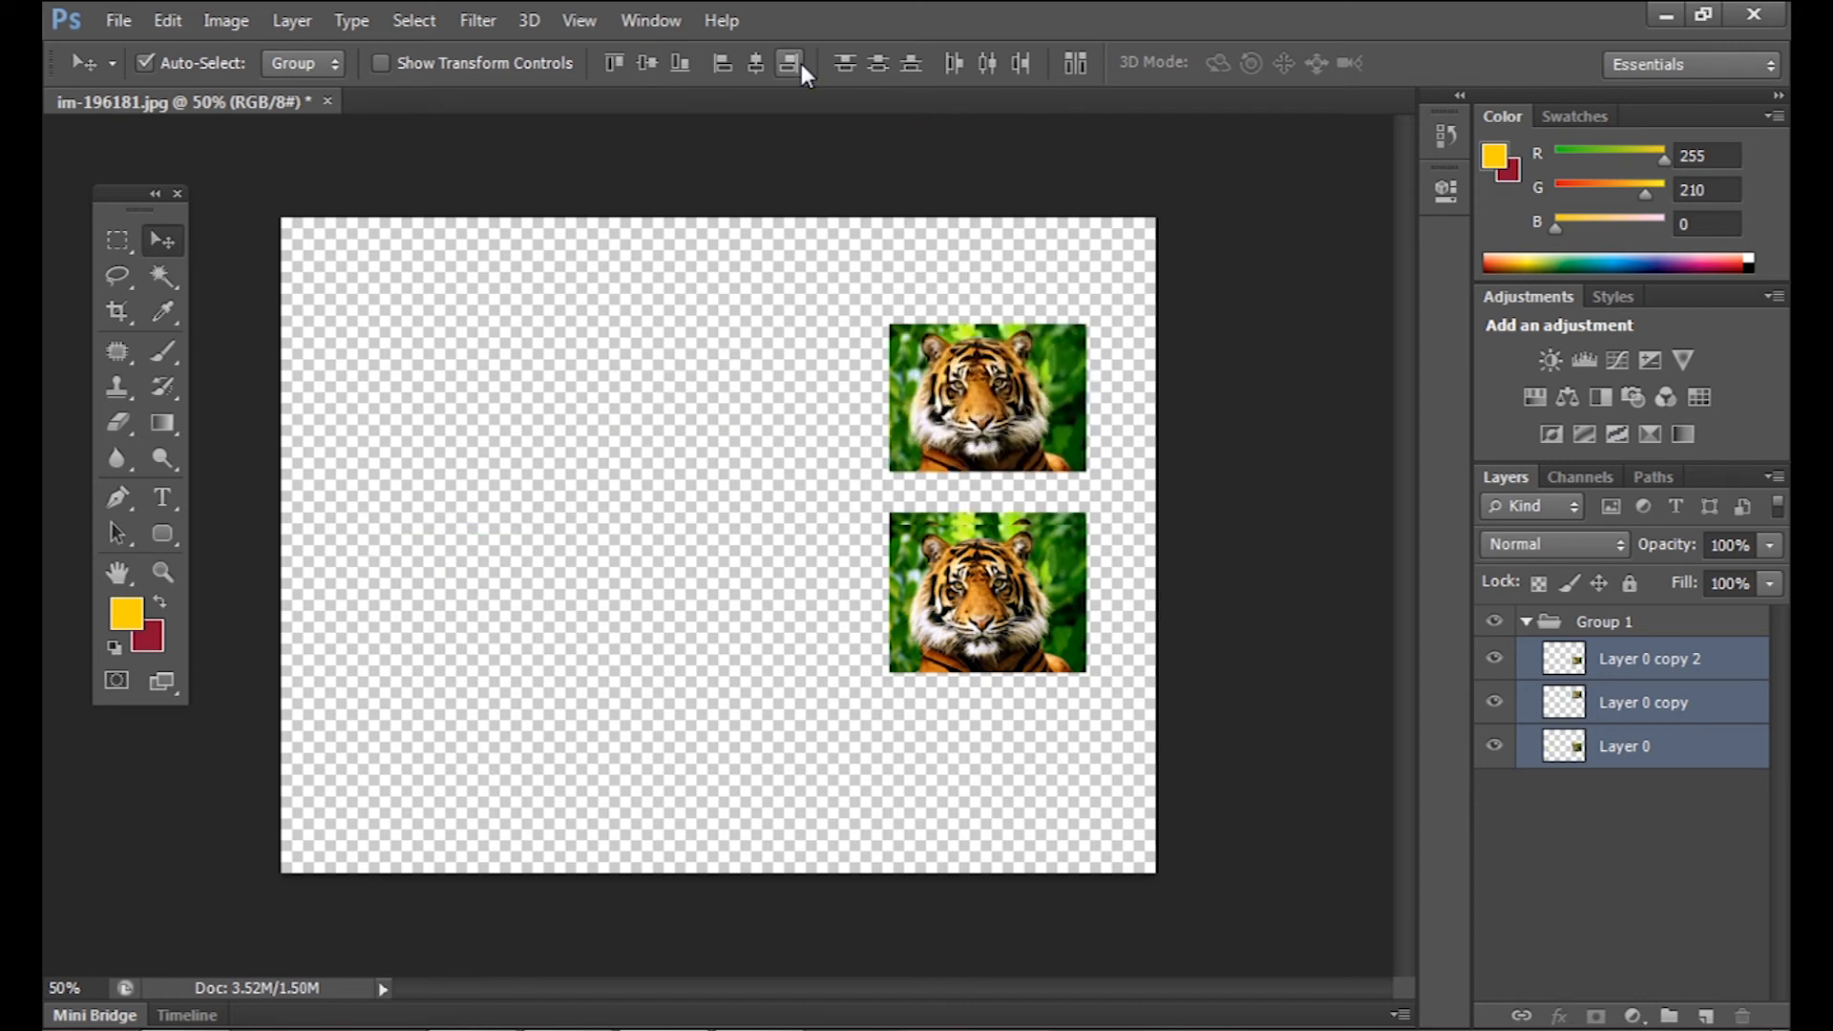
pyautogui.hotkey('ctrl', 'z')
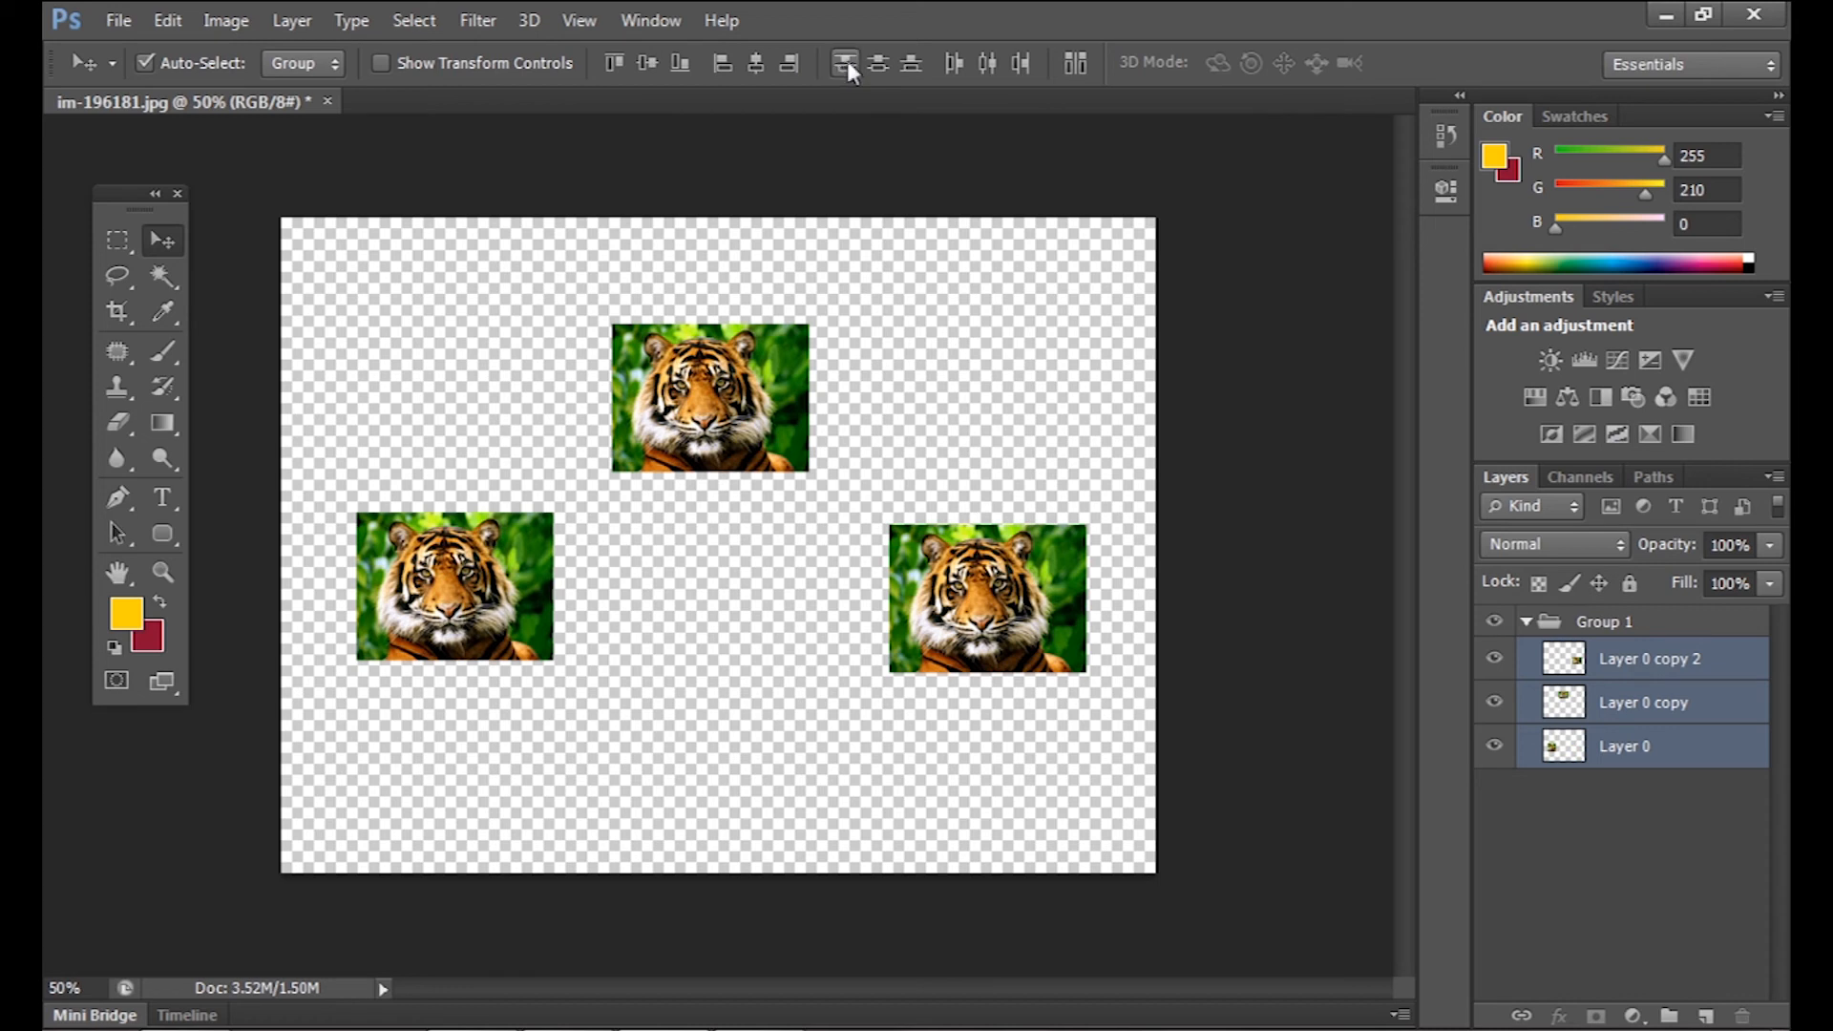
# - Try distributing the three tigers by top edges, vertical centers and bottom edges, undoing each distribution
pyautogui.hotkey('ctrl', 'alt', 'z')
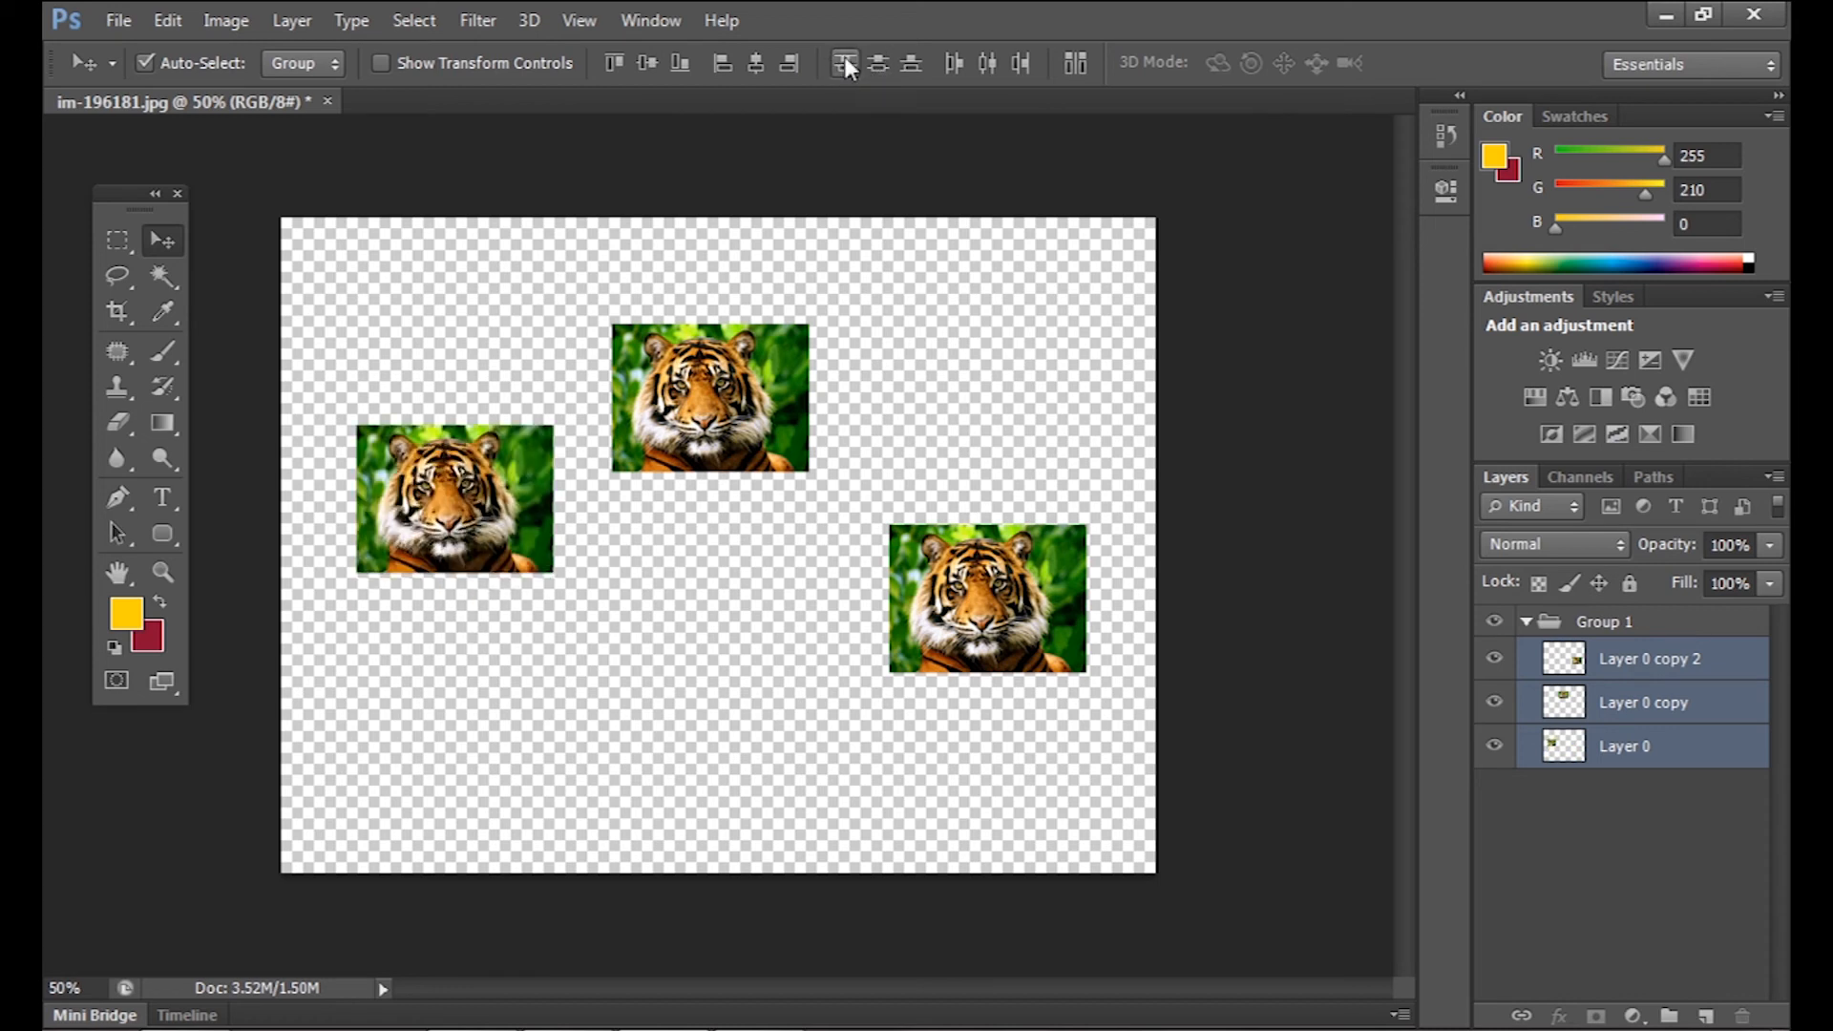
pyautogui.hotkey('ctrl', 'z')
pyautogui.click(880, 61)
pyautogui.hotkey('ctrl', 'z')
pyautogui.click(915, 61)
pyautogui.hotkey('ctrl', 'z')
# - Distribute the three tigers evenly by their left edges and align their top edges
pyautogui.click(955, 61)
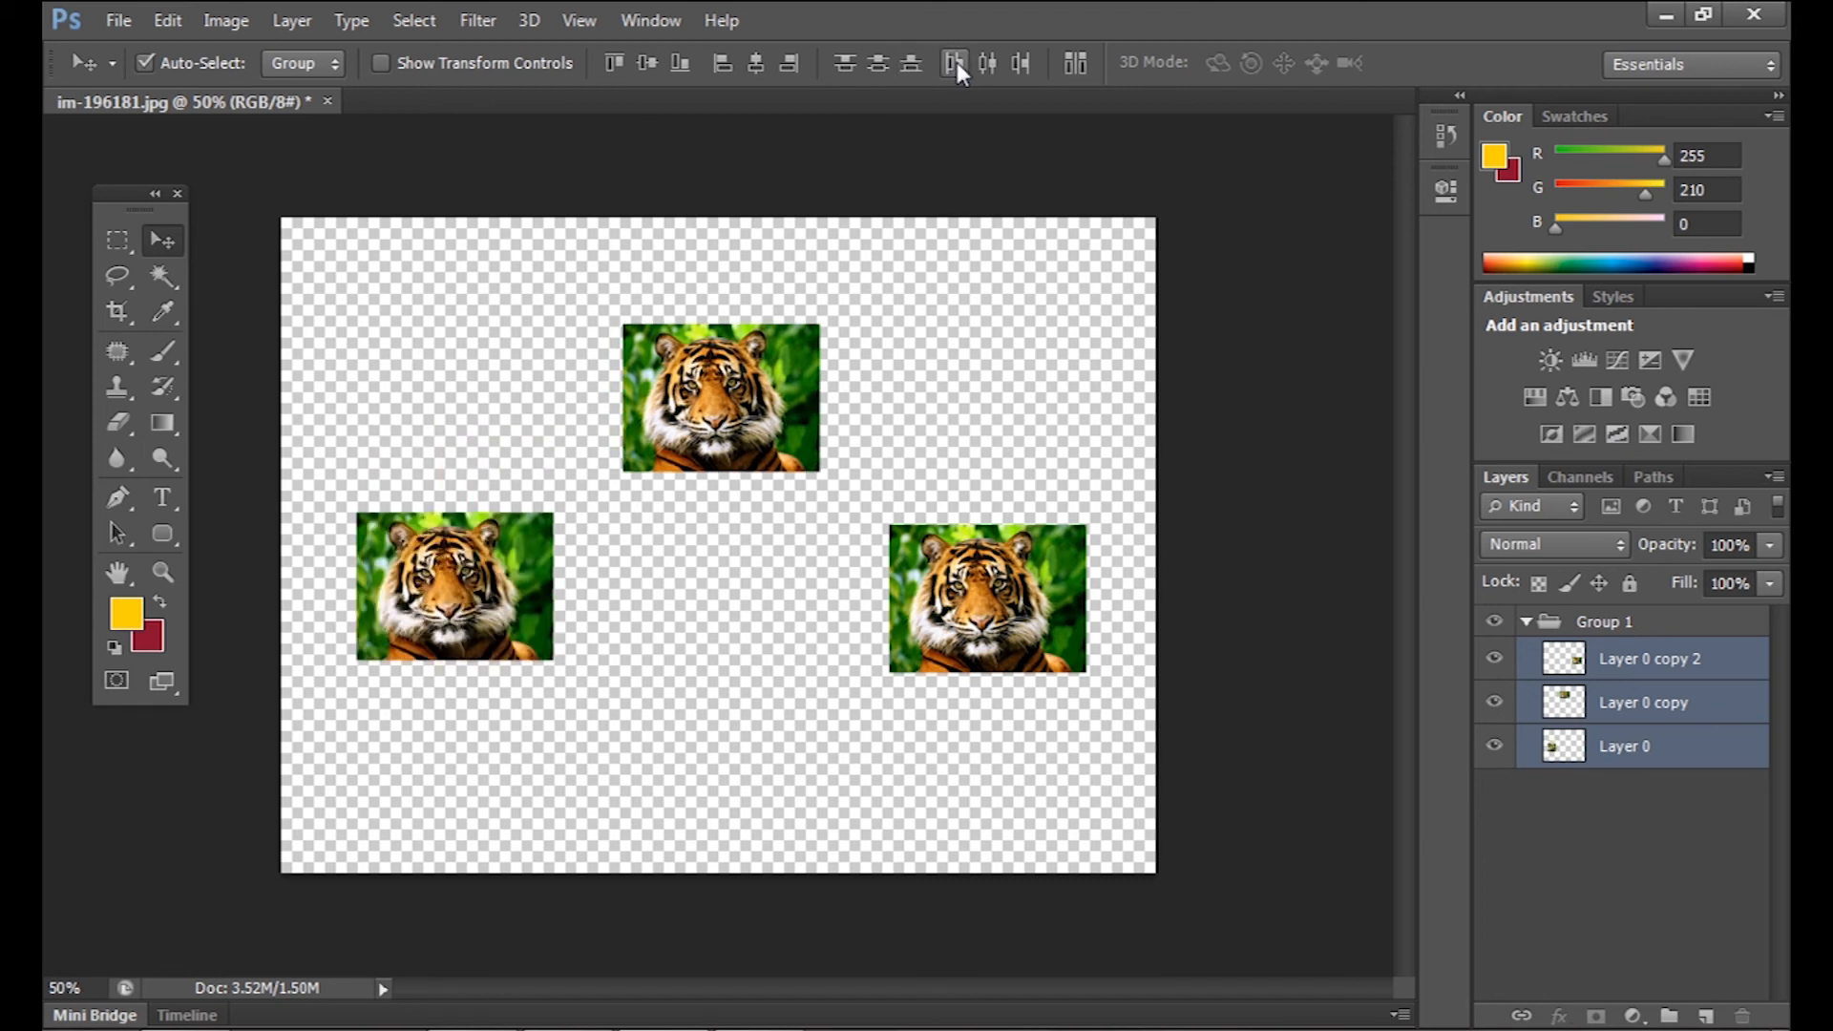
pyautogui.hotkey('ctrl', 'z')
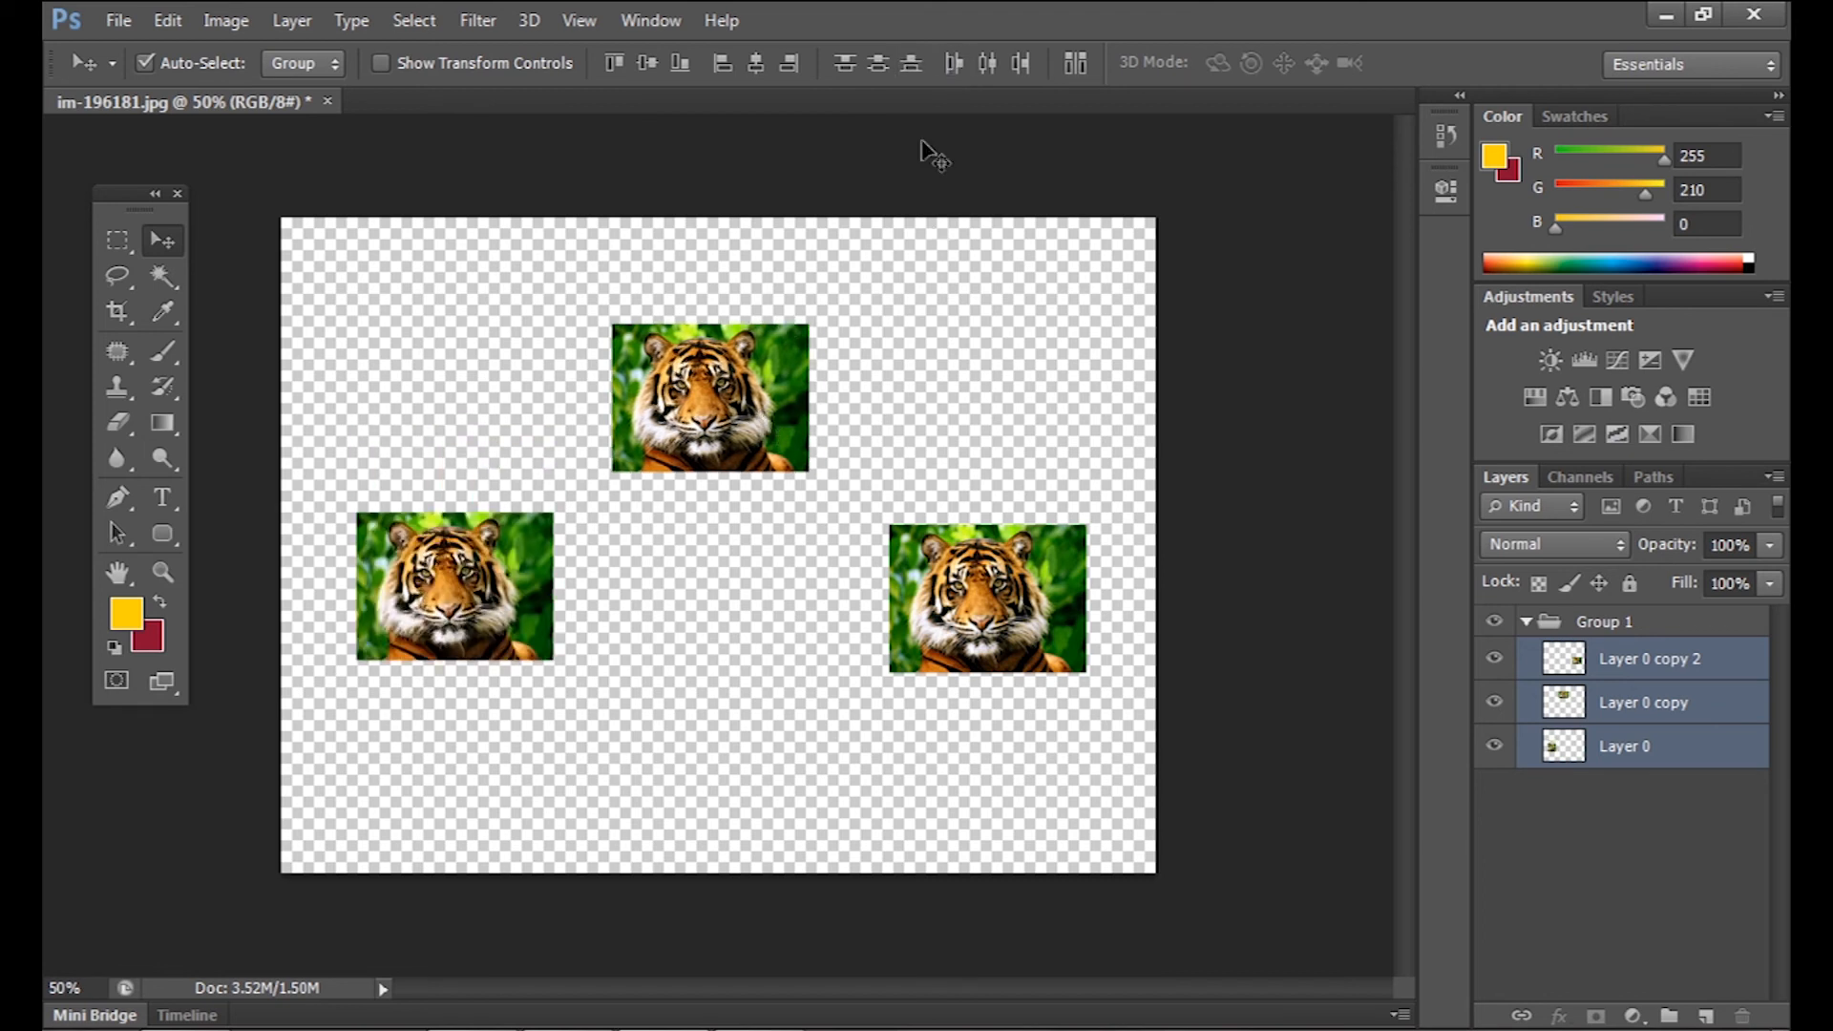
pyautogui.click(962, 70)
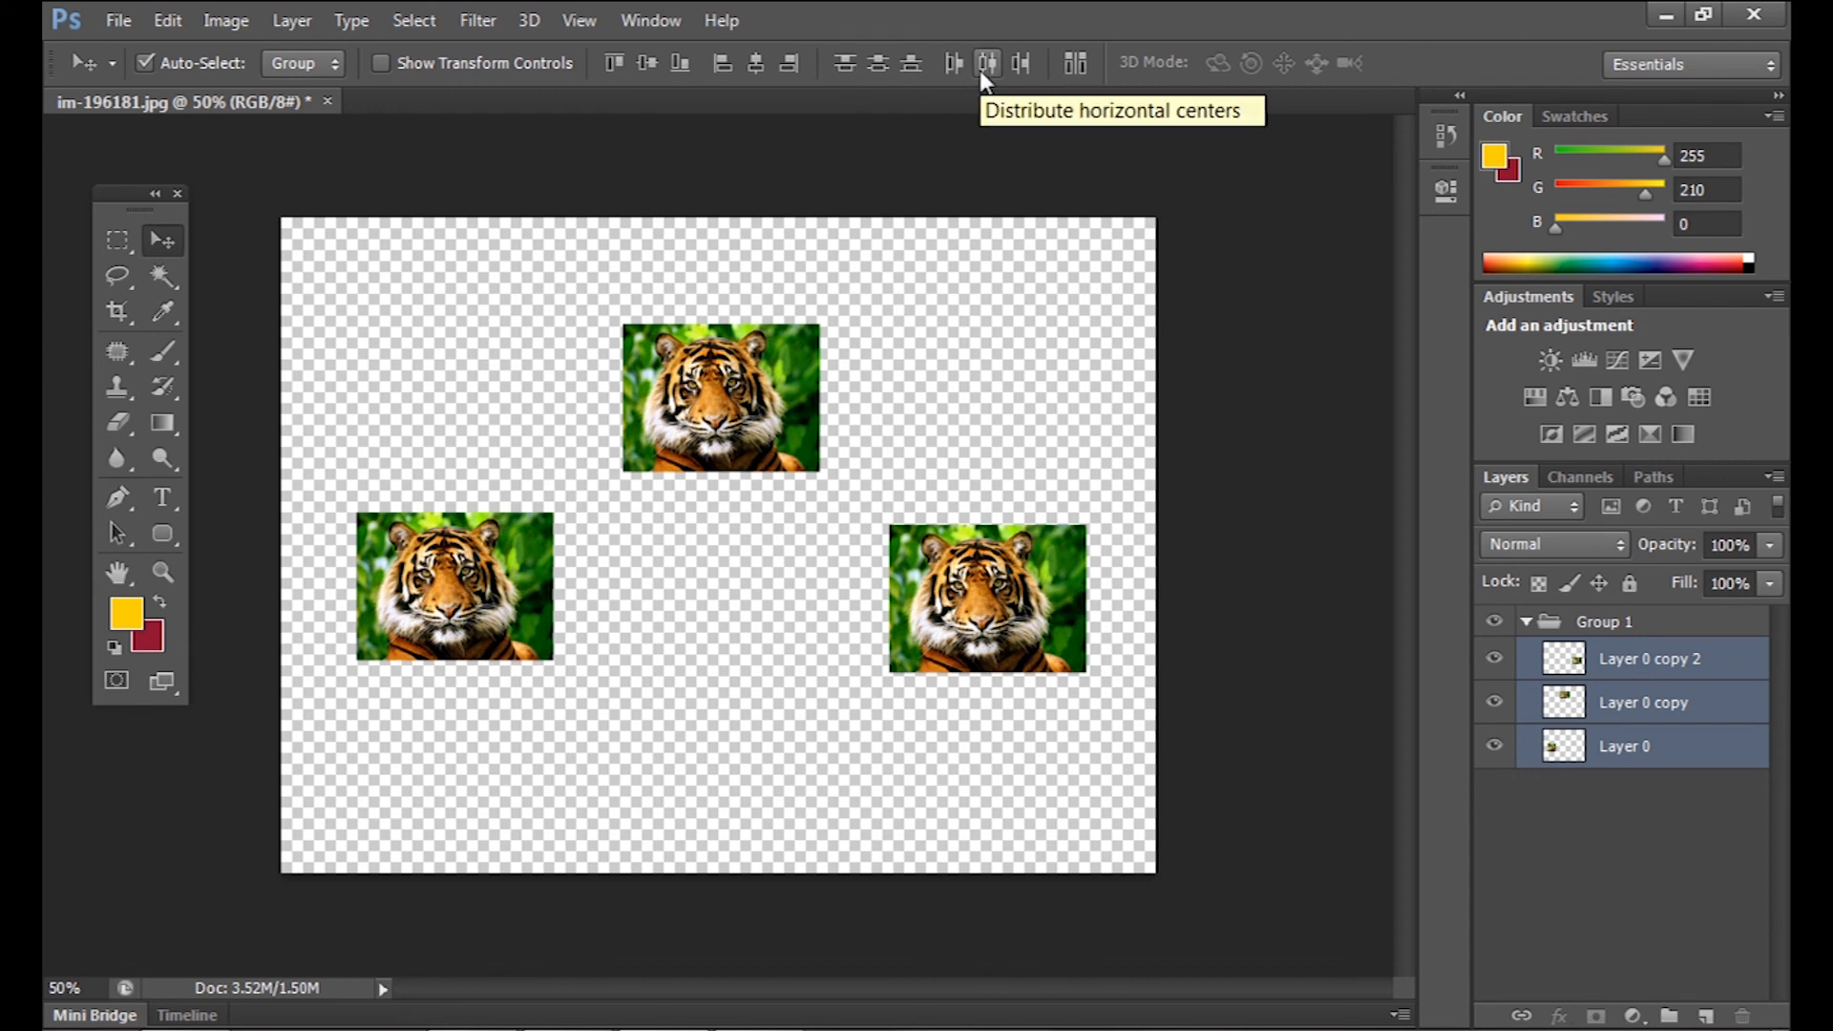
pyautogui.click(616, 60)
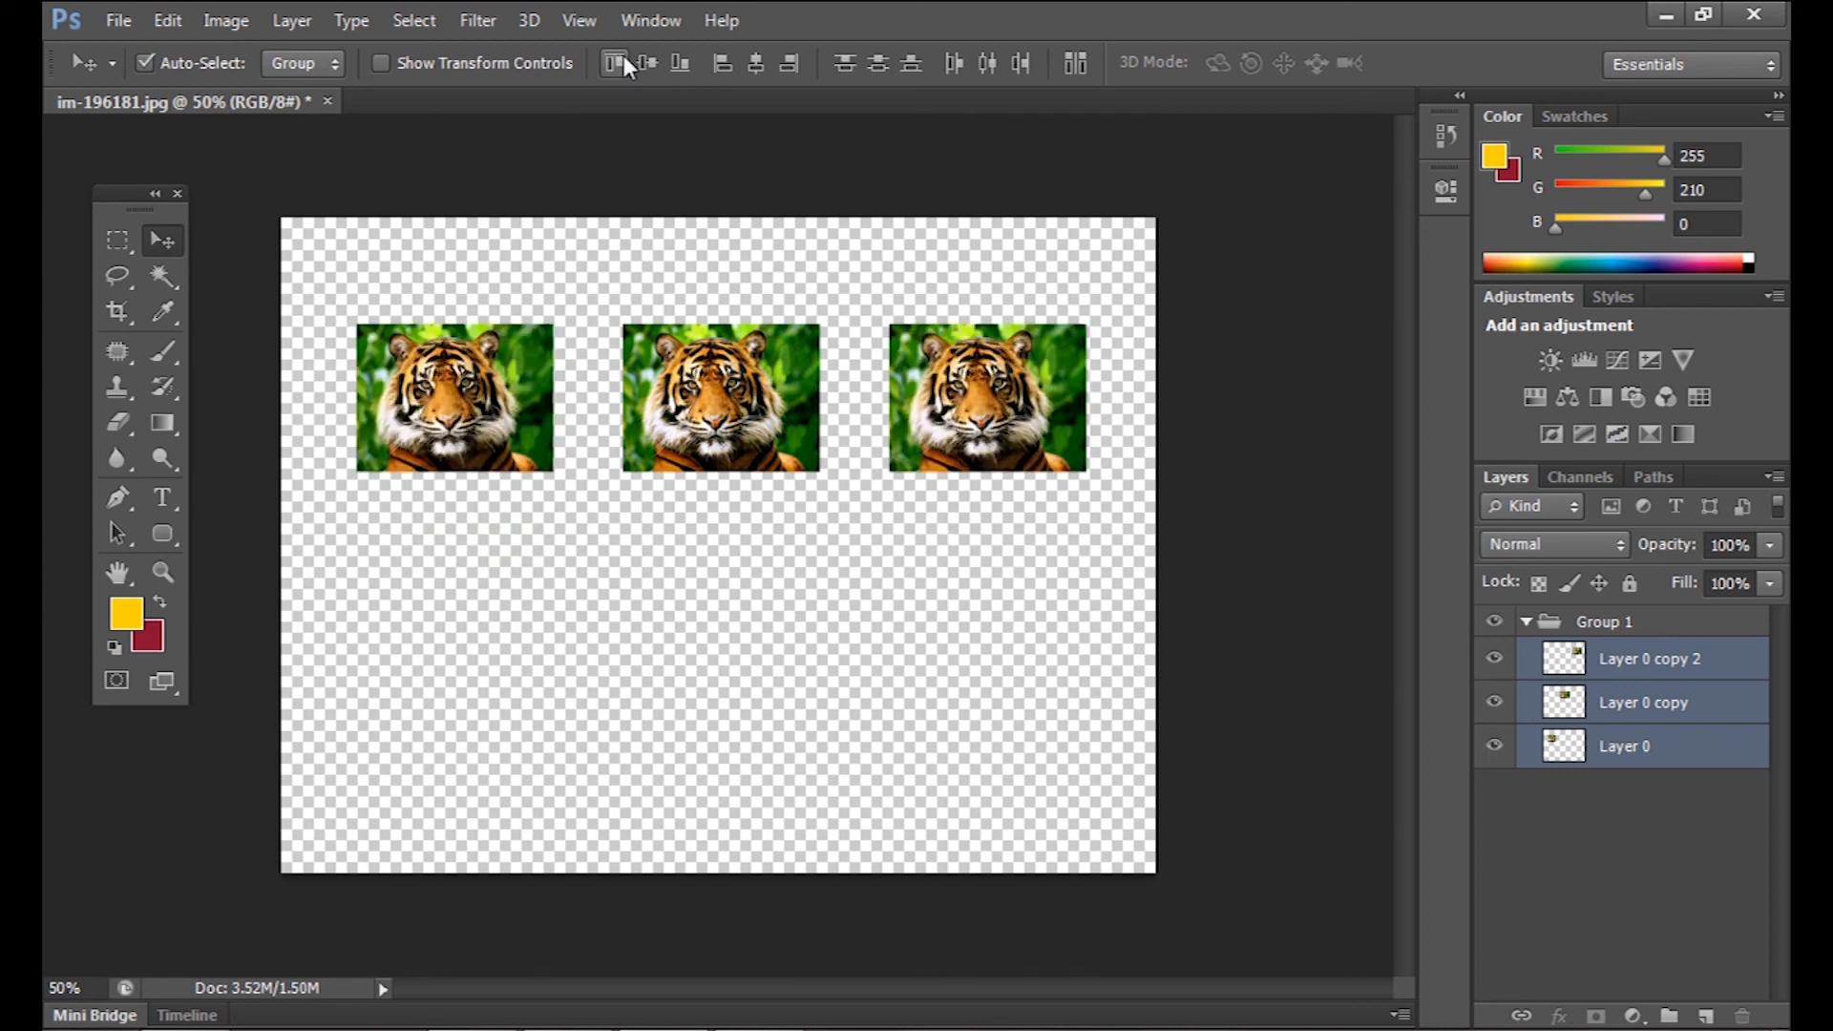